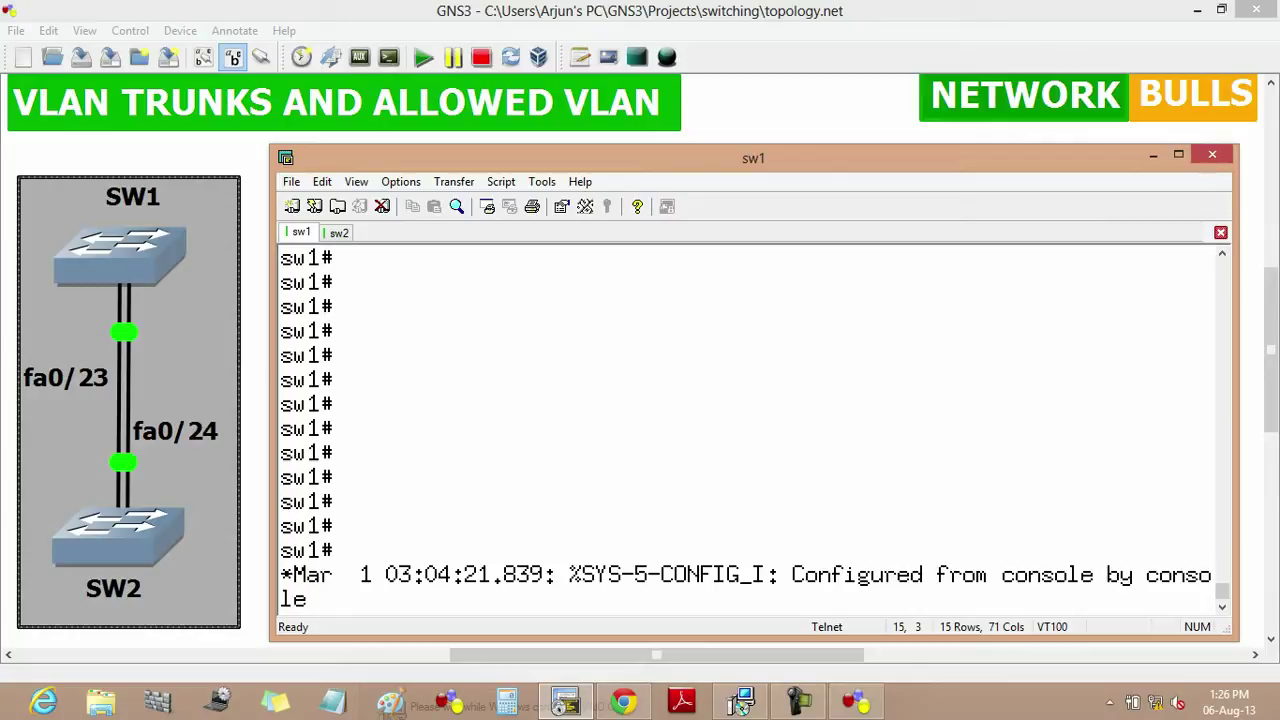
- Enter global configuration mode on sw1 and open the interface range fa0/23-24 for configuration
key(Return)
key(Return)
key(Return)
key(Return)
text(conf t)
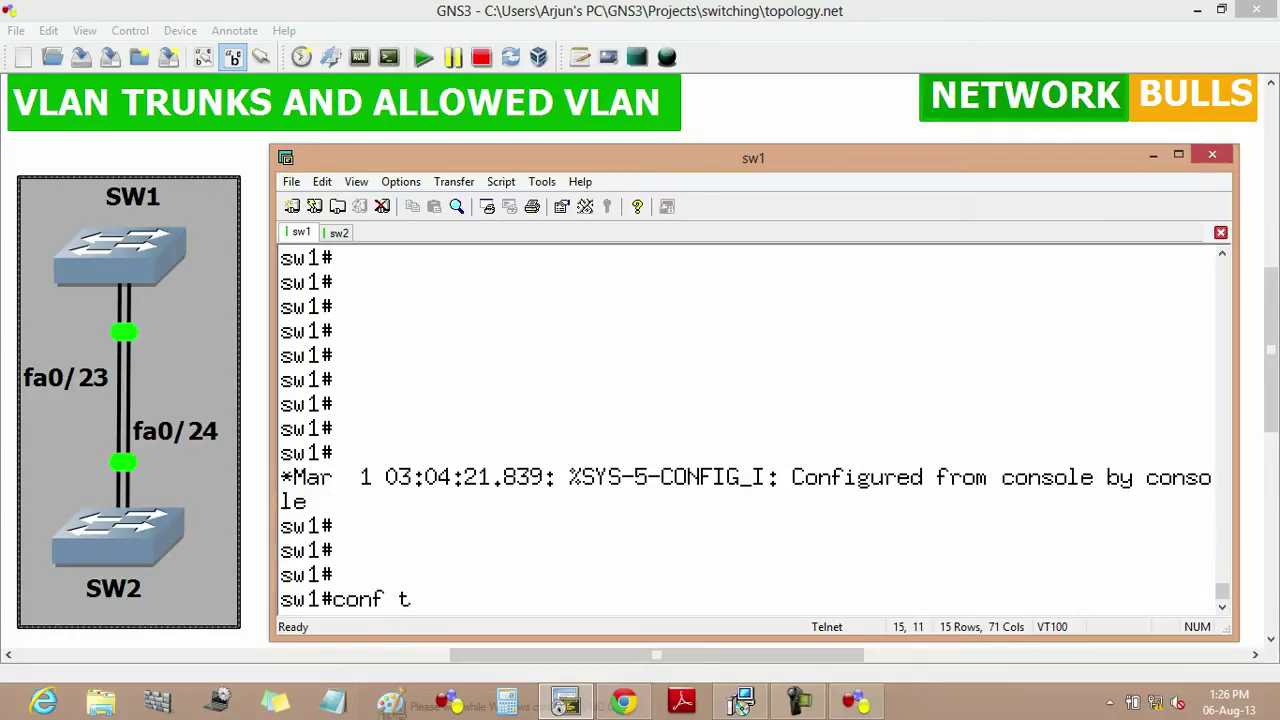
key(Return)
text(int ra)
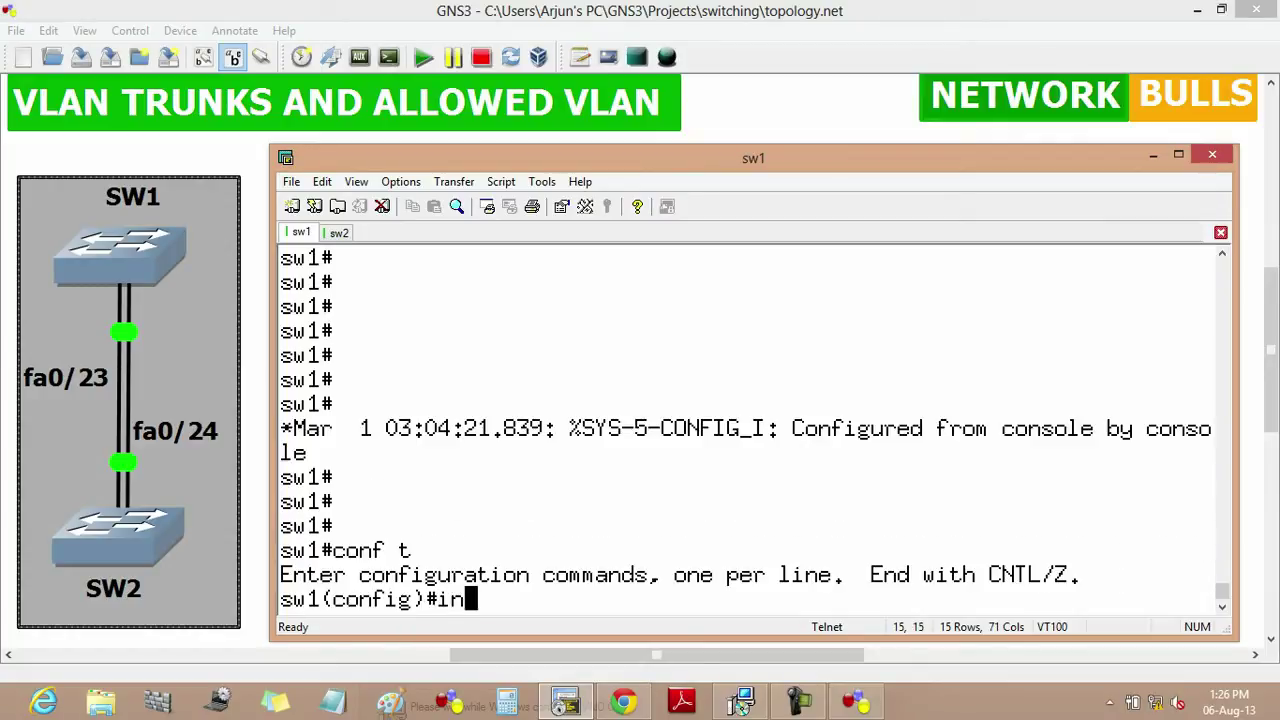
key(Tab)
text(fa)
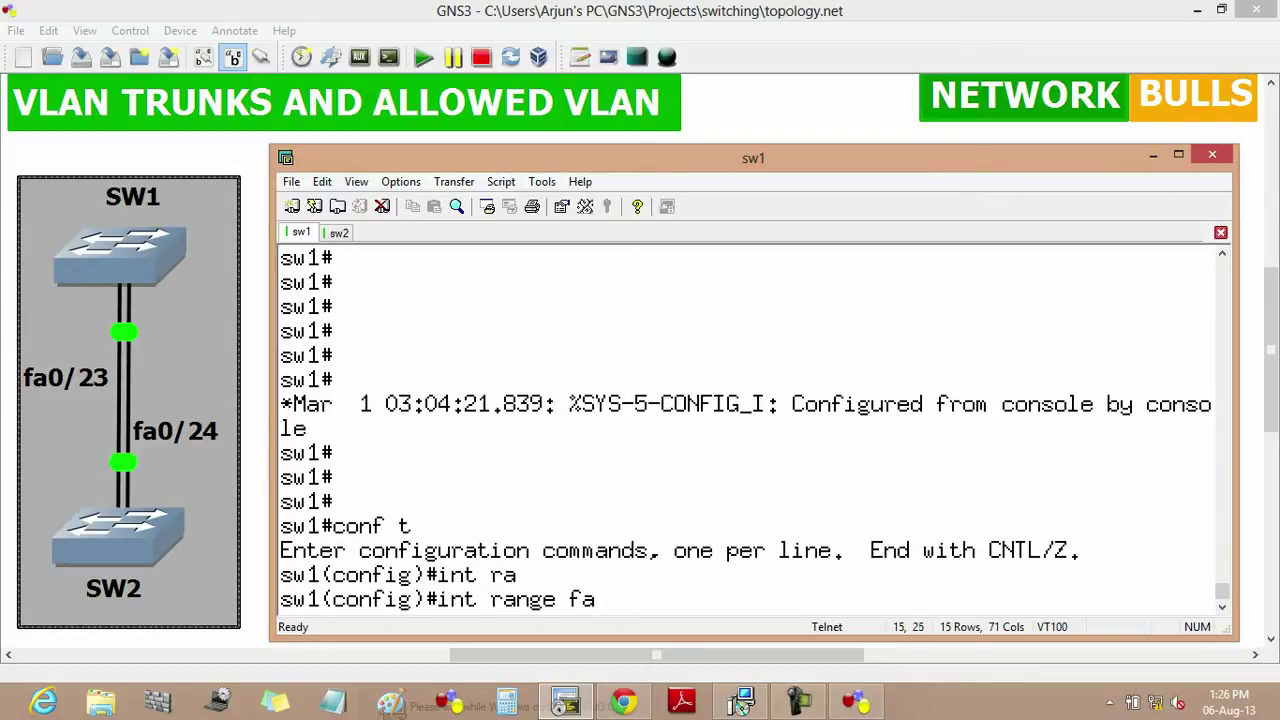
text(0/23-24)
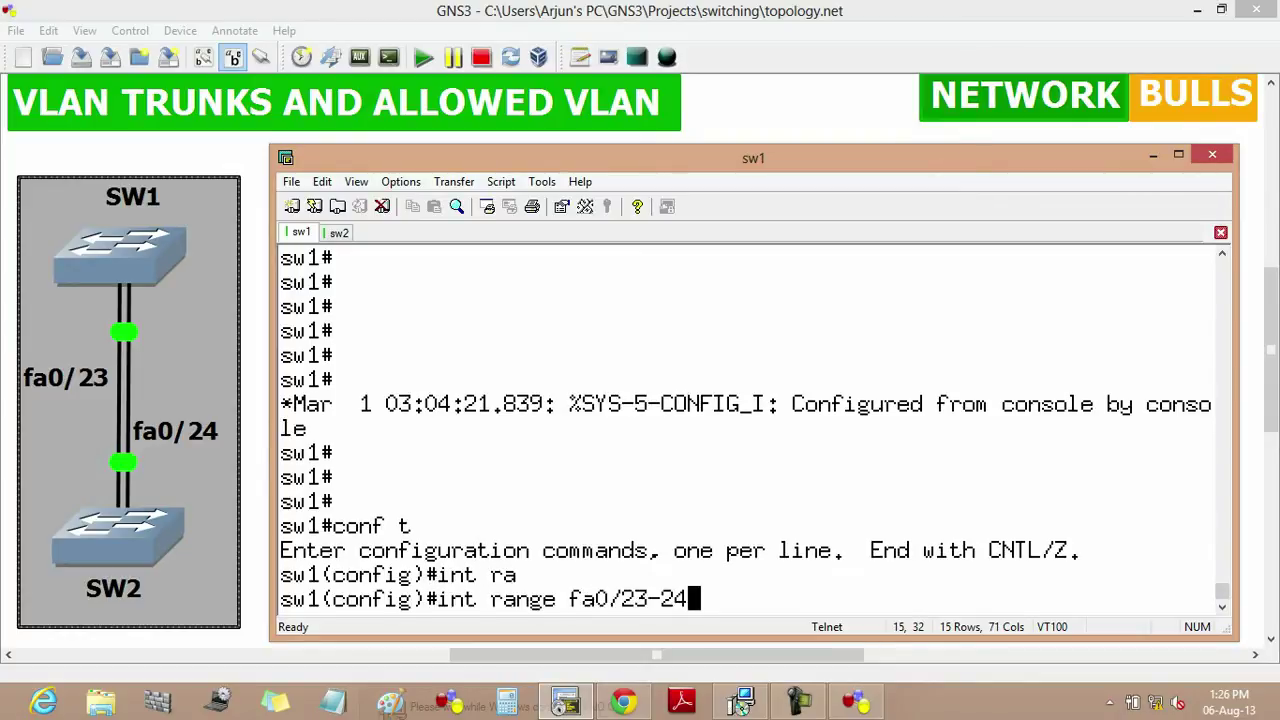
key(Return)
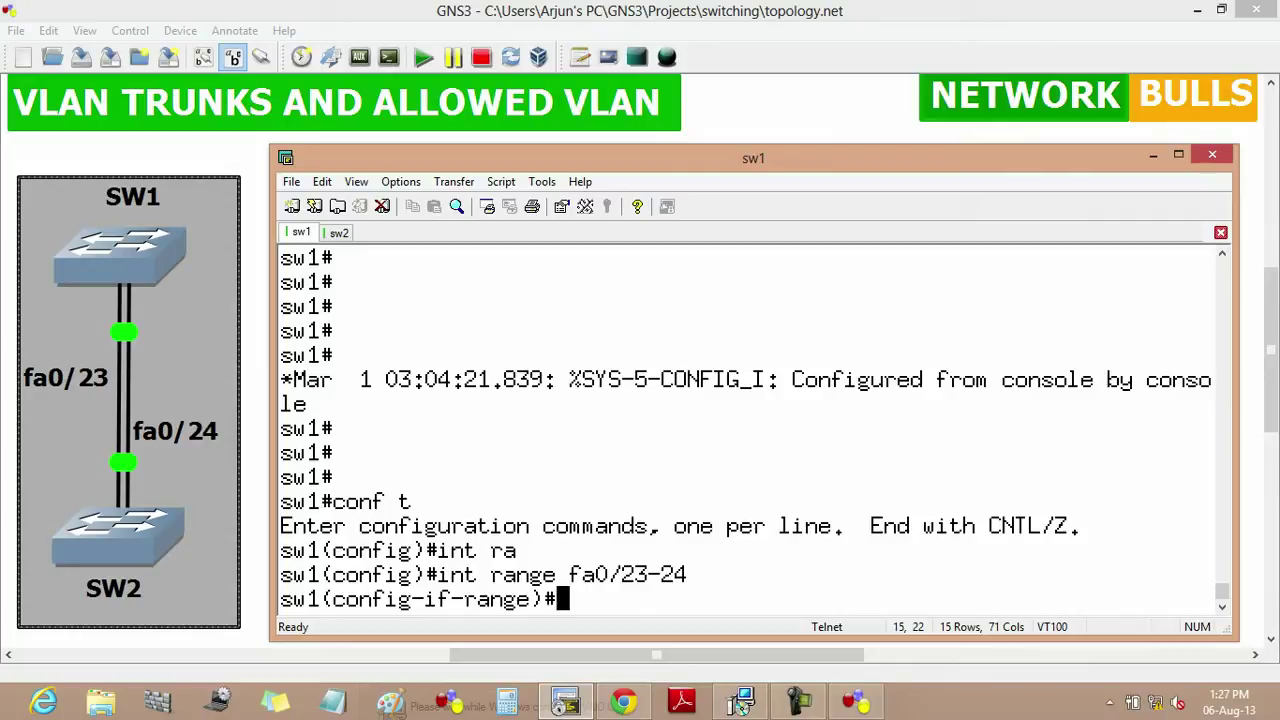
- List the trunk encapsulation options for sw1's interface range and set the encapsulation to isl
text(swit)
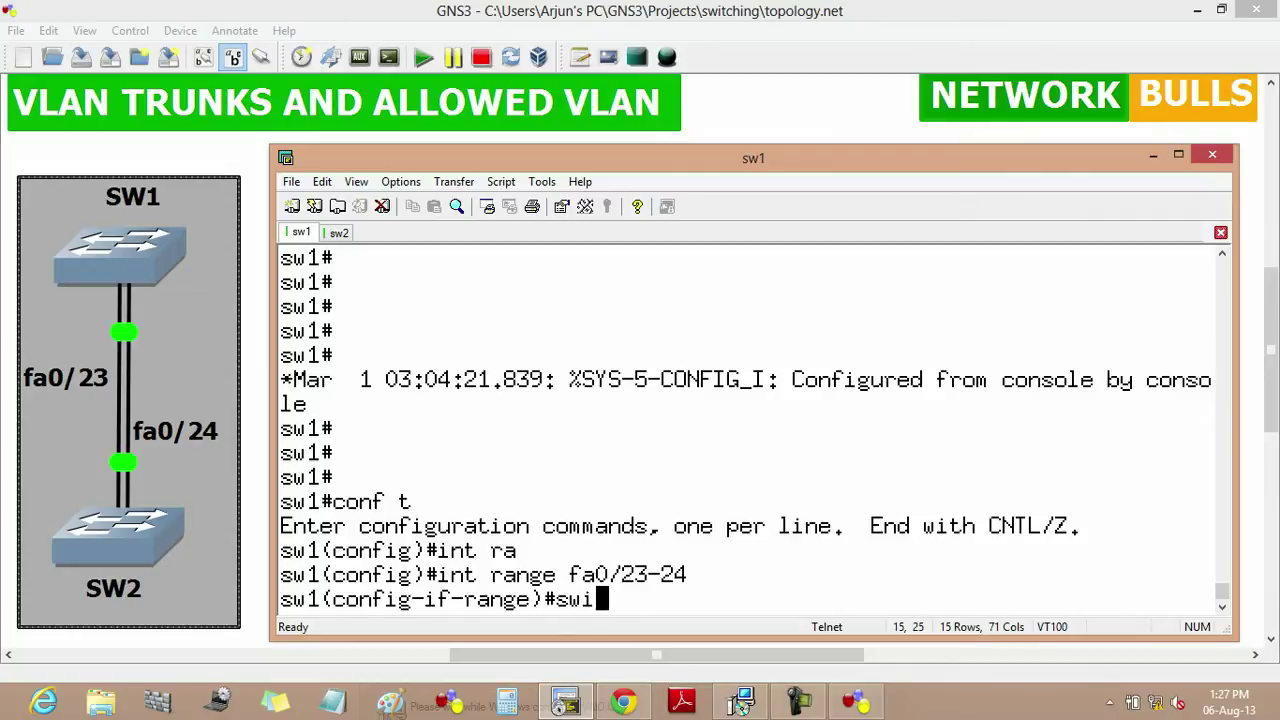
key(Tab)
text(tr)
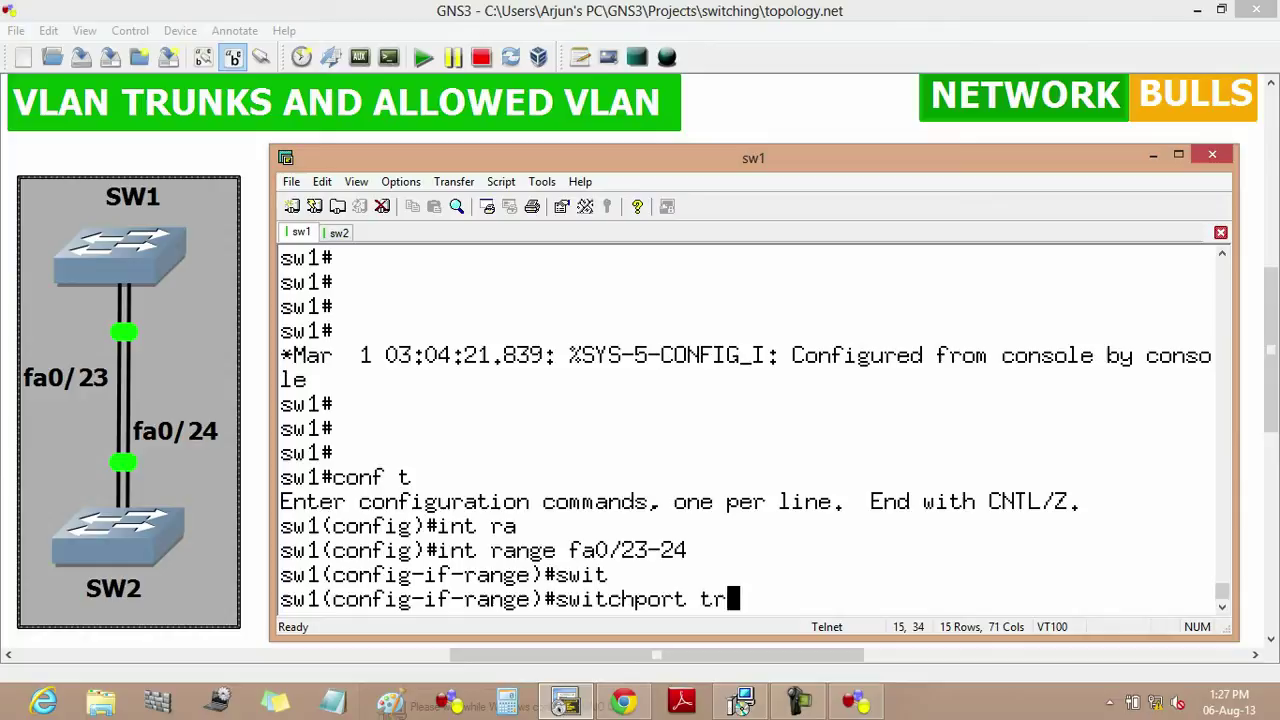
text(unk en)
key(Tab)
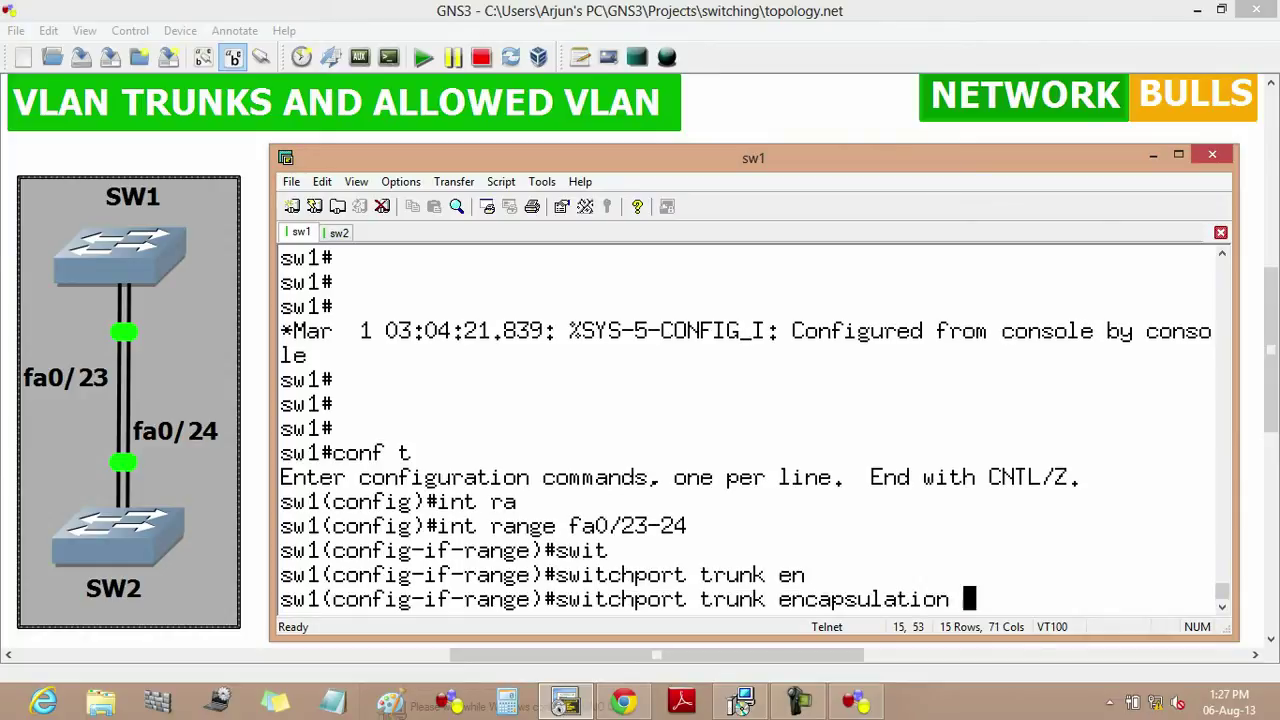
text(?)
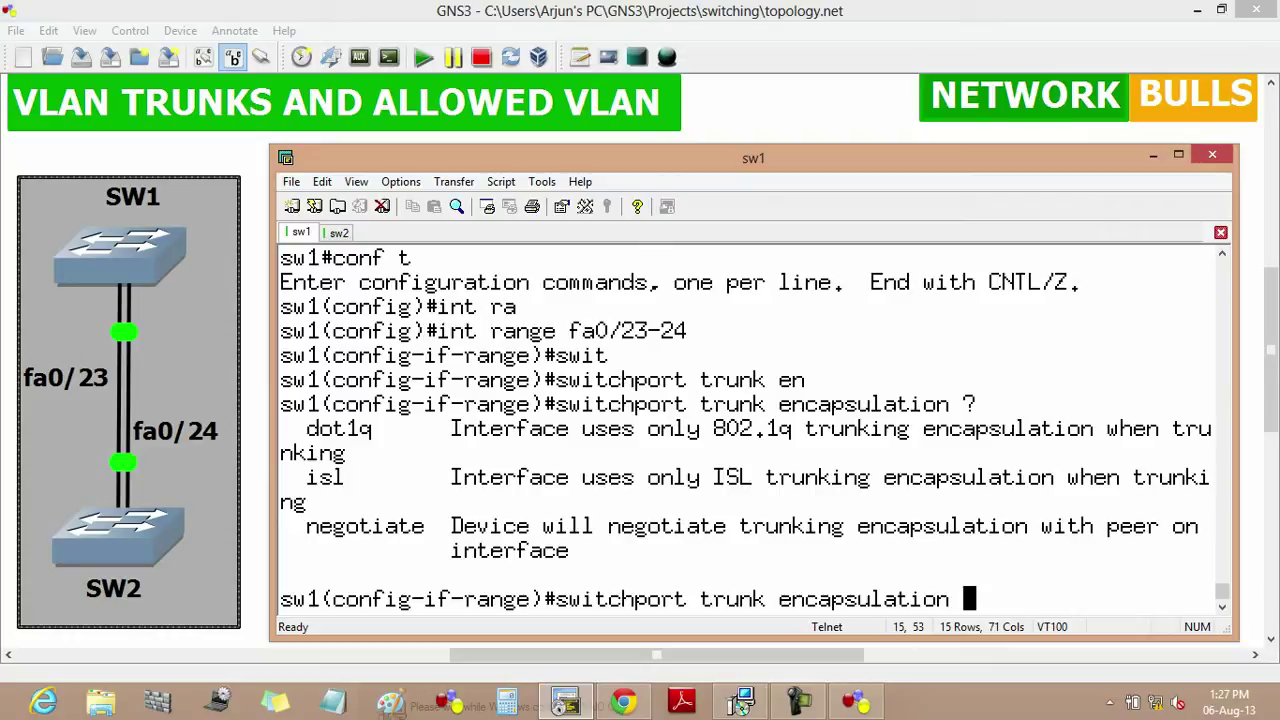
text(isl)
key(Return)
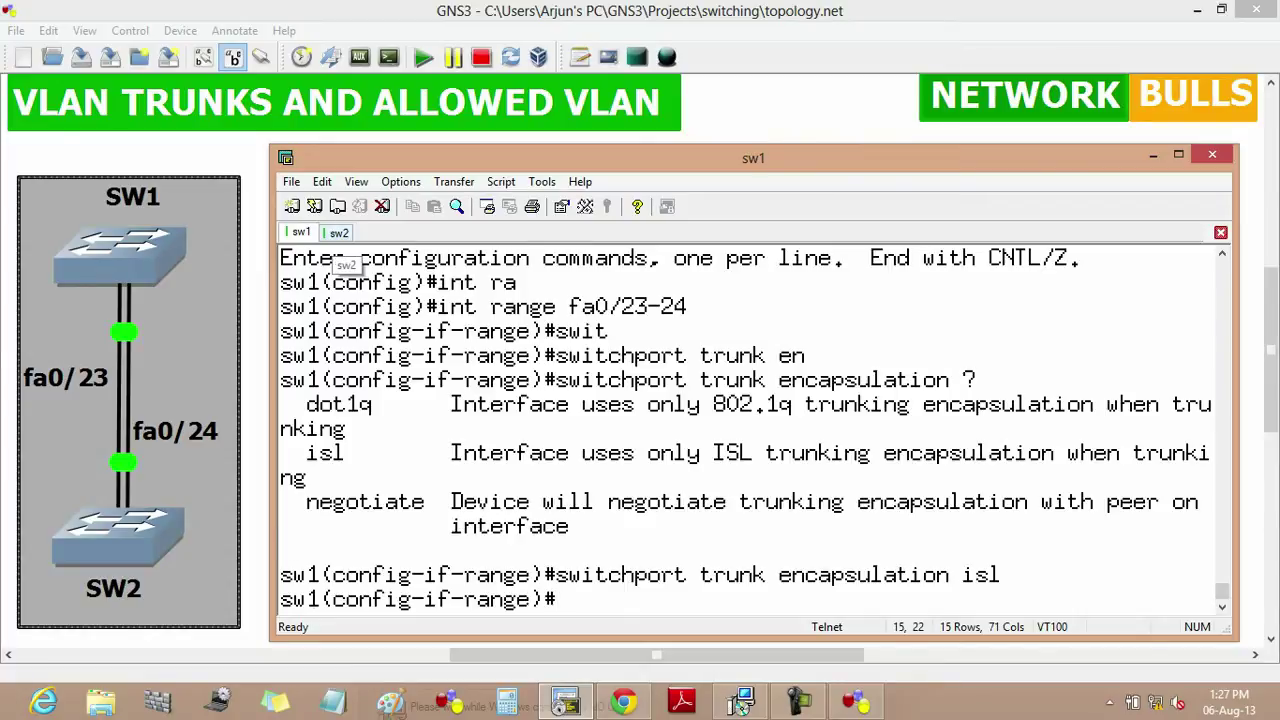
- Switch to the sw2 console, enter global configuration mode and open the interface range fa0/23-24
click(338, 232)
key(Return)
key(Return)
key(Return)
key(Return)
text(conf t)
key(Return)
text(int ra)
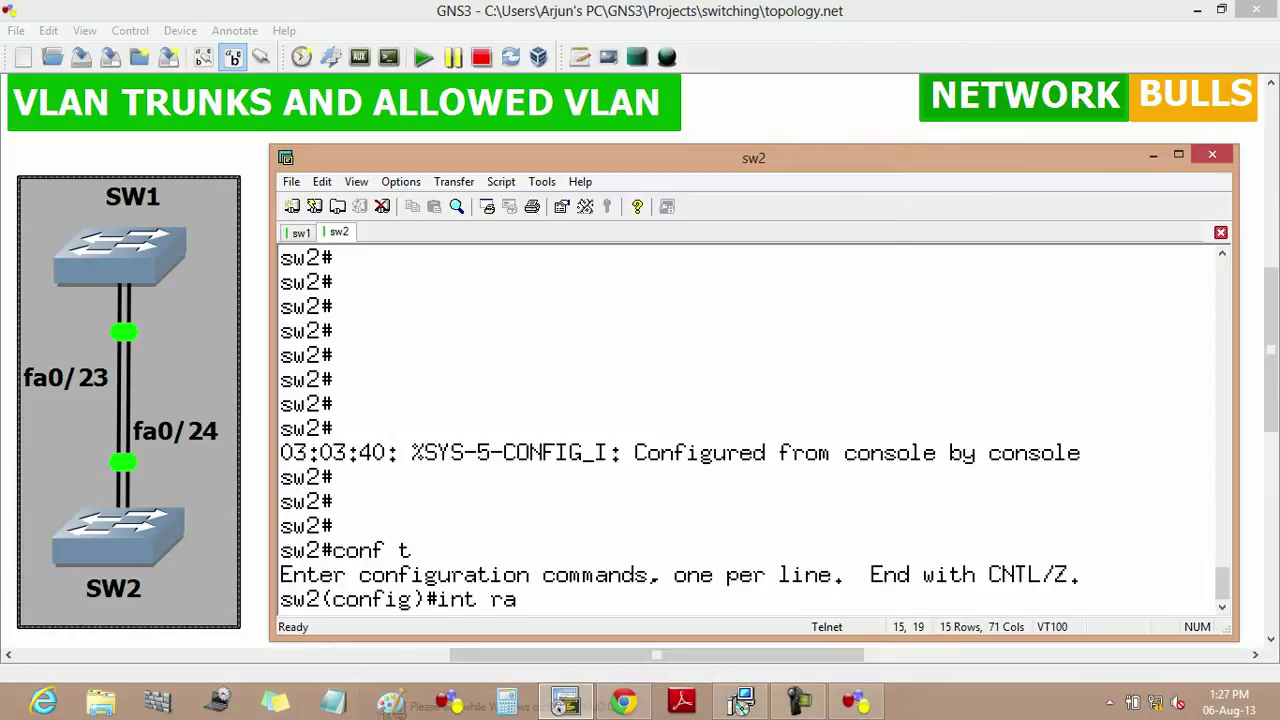
key(Tab)
text(f)
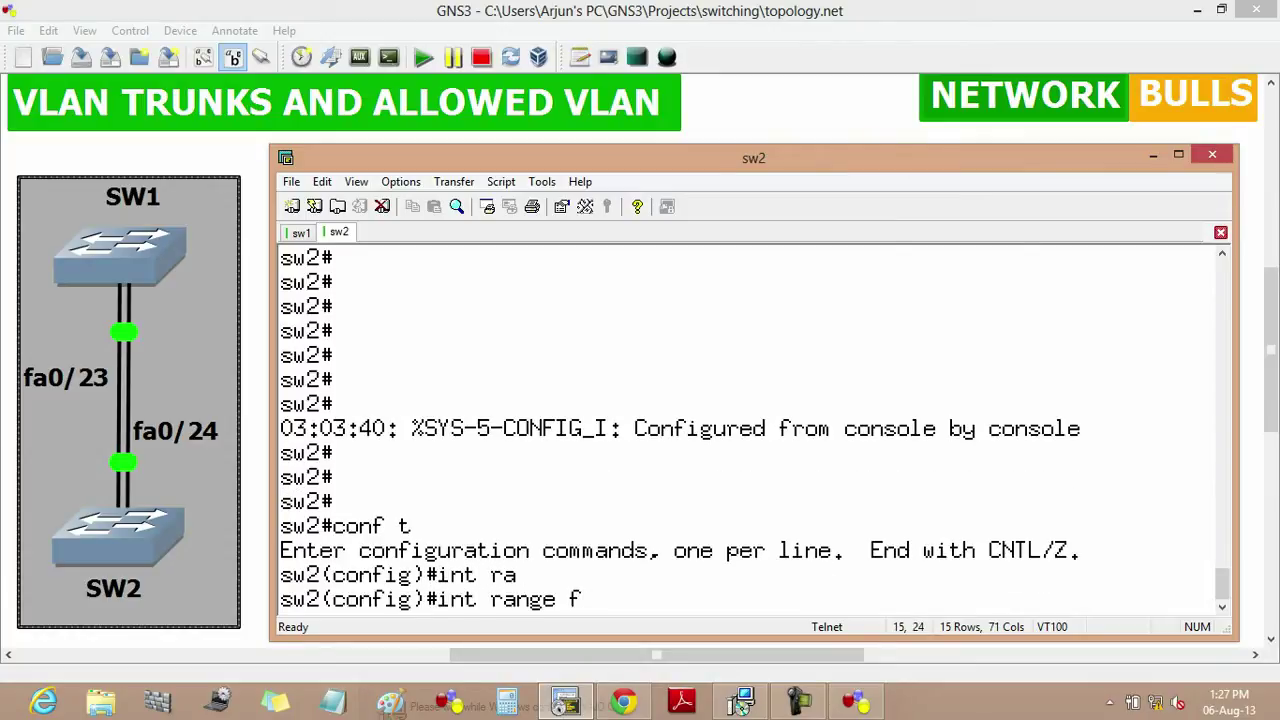
text(a0/23-24)
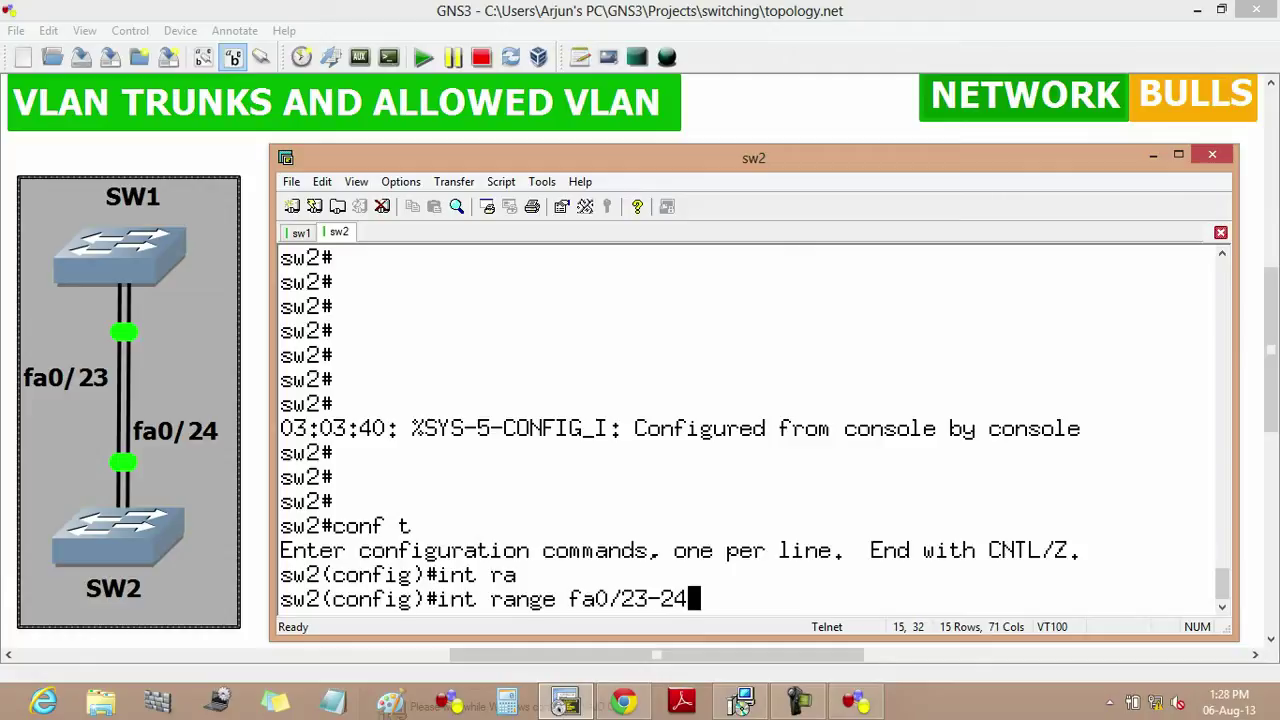
key(Return)
- Set the switchport trunk encapsulation to isl on sw2's interface range and leave configuration mode
text(switc)
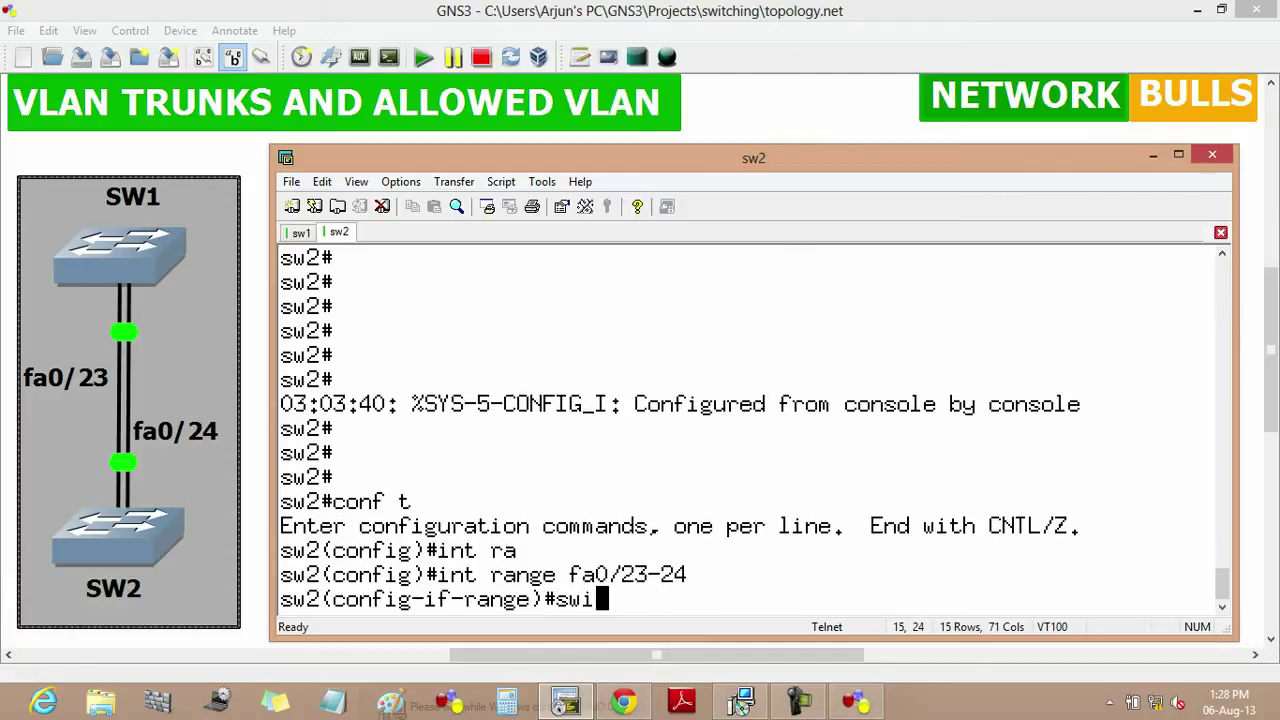
key(Tab)
text(tru)
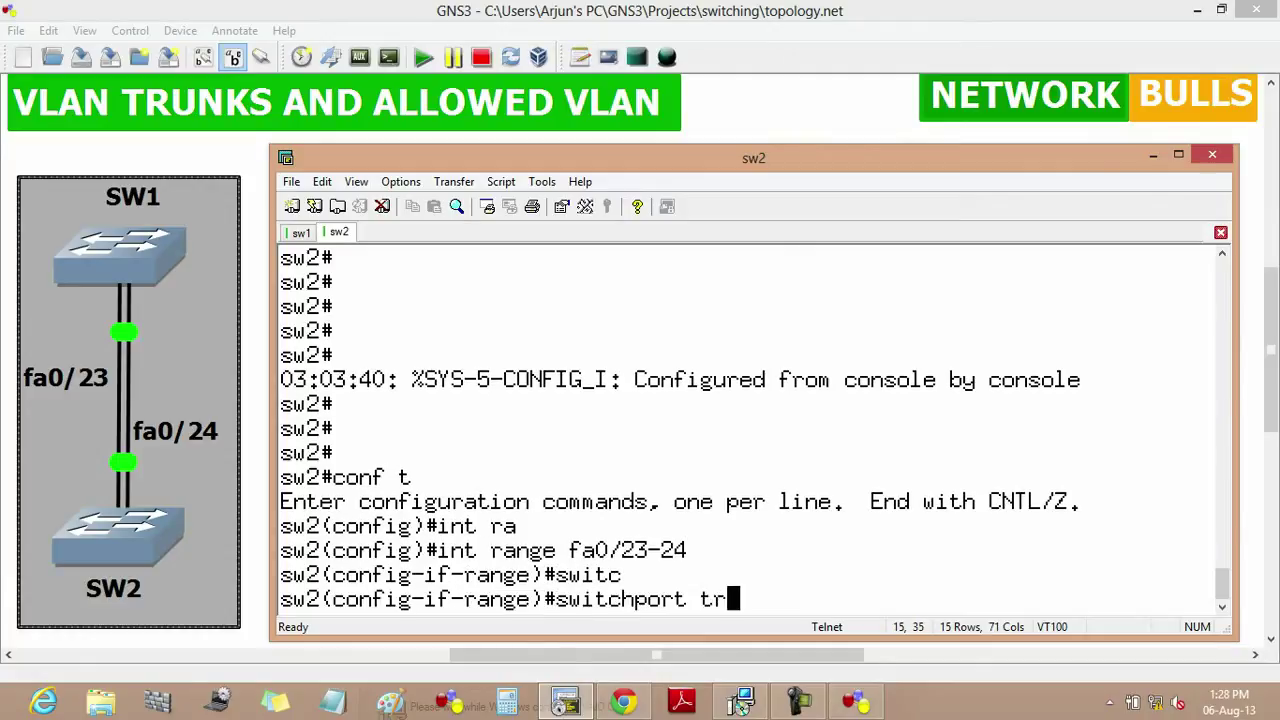
key(Tab)
text(en)
key(Tab)
text(isl)
key(Return)
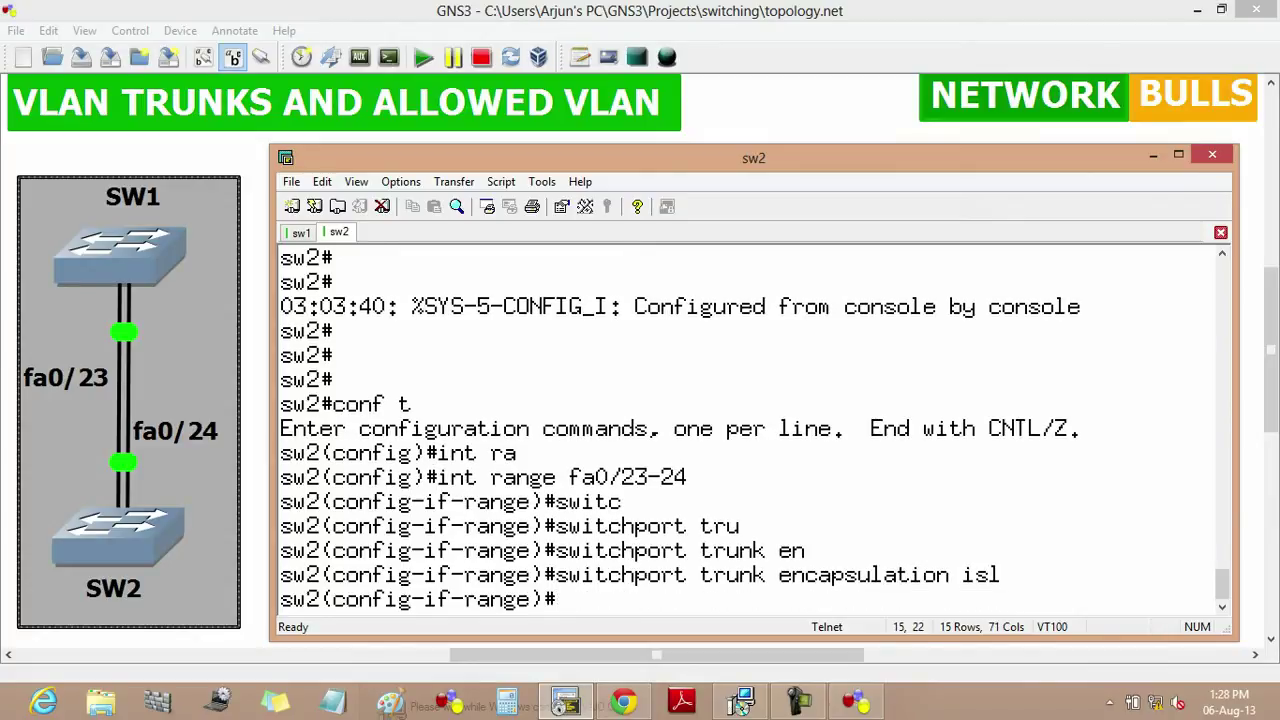
click(798, 703)
key(ctrl+z)
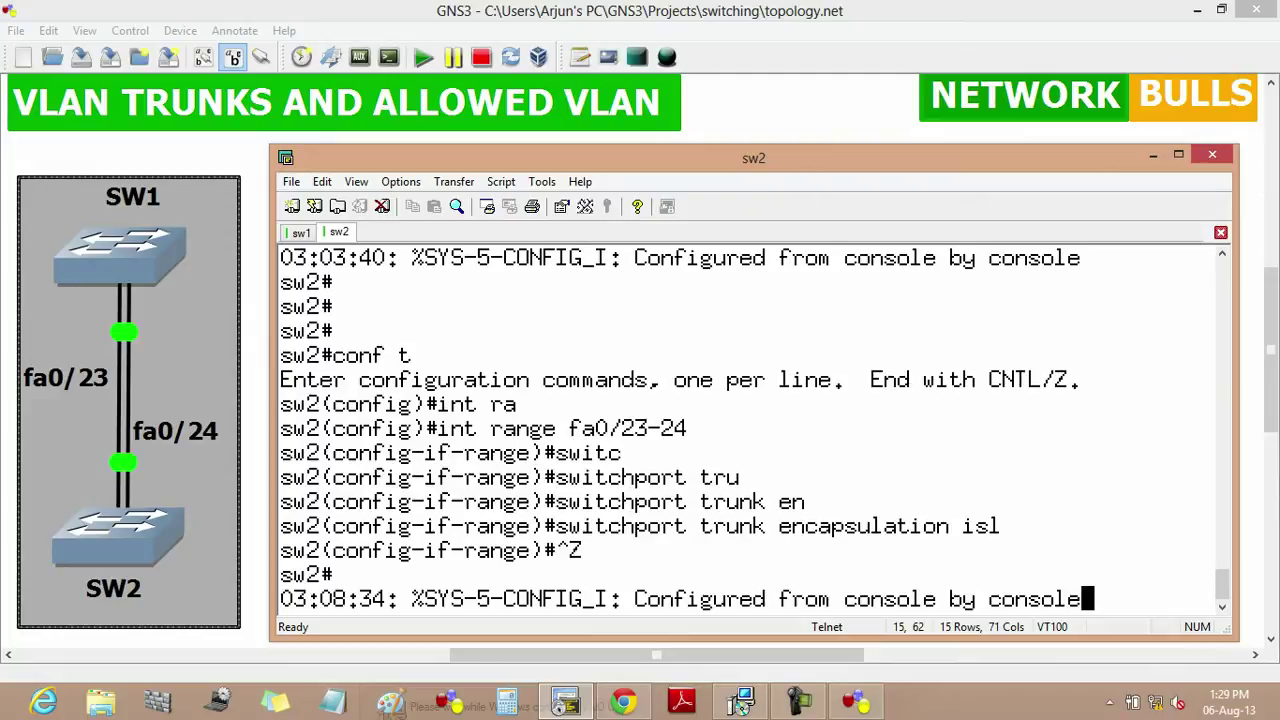
- Show the interface trunks on sw2 and examine the mode, encapsulation and status of Fa0/23 and Fa0/24
key(Return)
key(Return)
key(Return)
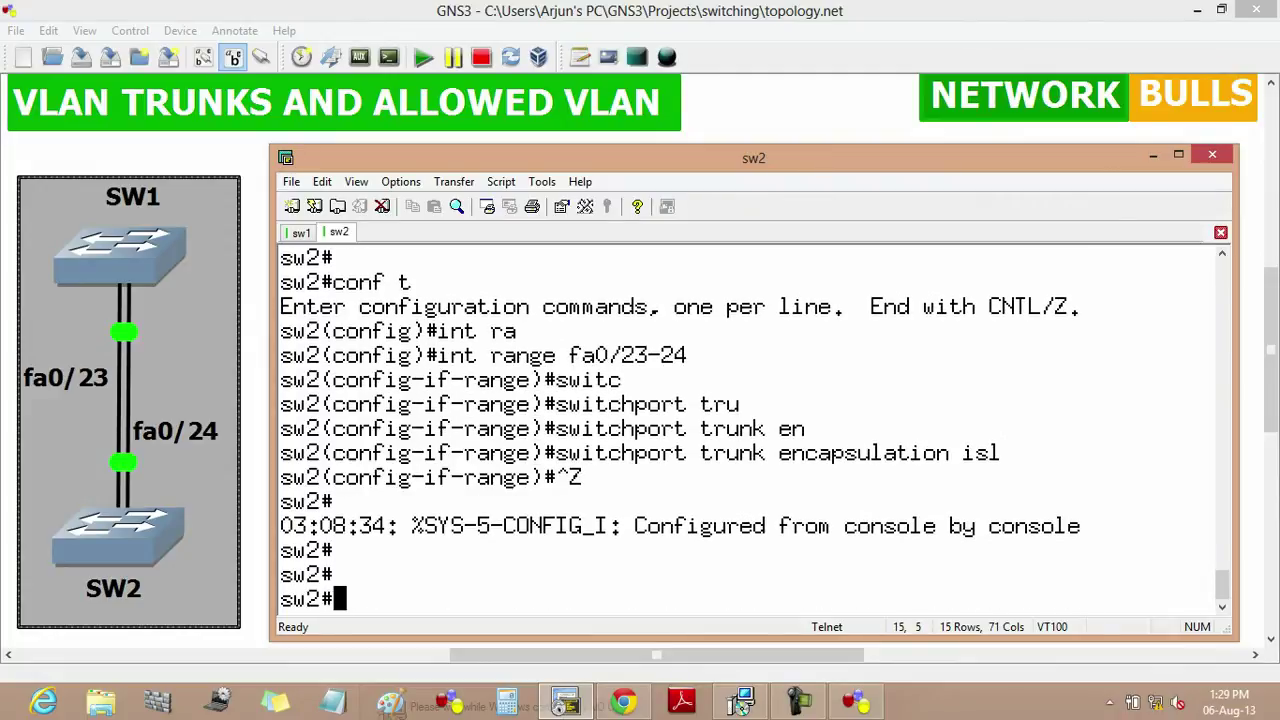
text(sh i)
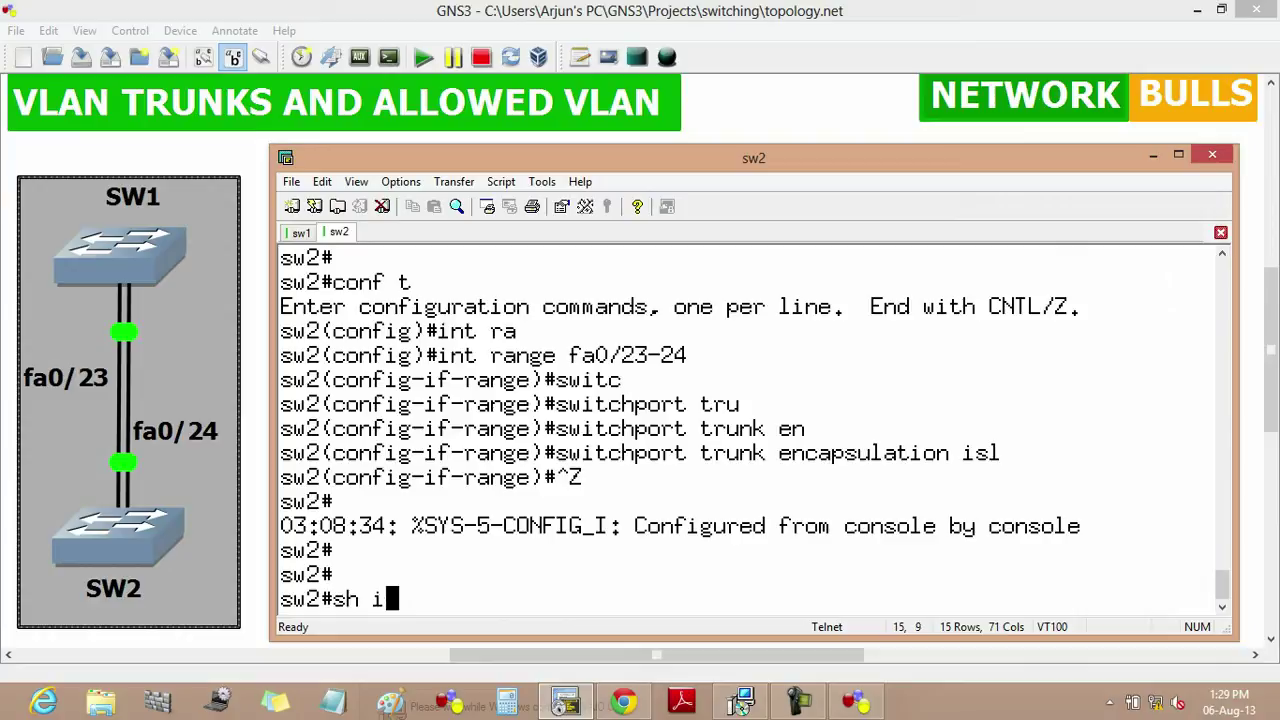
text(nter)
key(Tab)
text(tru)
key(Tab)
key(Return)
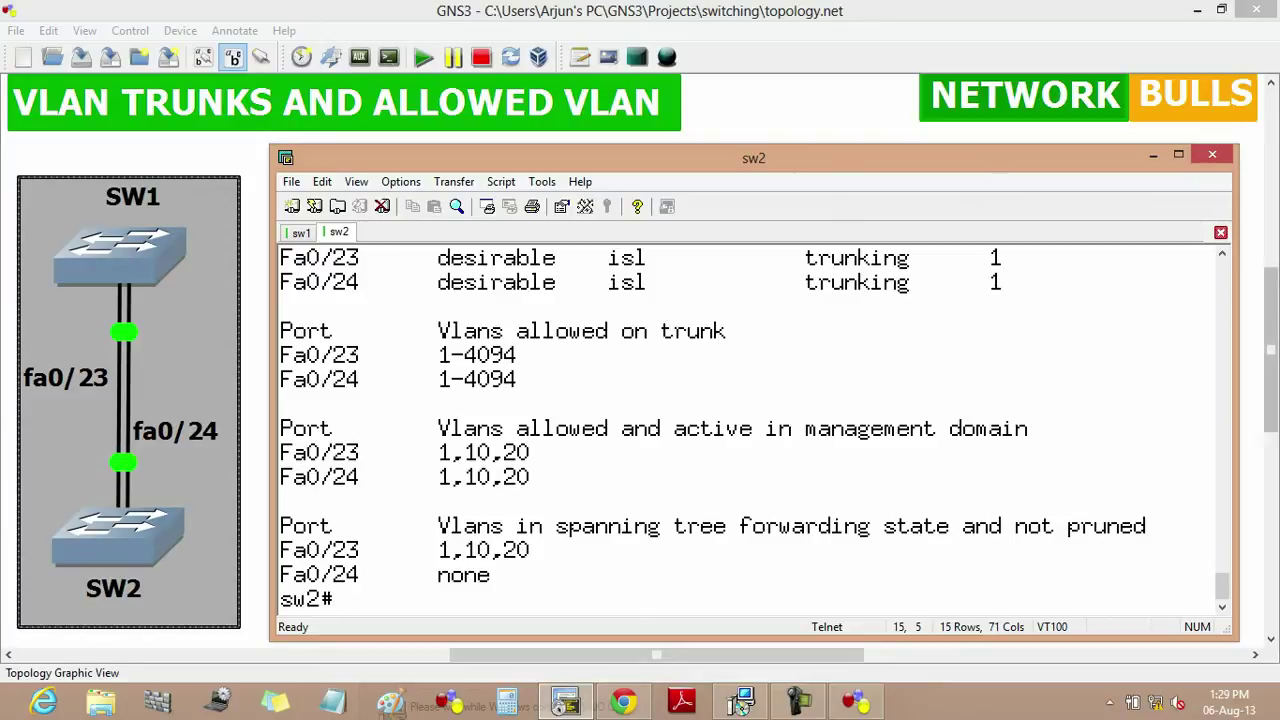
scroll(741, 703, up, 2)
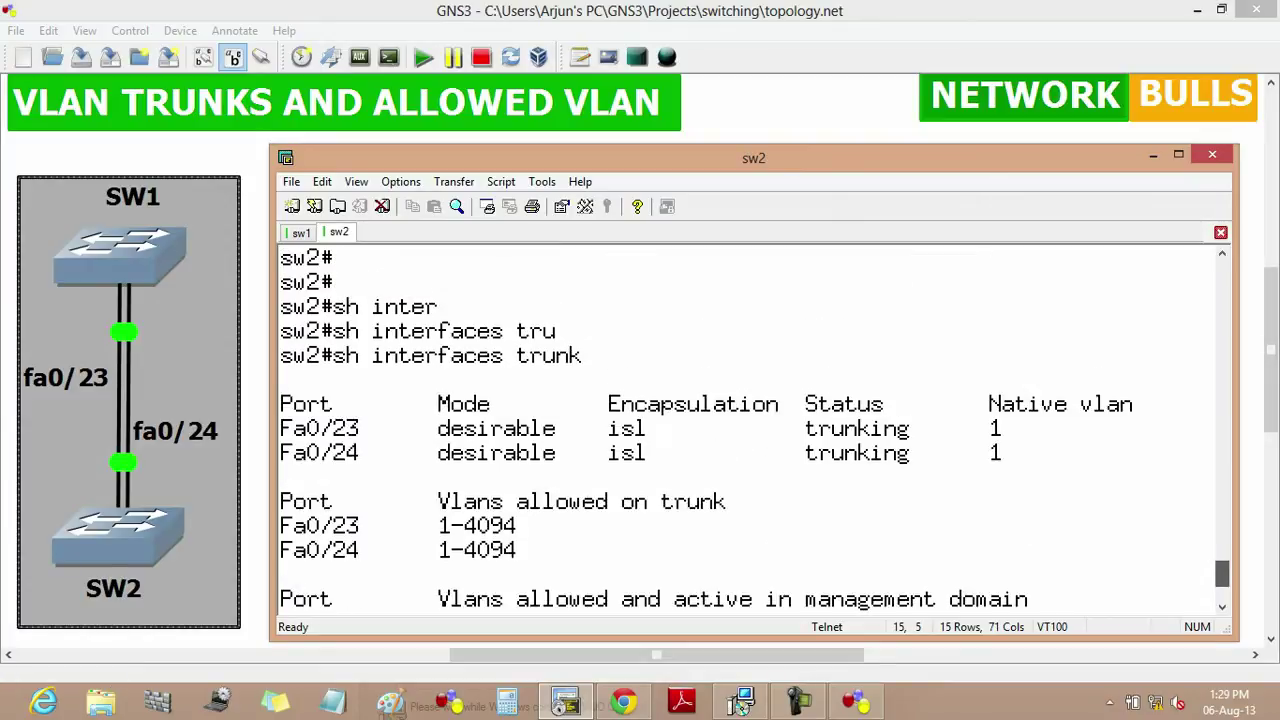
drag(570, 428, 424, 428)
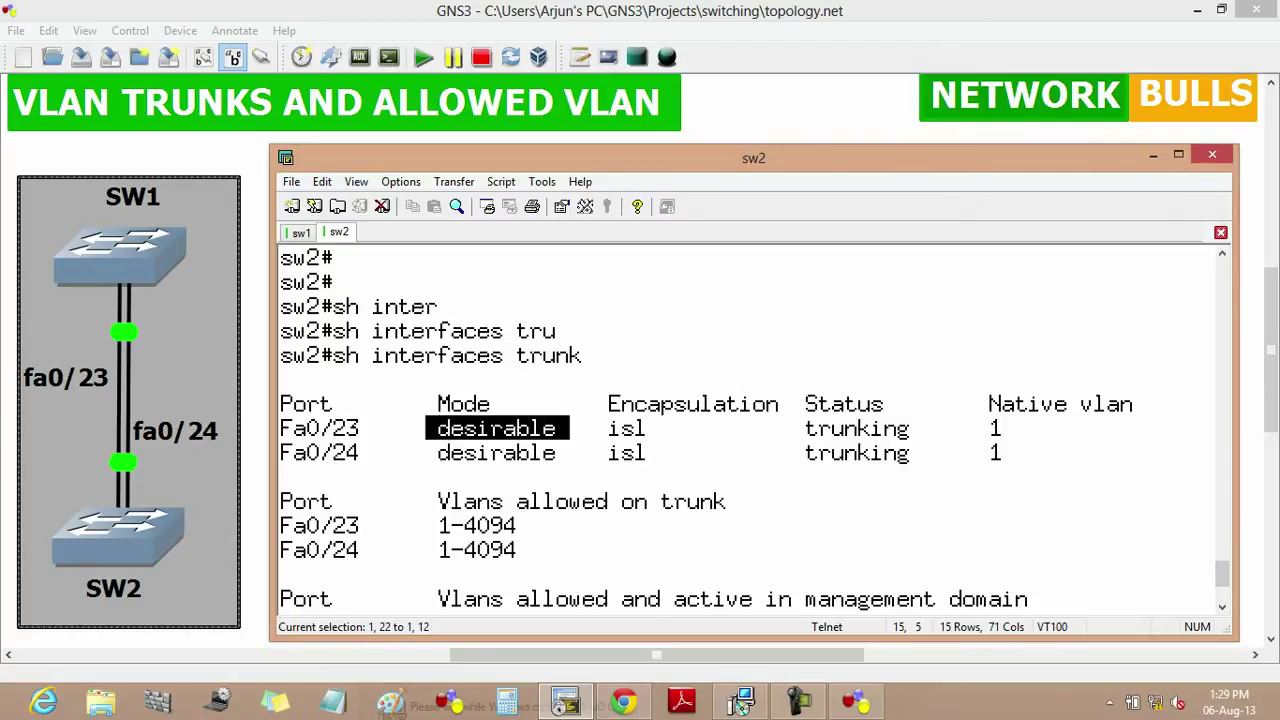
drag(280, 428, 1004, 452)
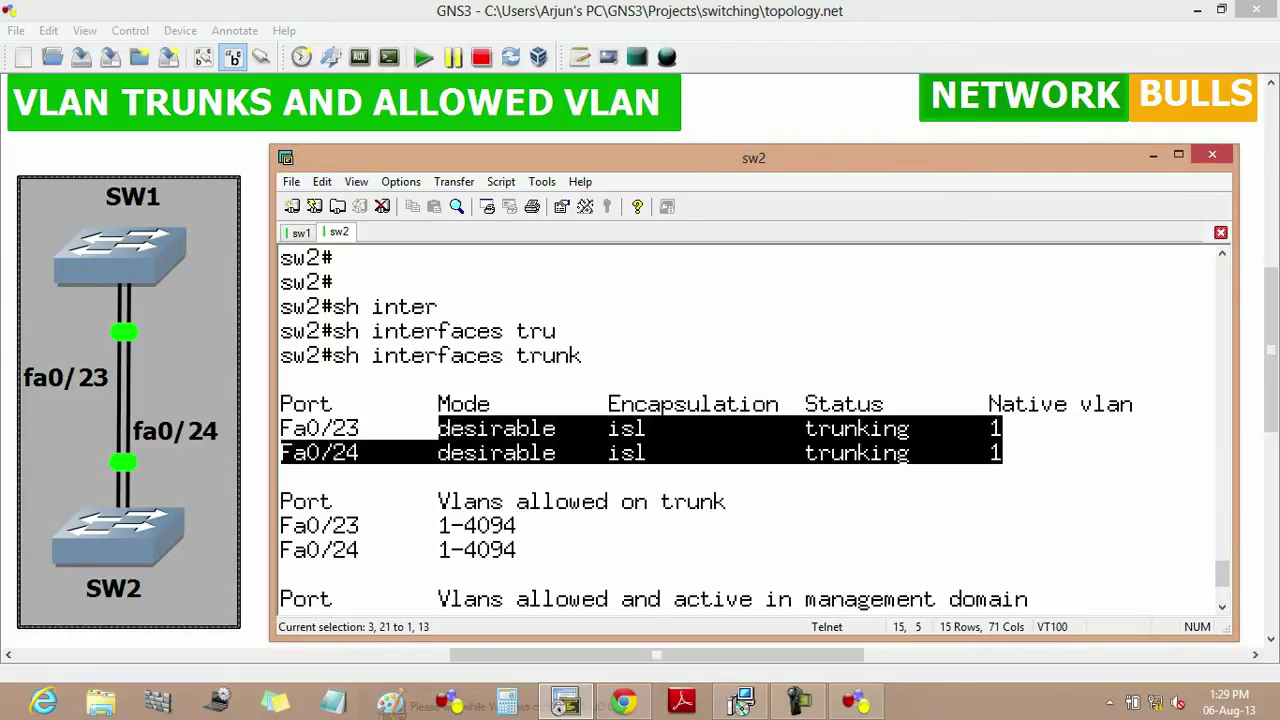
click(446, 428)
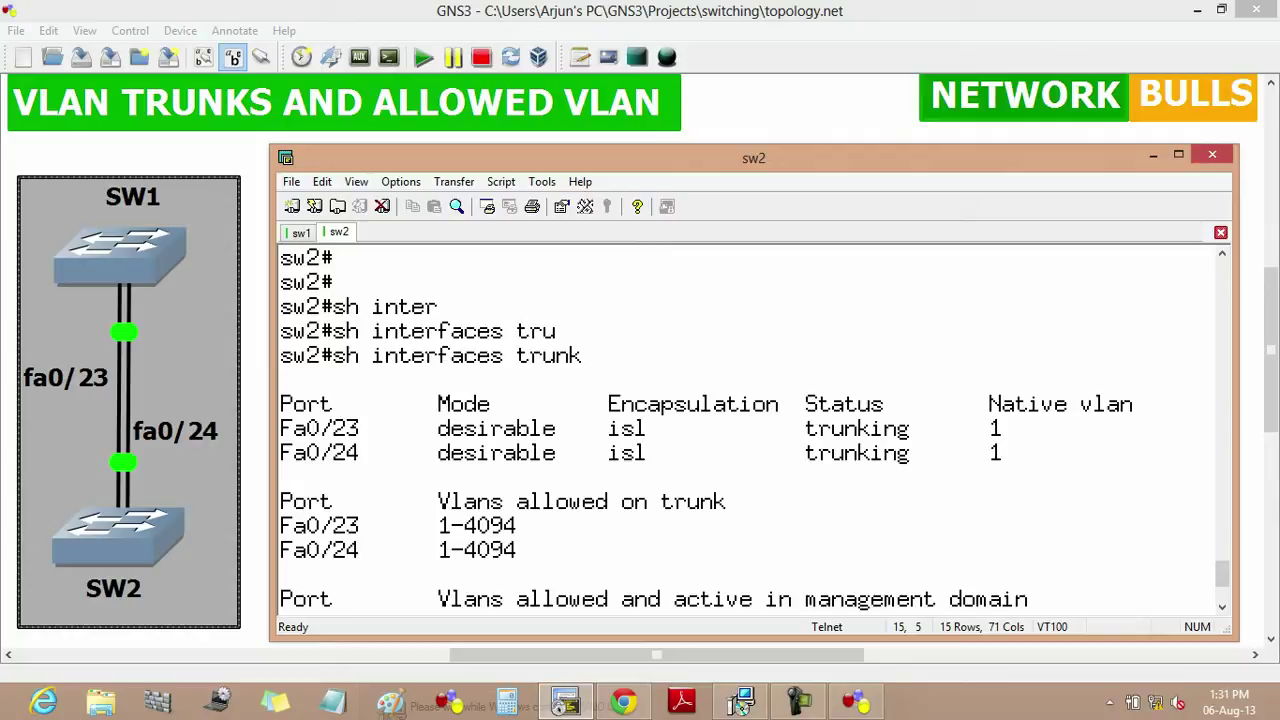
- Leave configuration mode on sw1, show its interface trunks and examine the Fa0/23 and Fa0/24 entries
key(alt+1)
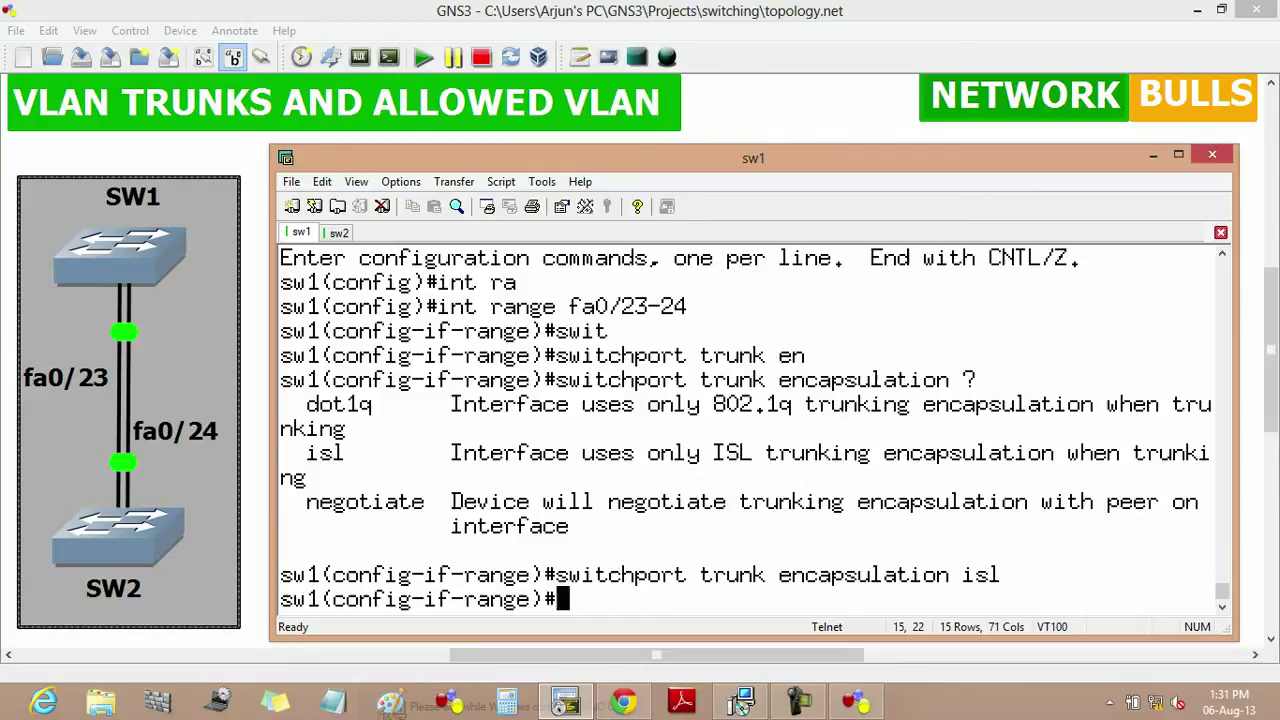
key(Return)
key(Return)
key(ctrl+z)
text(sh)
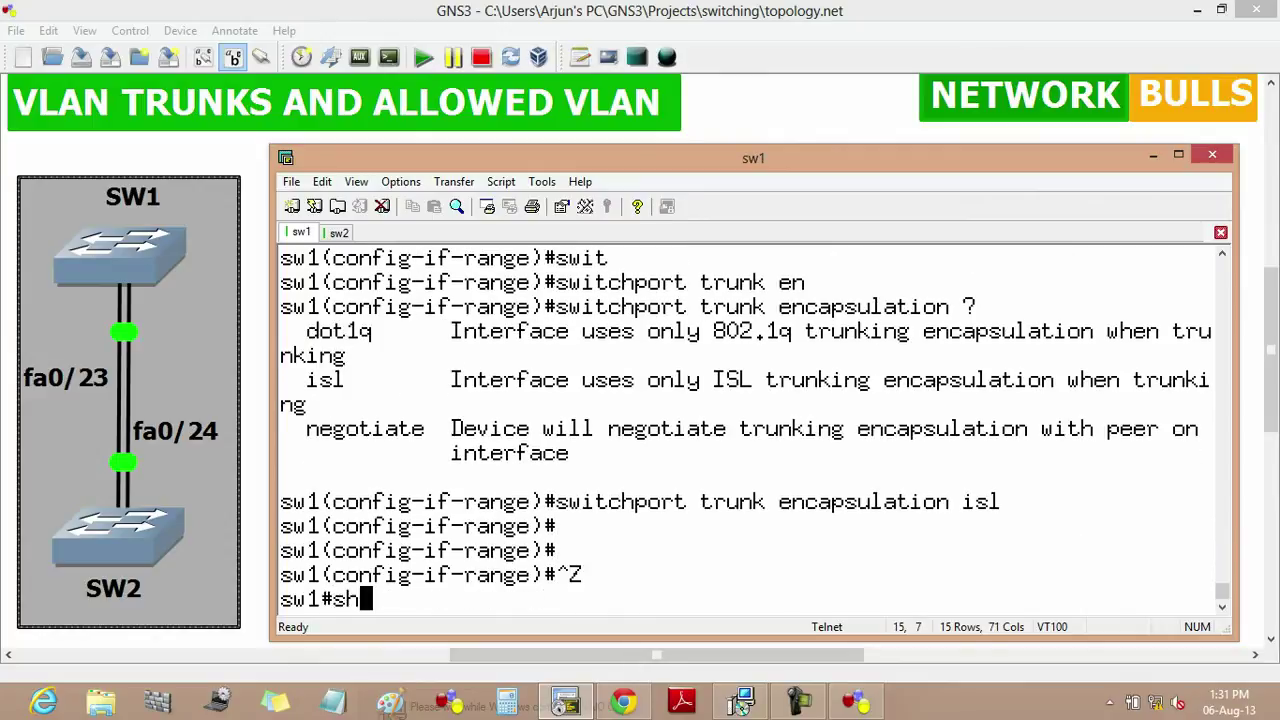
text( inte)
key(Tab)
text(trun)
key(Tab)
key(Return)
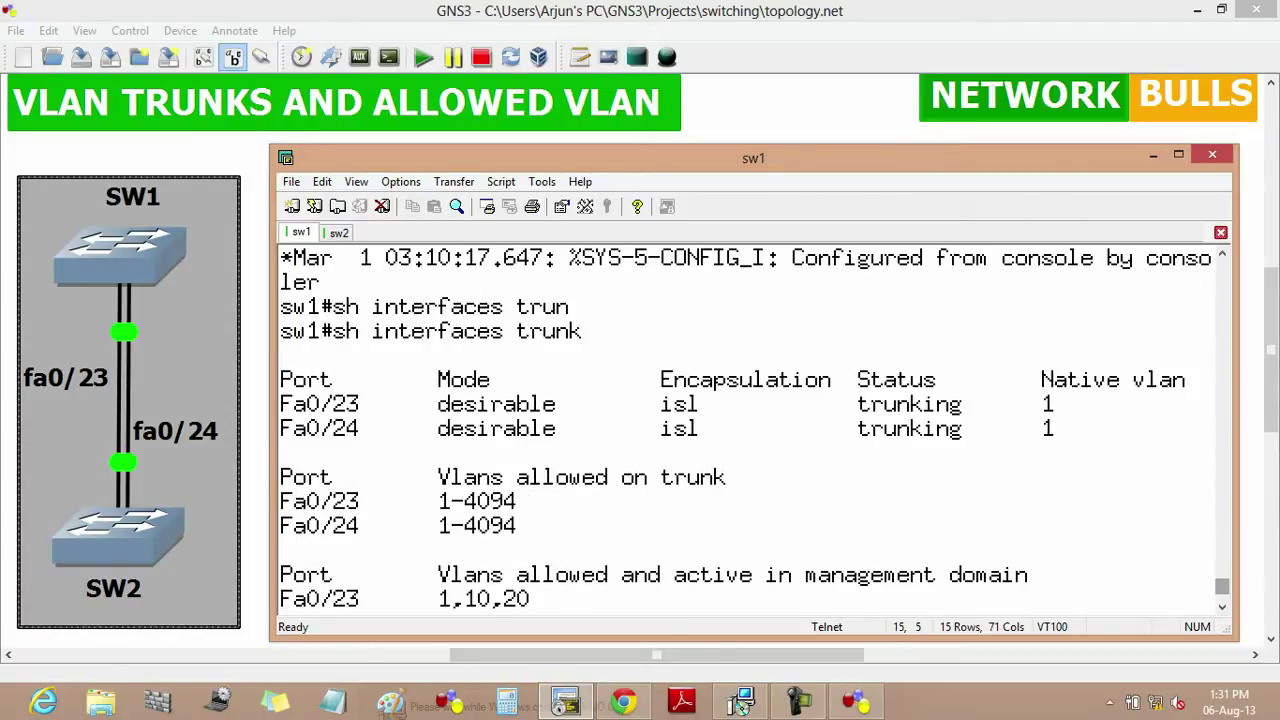
drag(1055, 428, 281, 404)
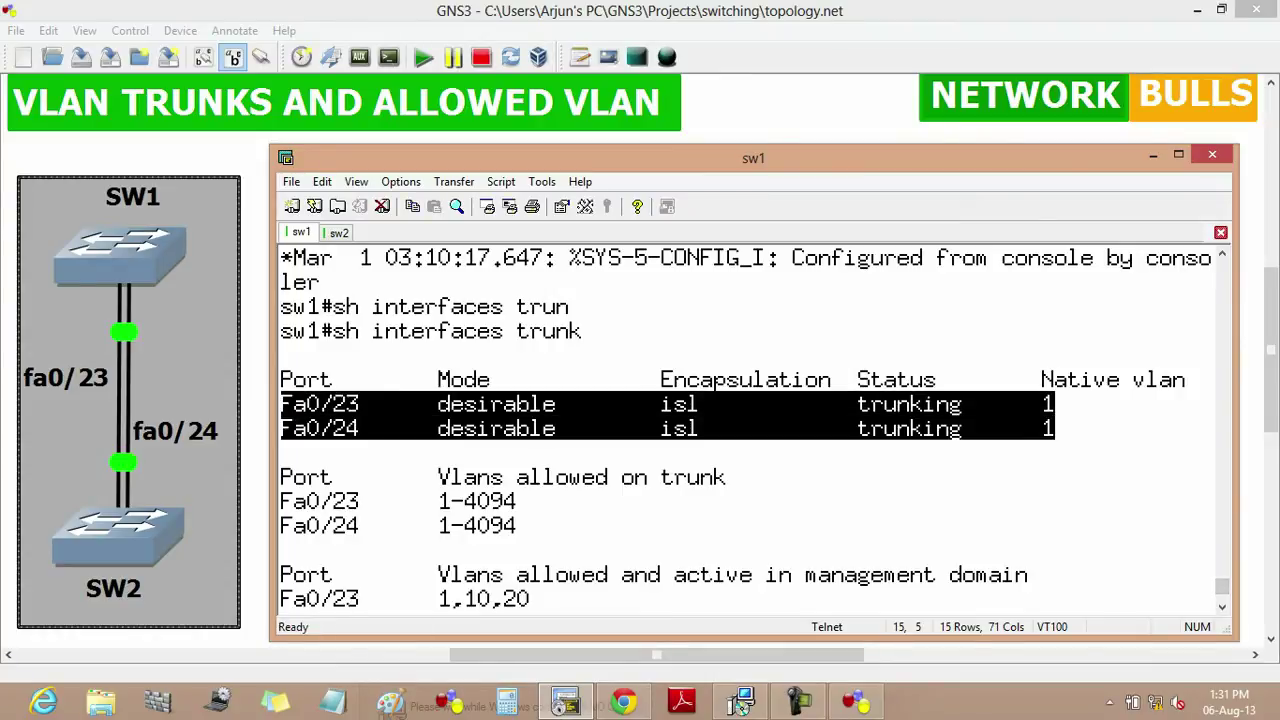
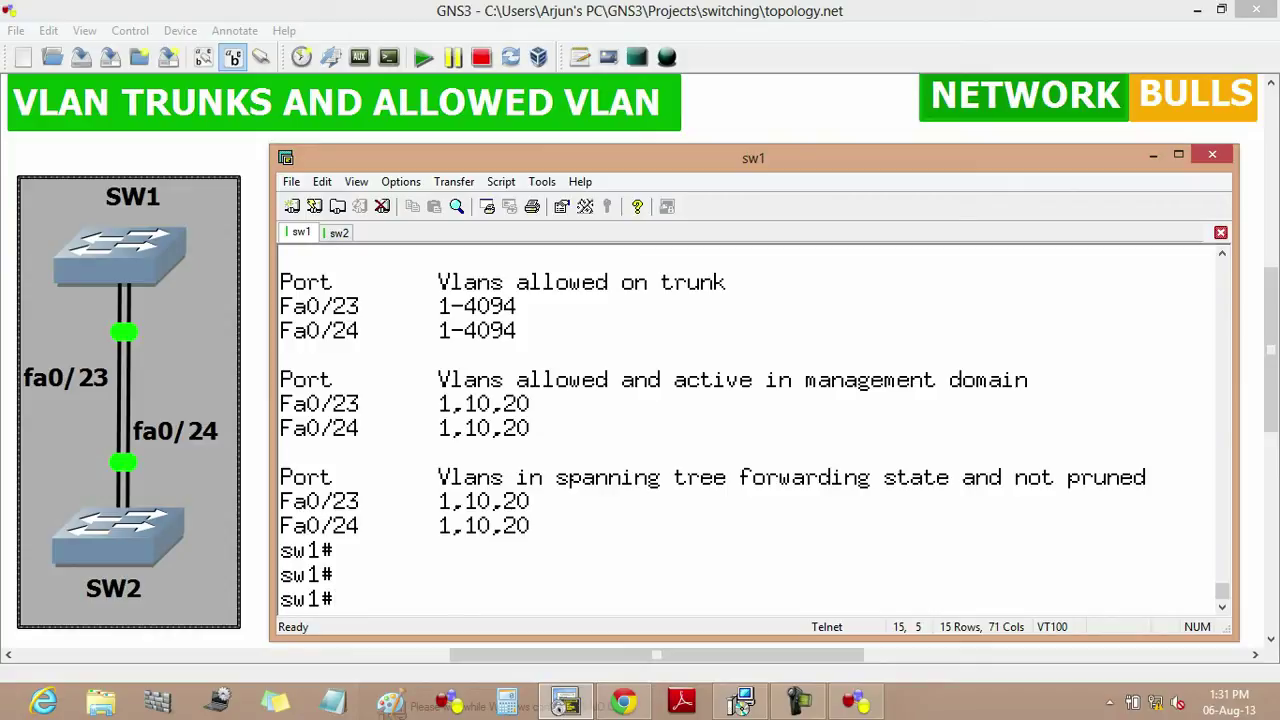
- Switch to the sw2 console, enter global configuration mode and open the interface range fa0/23-24
key(ctrl+Tab)
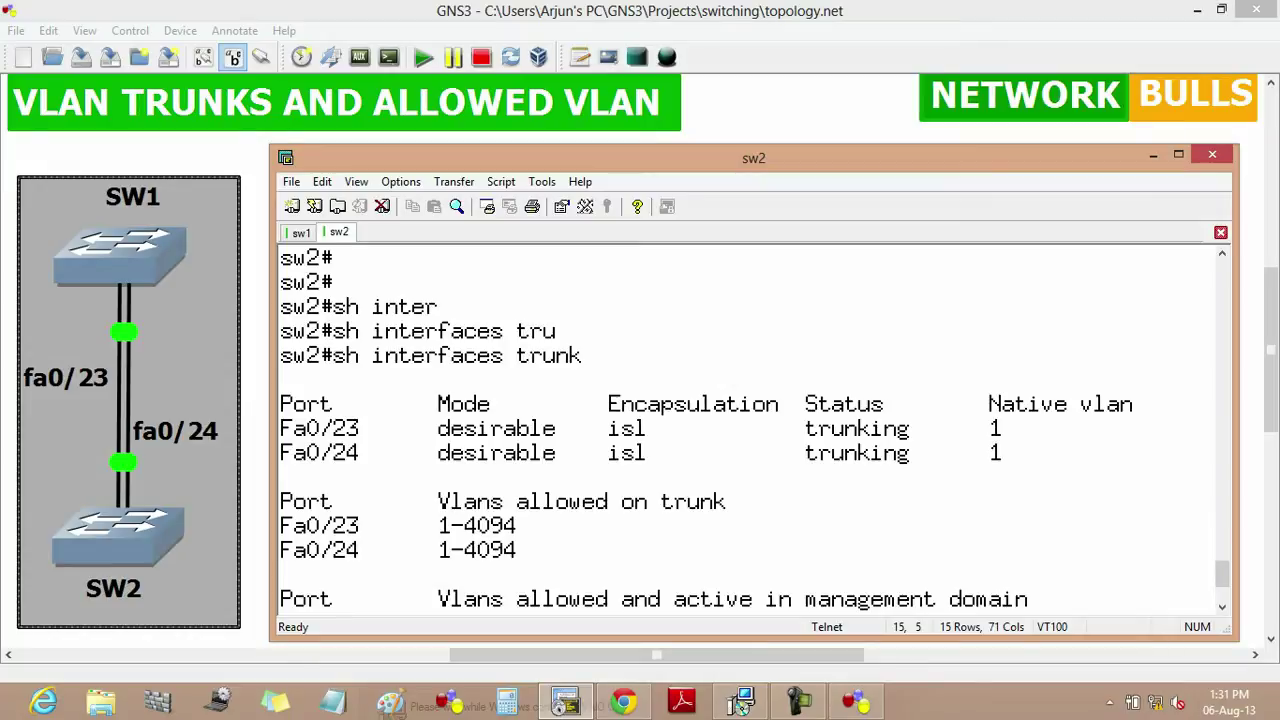
key(Return)
key(Return)
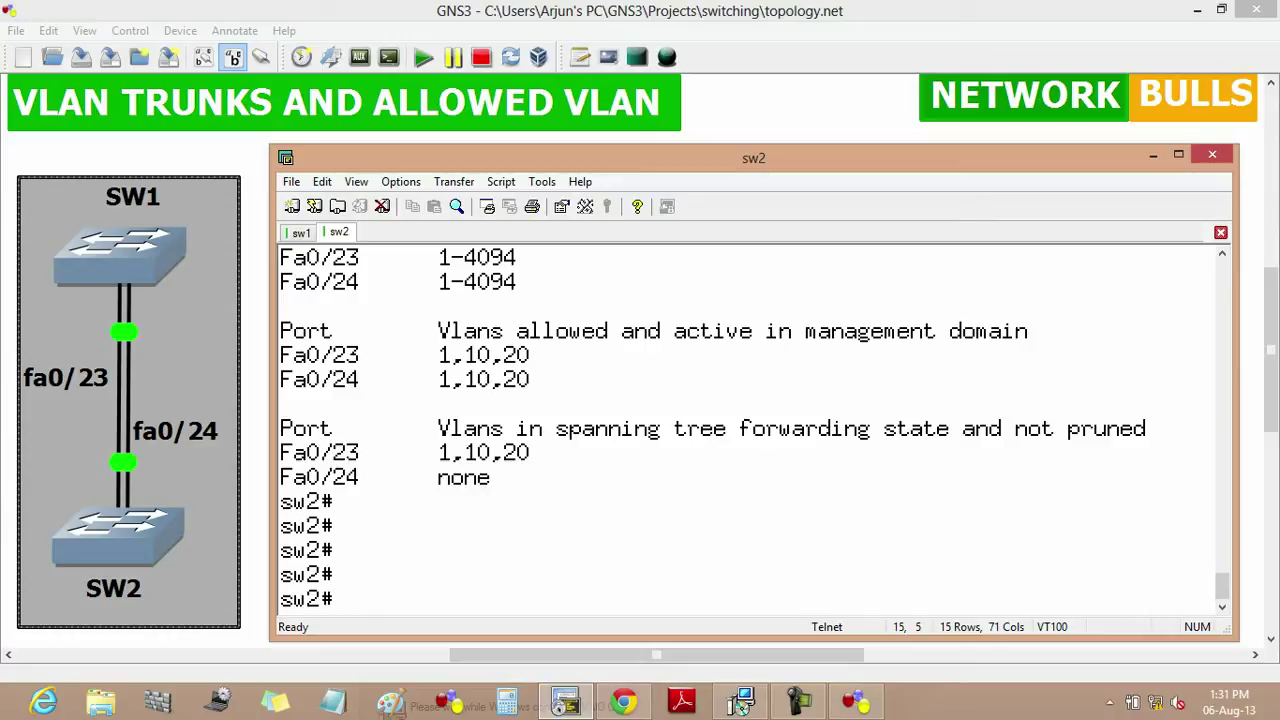
text(conf t)
key(Return)
text(int ra)
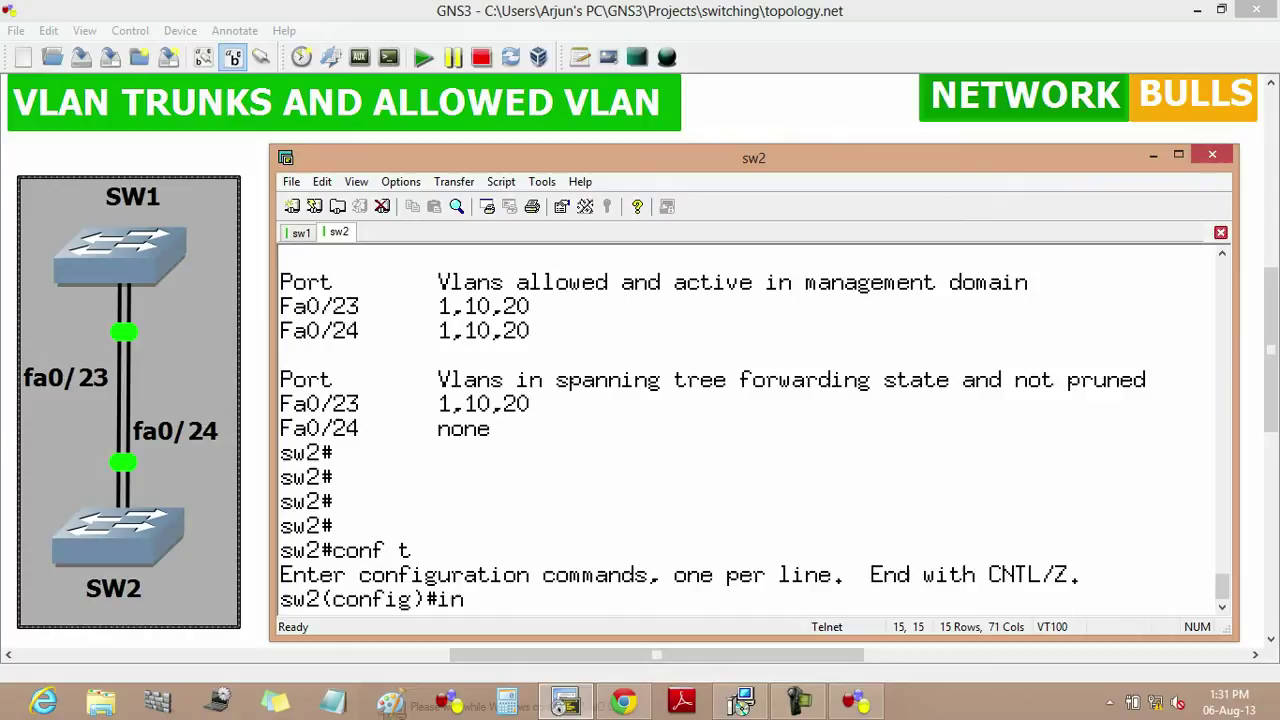
key(Tab)
text(fa0)
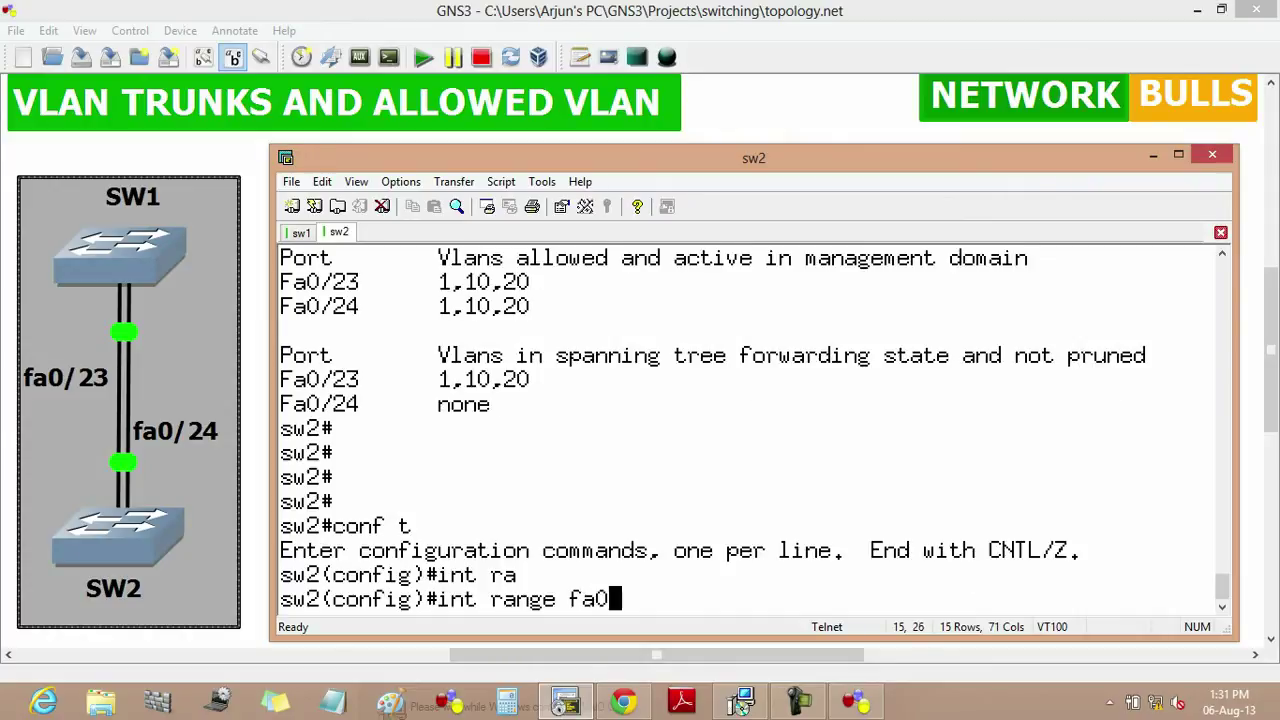
text(/23-24)
key(Return)
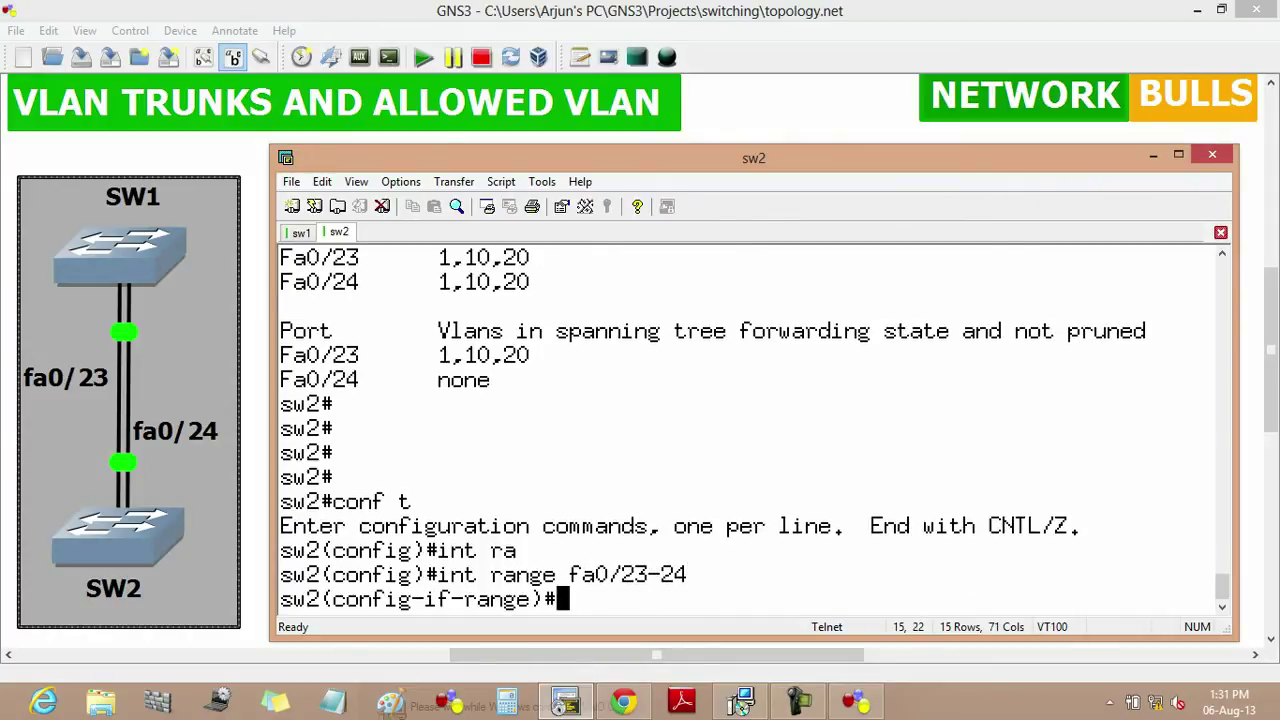
- Set the switchport mode to dynamic auto on sw2's fa0/23-24 range and leave configuration mode
text(swit)
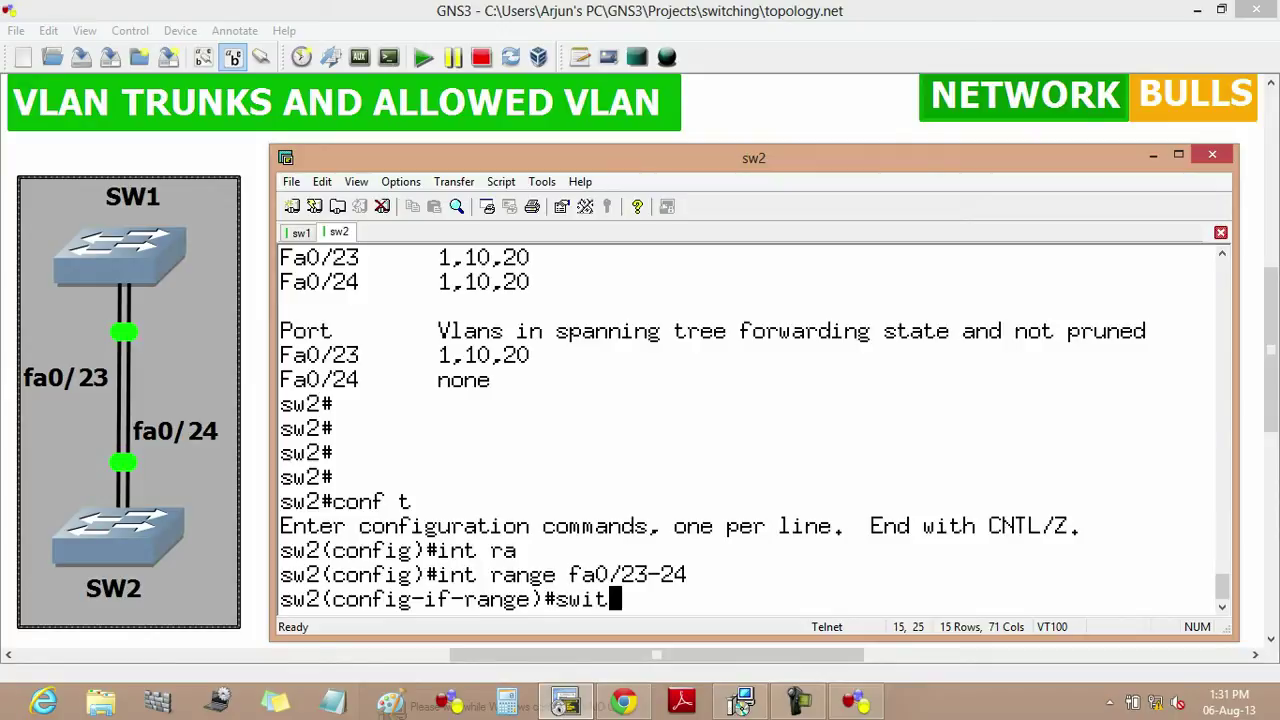
key(Tab)
text(mode)
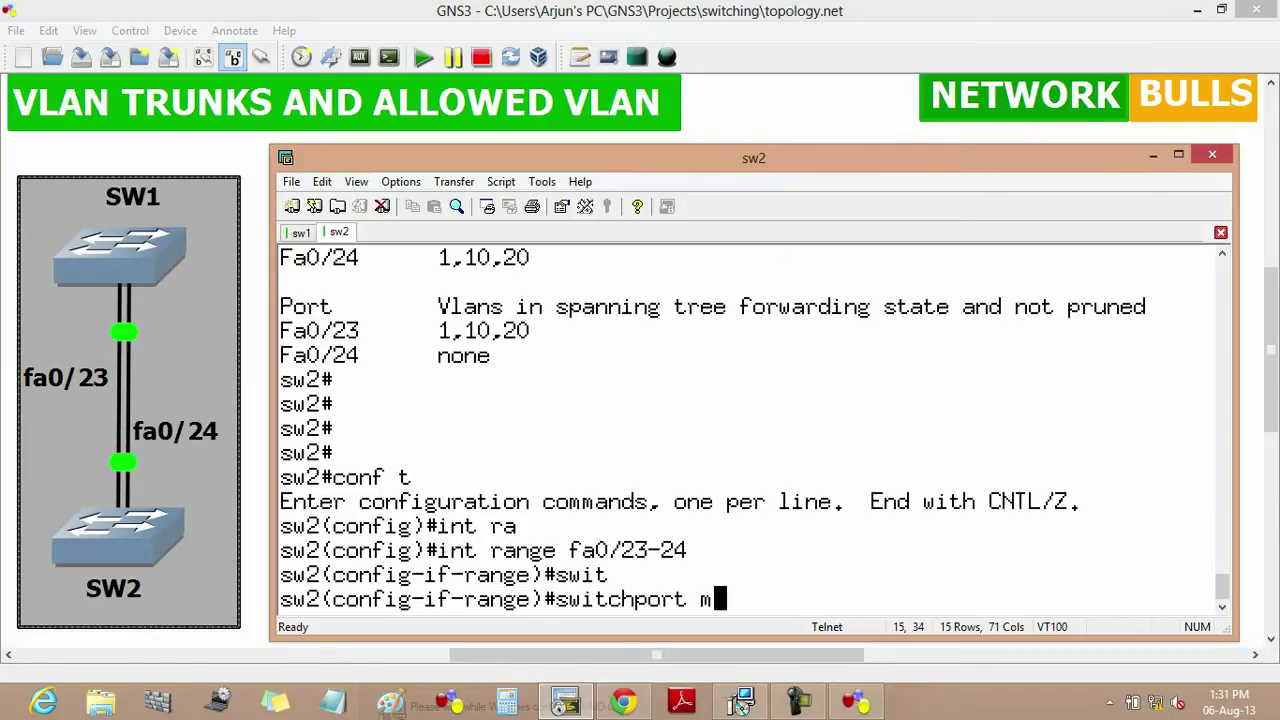
key(Tab)
text(d)
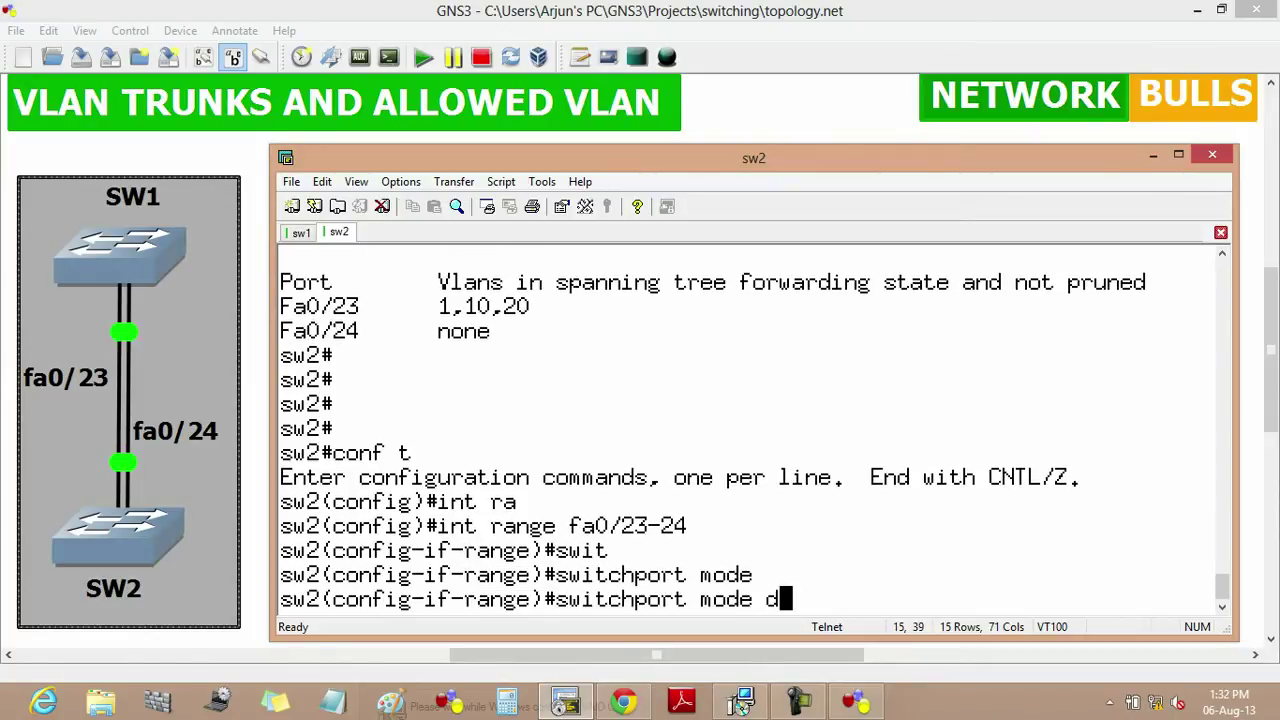
text(y)
key(Tab)
text(auto)
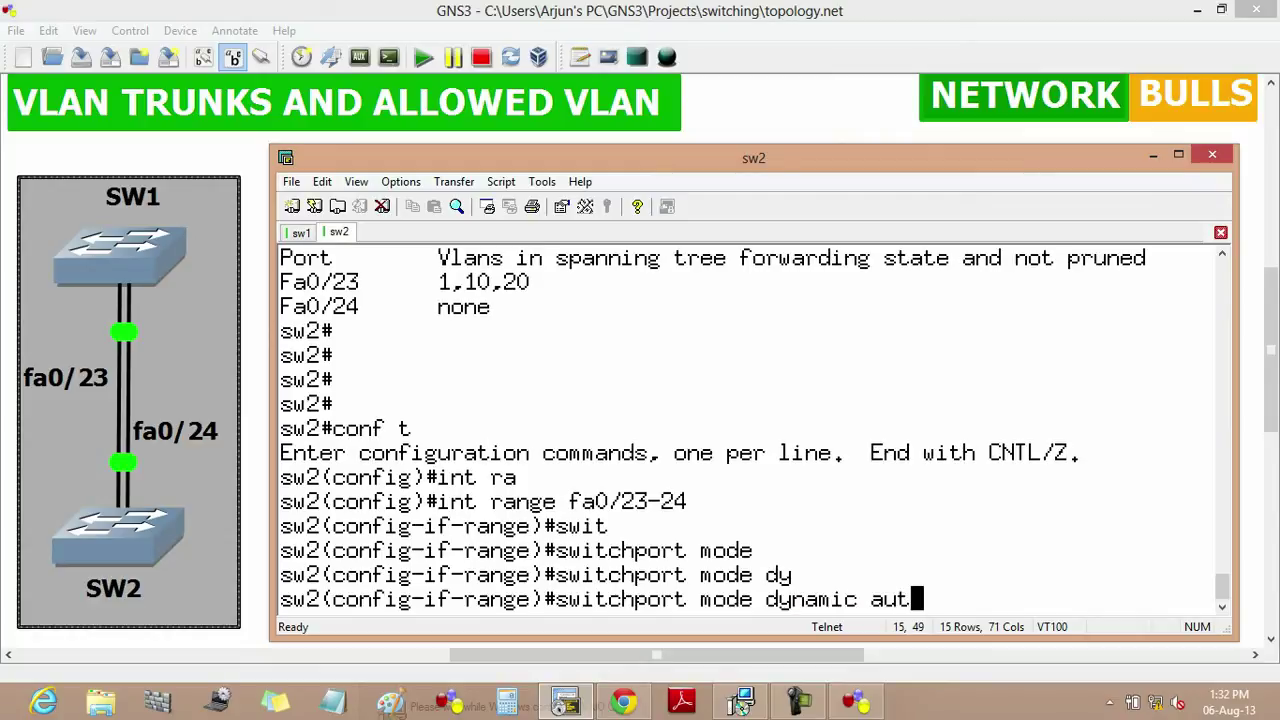
key(Return)
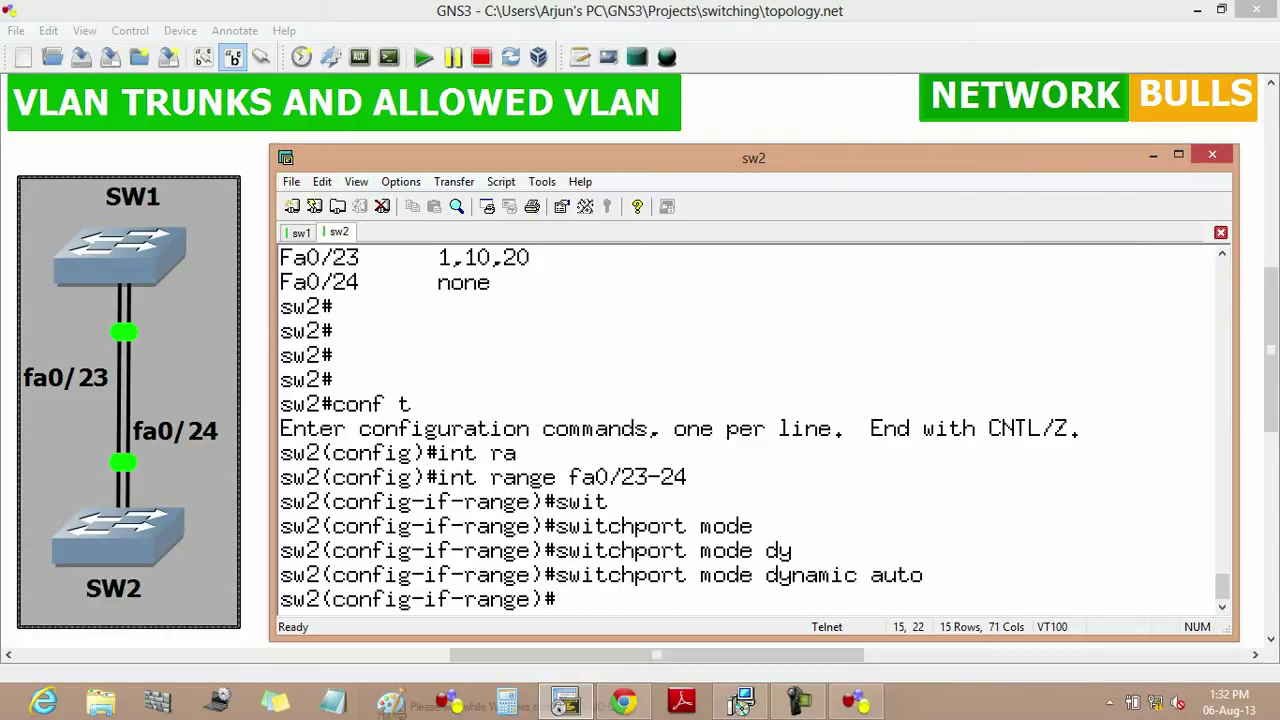
key(ctrl+z)
- Show the interface trunks on sw2 with the full interfaces trunk command
text(sh)
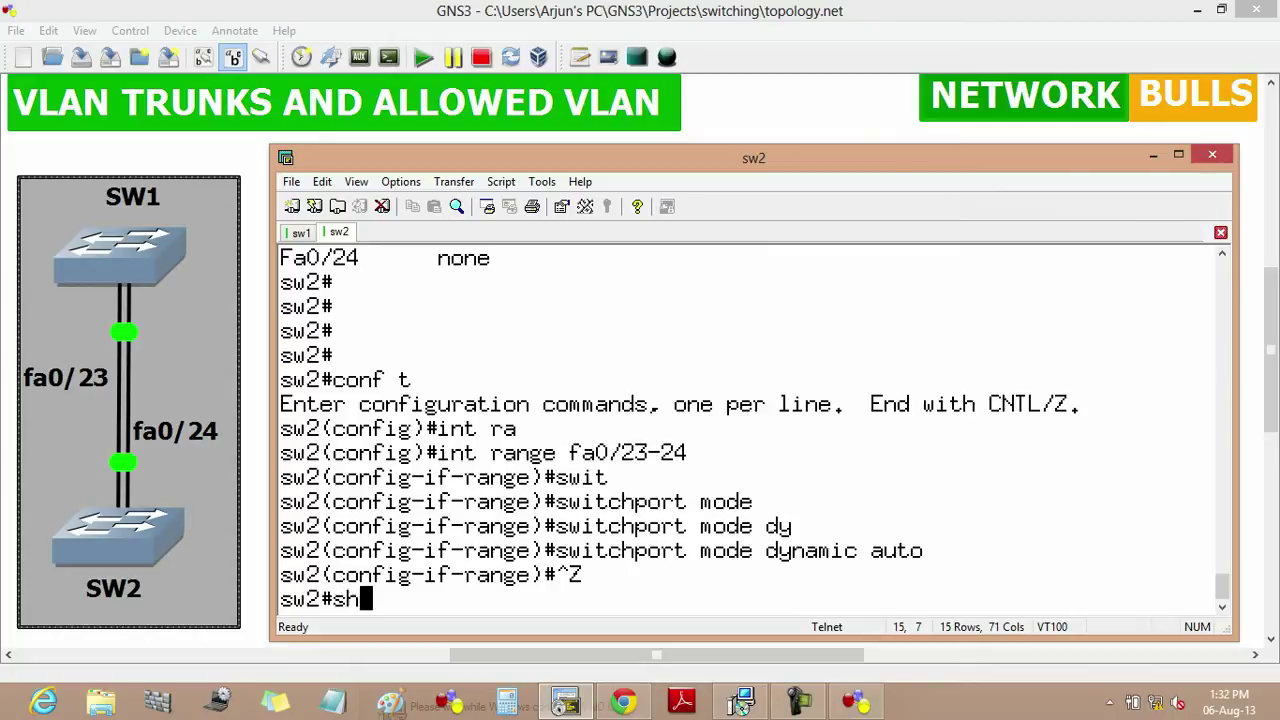
text( int tr)
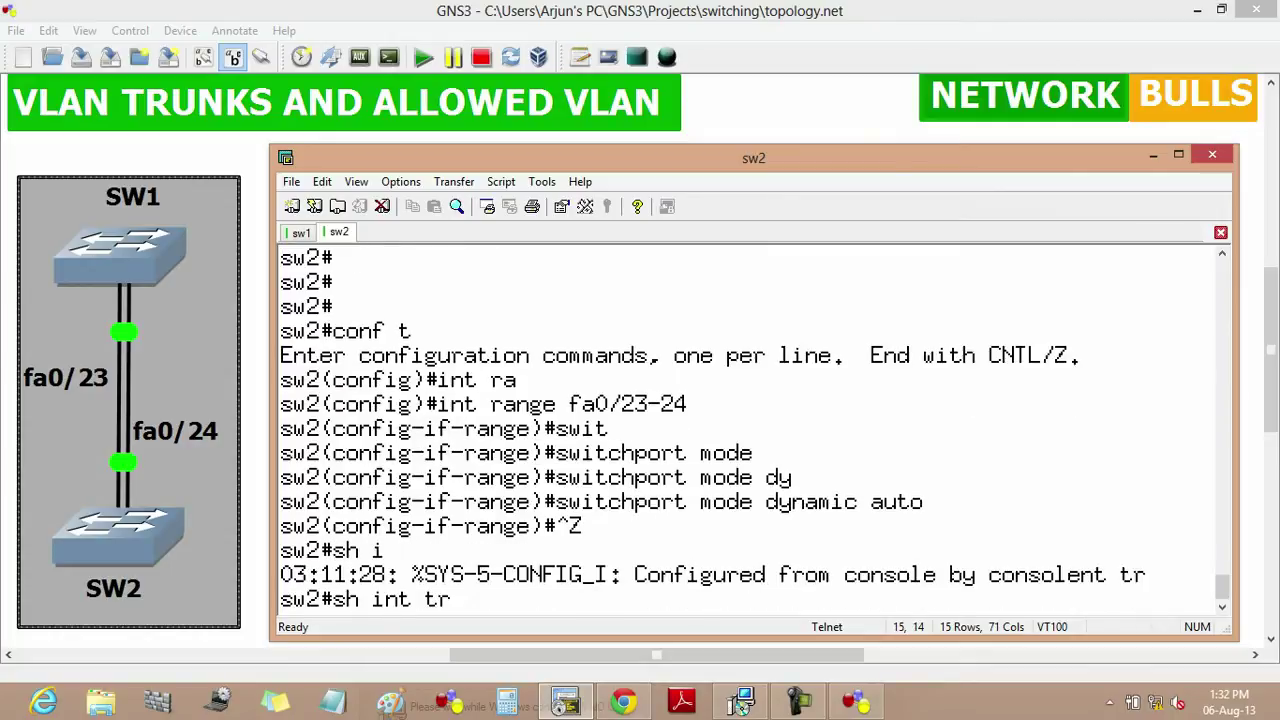
key(Return)
text(s)
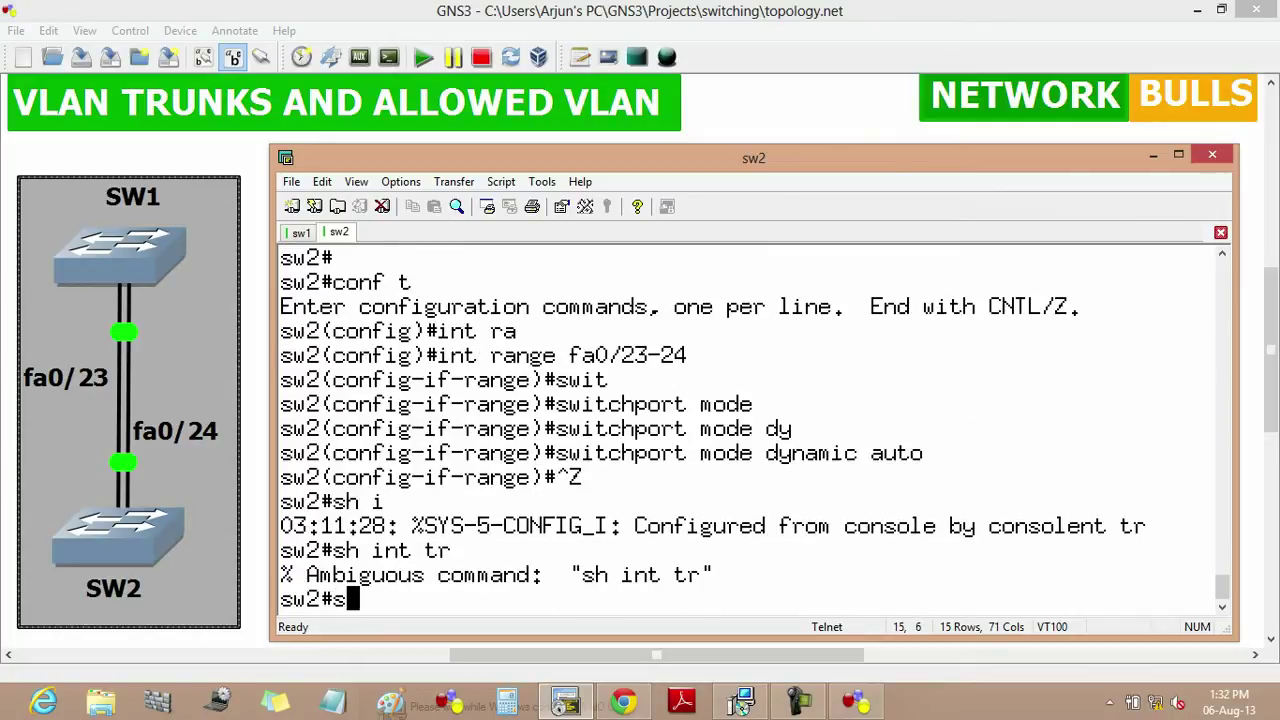
text(h inter)
key(Tab)
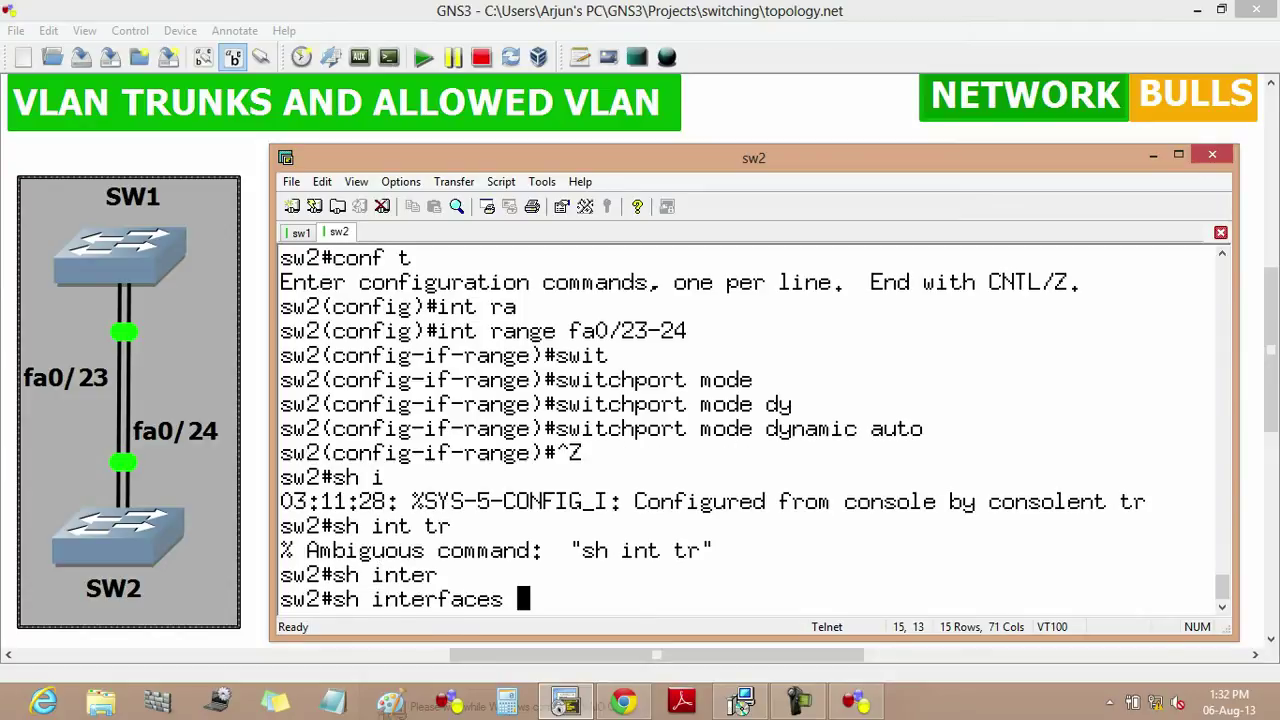
text(tu)
key(BackSpace)
text(ru)
key(Tab)
key(Return)
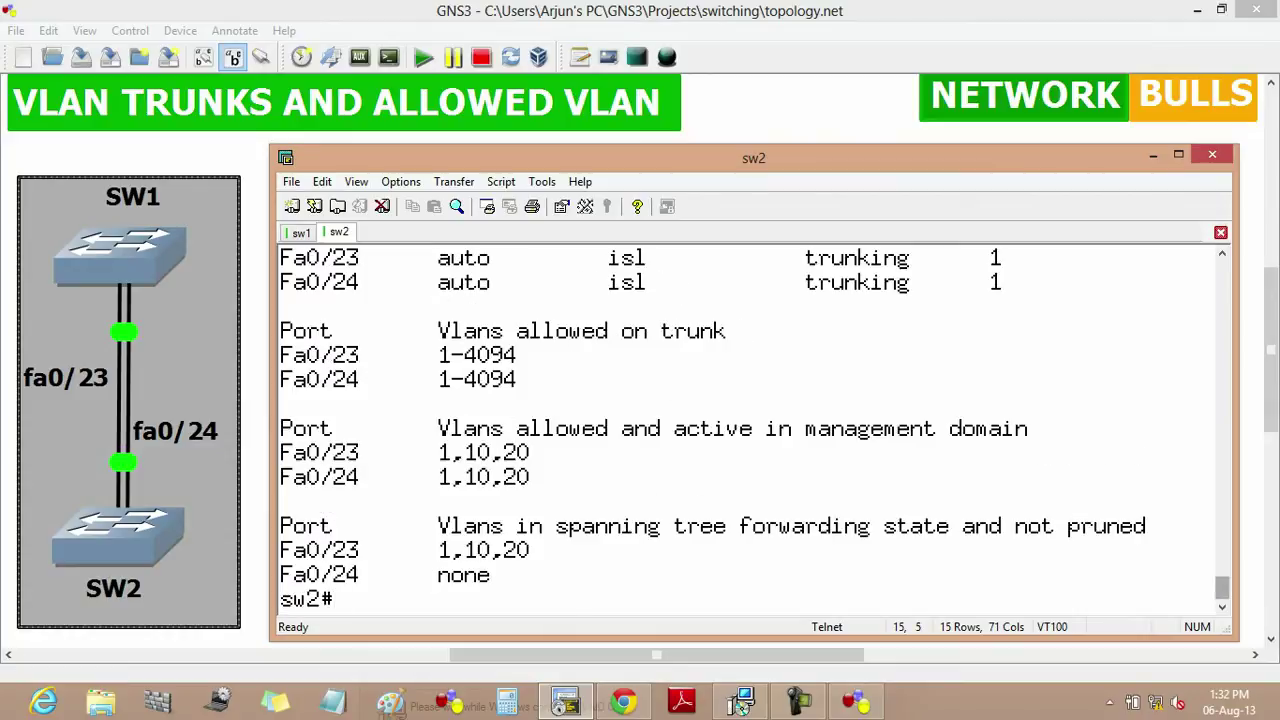
- Examine the mode, encapsulation and trunking status of Fa0/23 and Fa0/24 in sw2's trunk output
key(ctrl+Up)
key(ctrl+Up)
key(ctrl+Up)
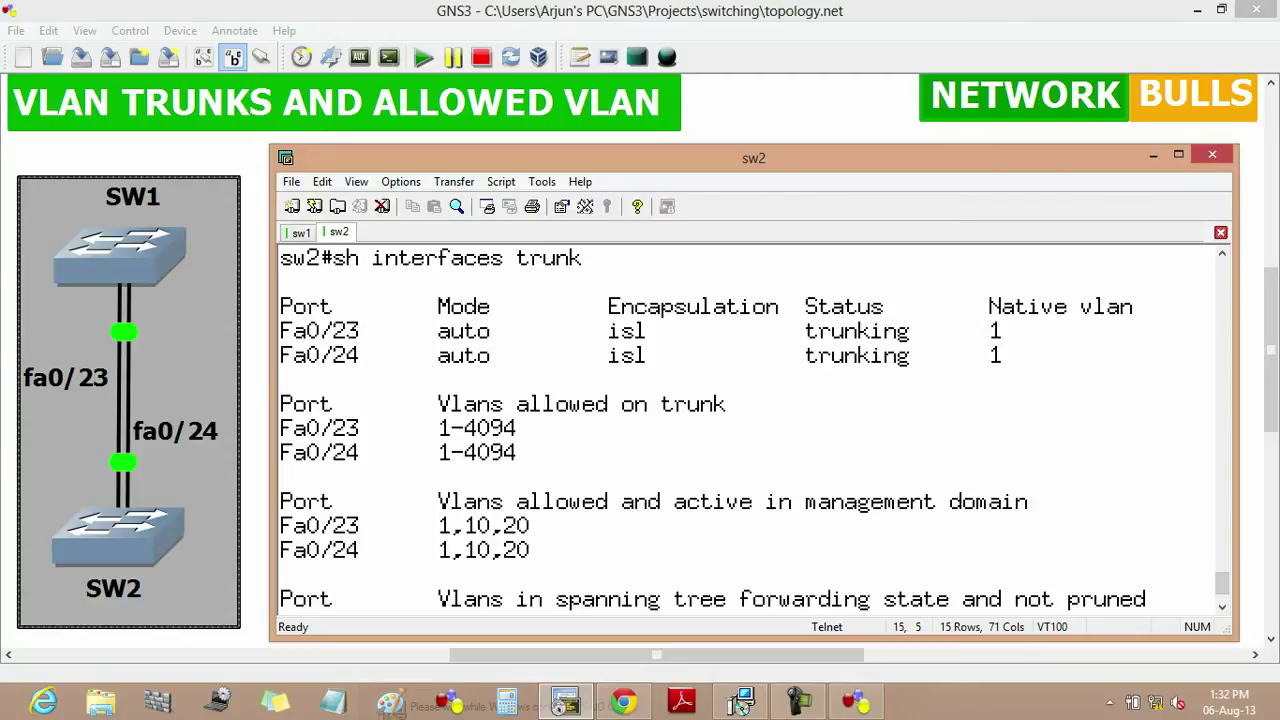
drag(1003, 355, 425, 331)
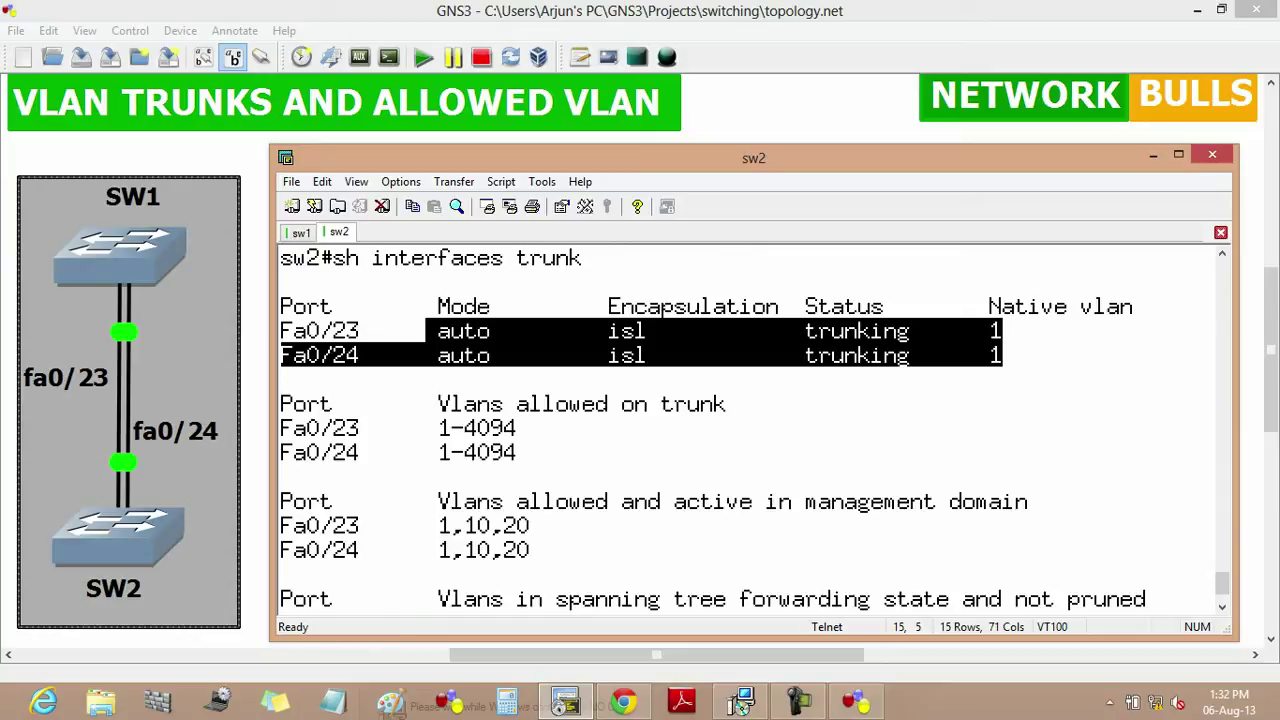
drag(1003, 355, 793, 331)
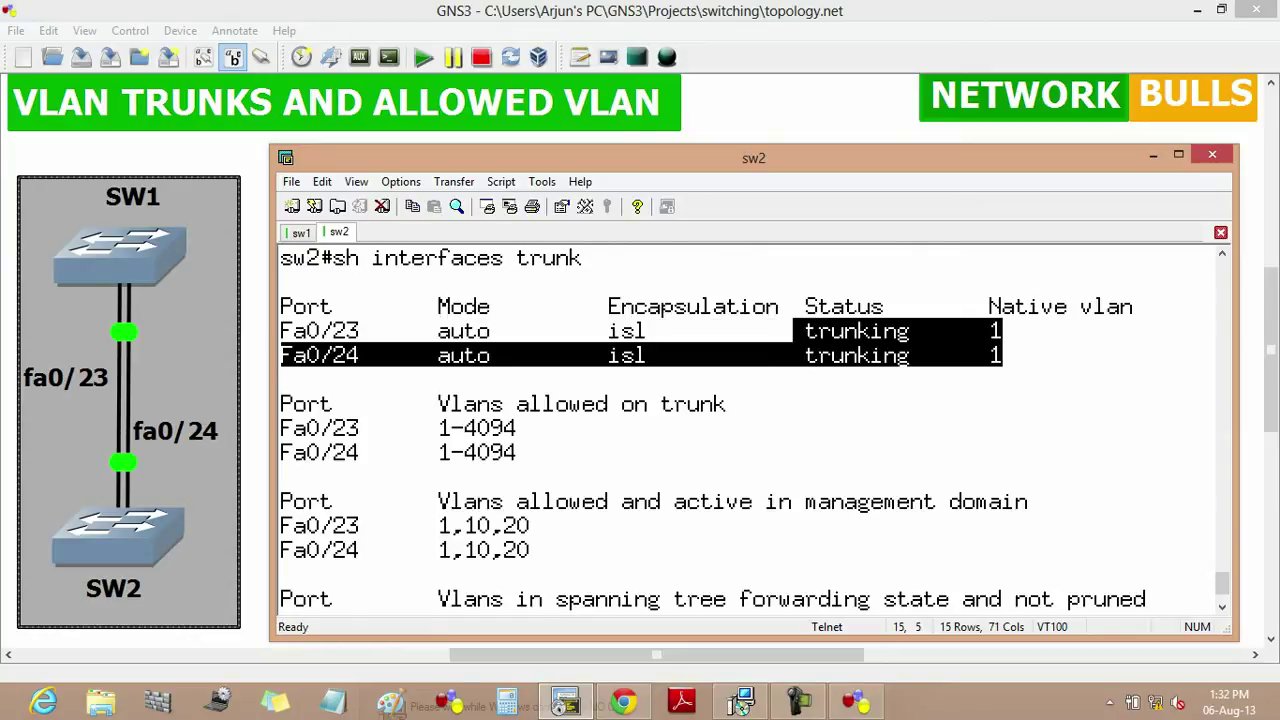
key(Escape)
- Switch to the sw1 console, show its interface trunks and examine the mode and status of Fa0/23 and Fa0/24
key(ctrl+Tab)
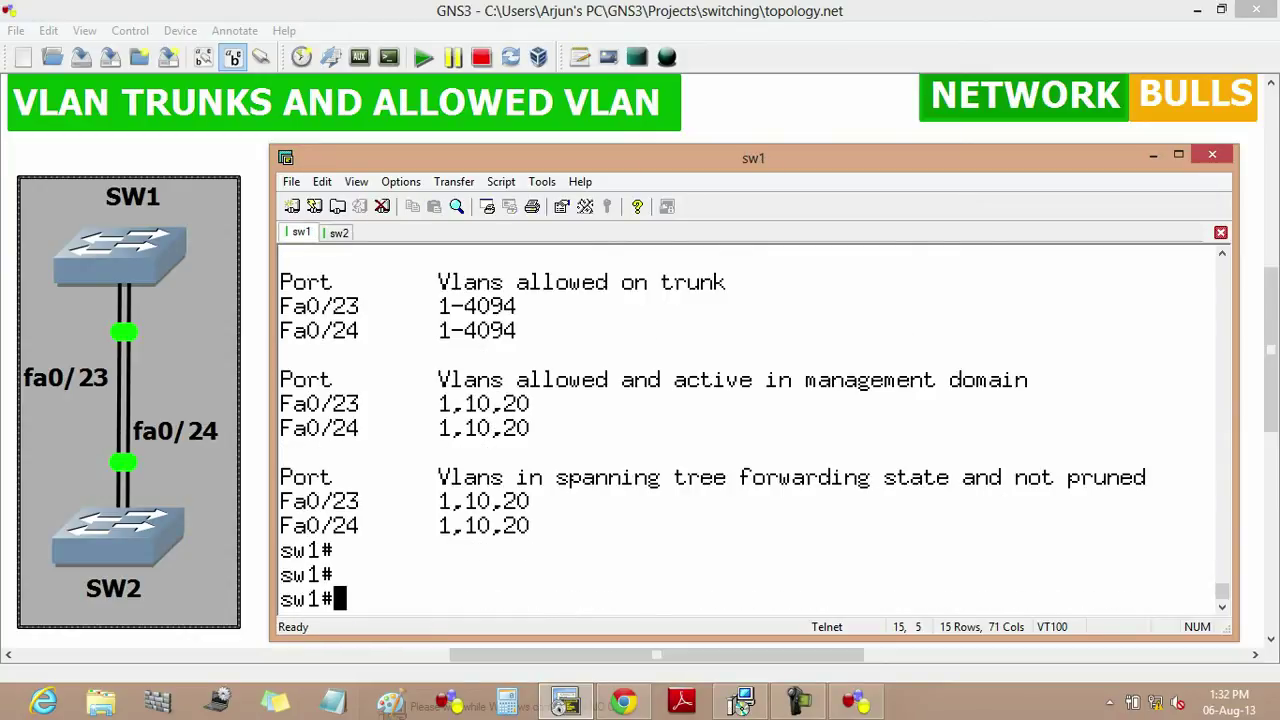
text(sh inter)
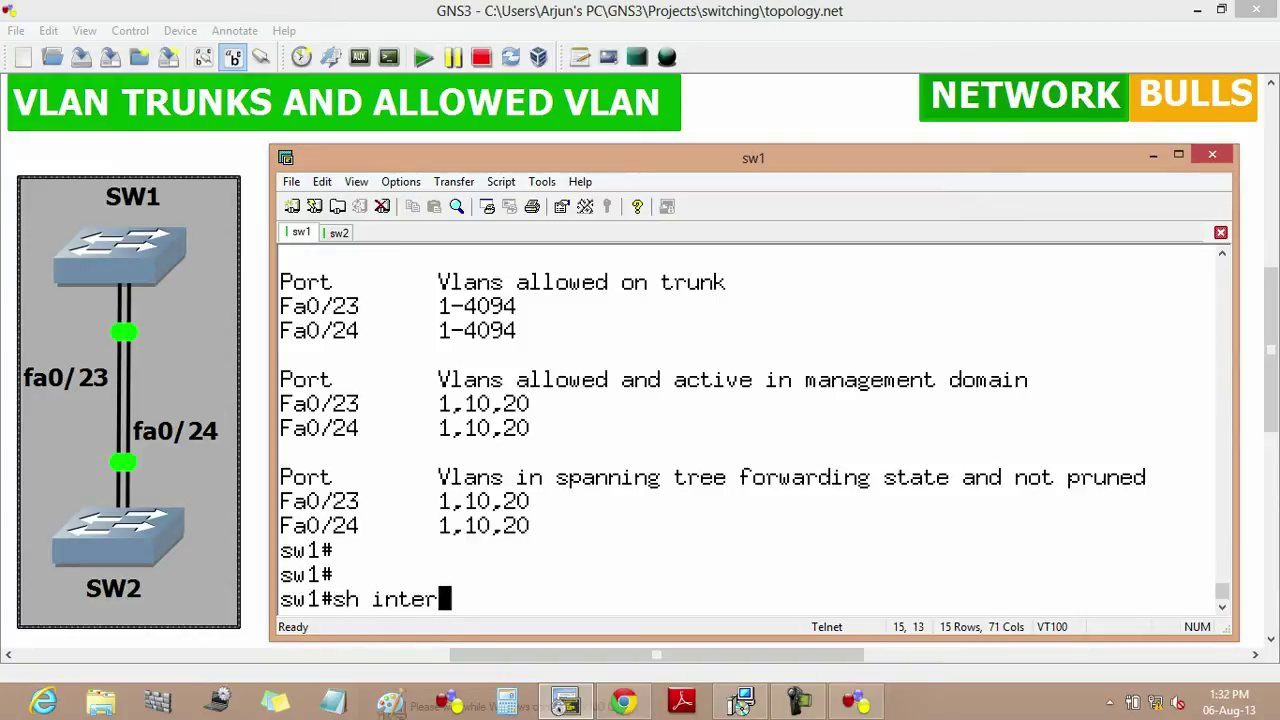
key(Tab)
text(trun)
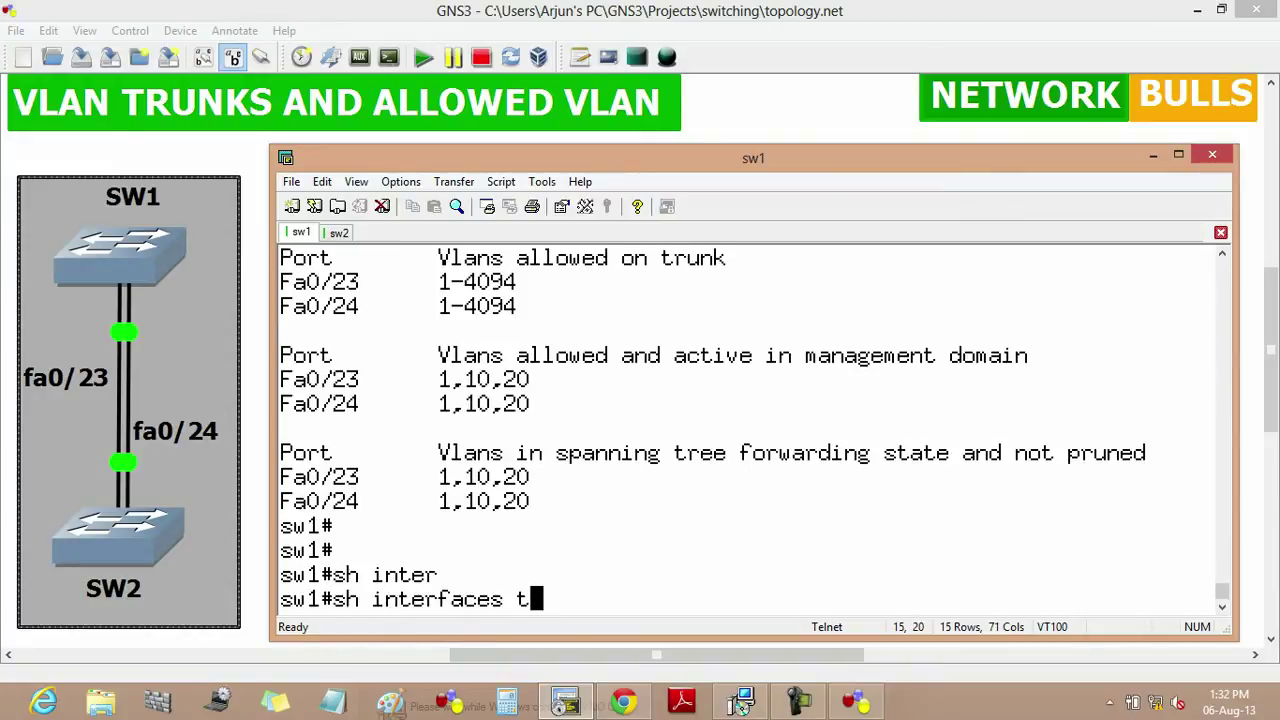
key(Tab)
key(Return)
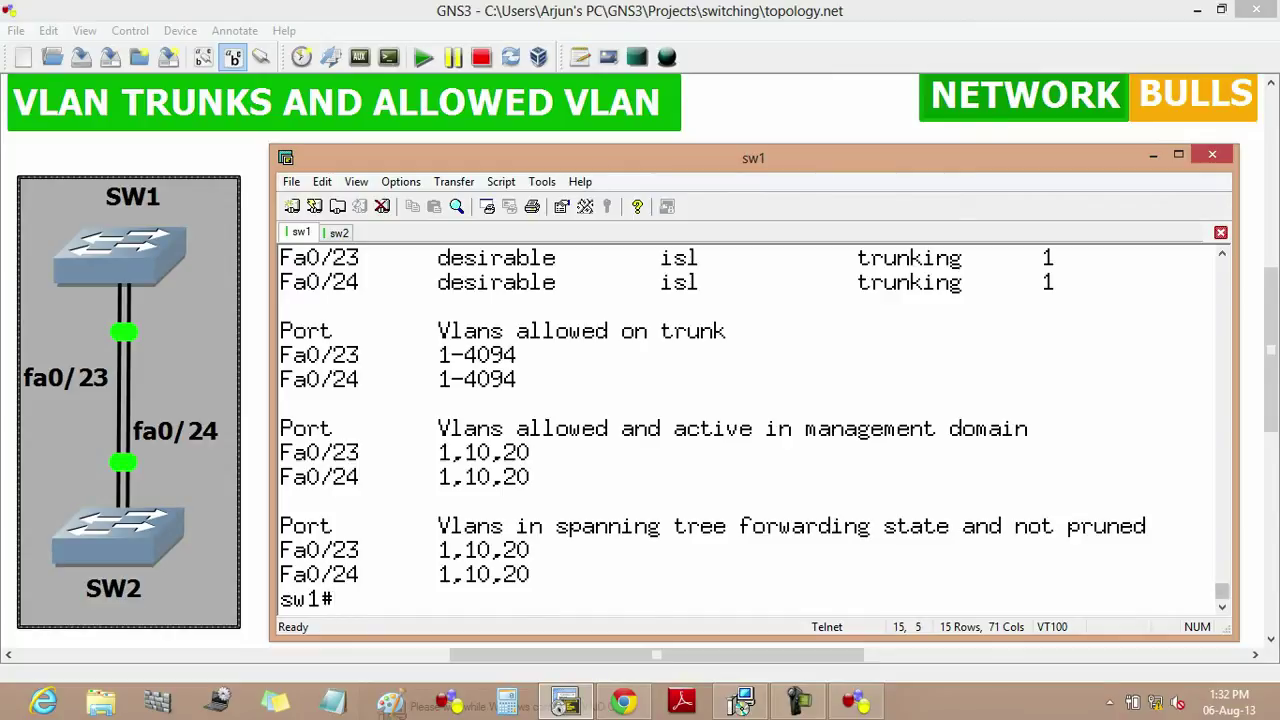
scroll(741, 703, up, 3)
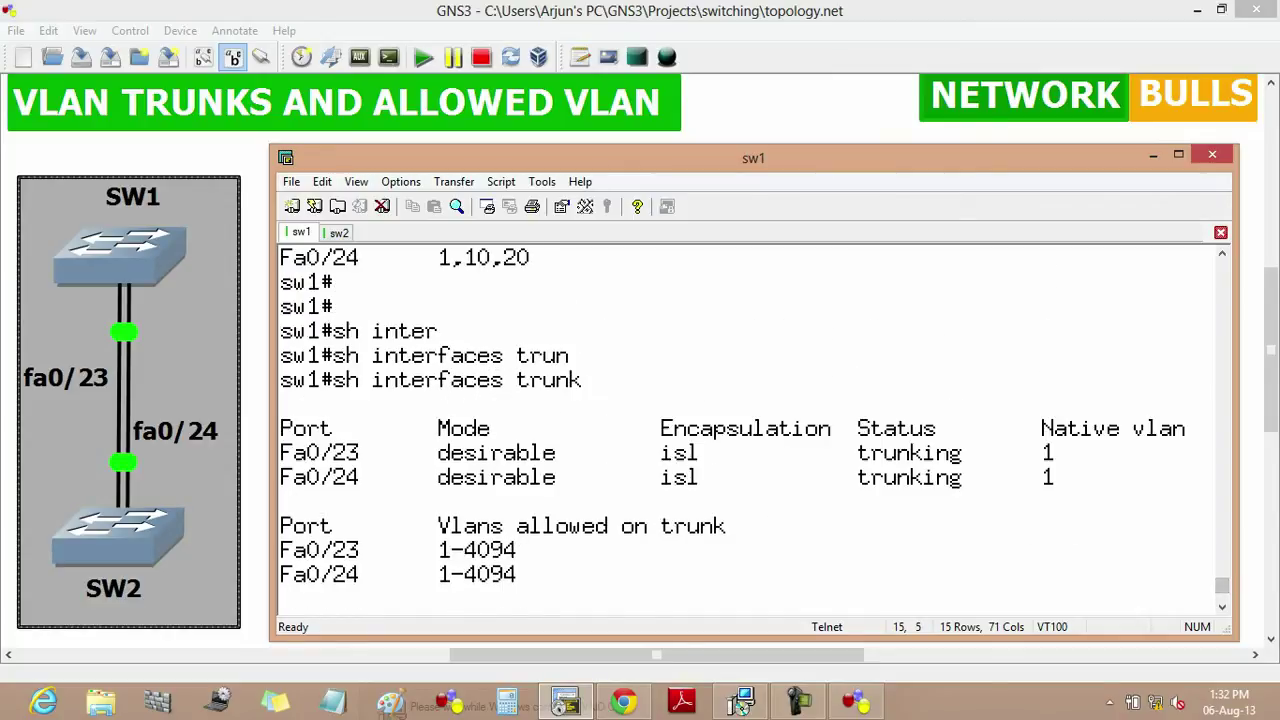
drag(1054, 478, 281, 453)
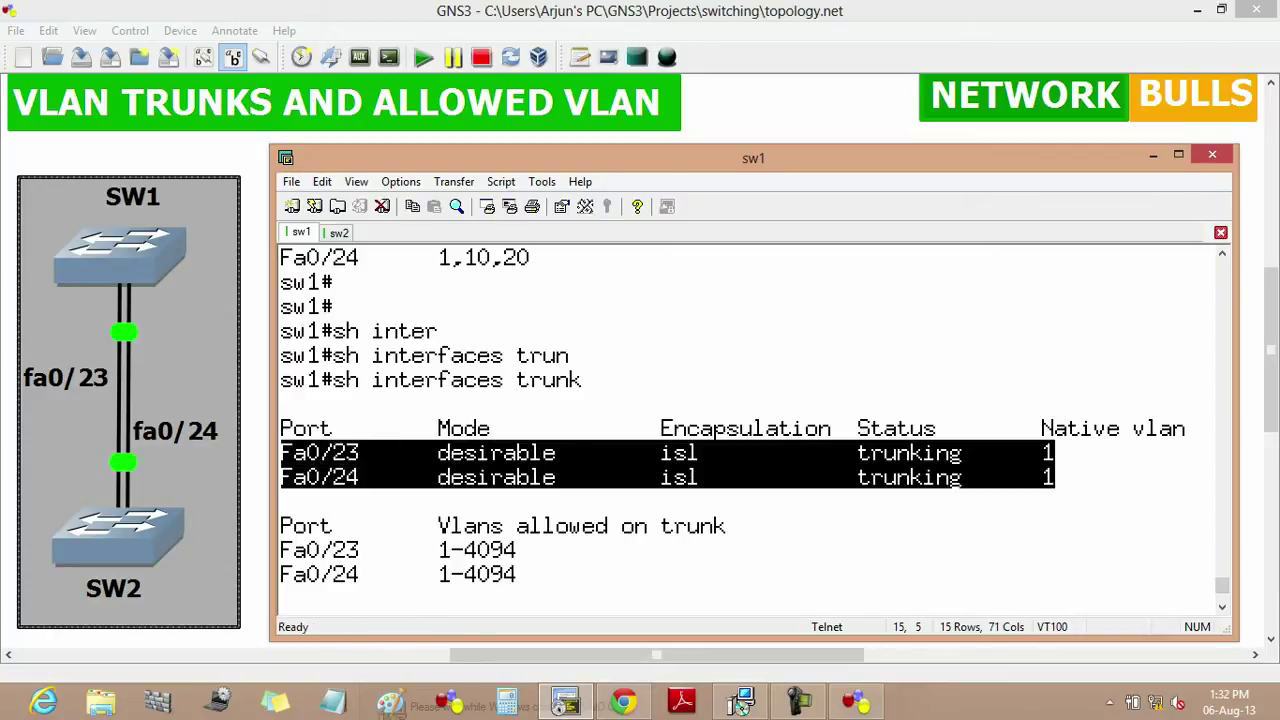
key(Escape)
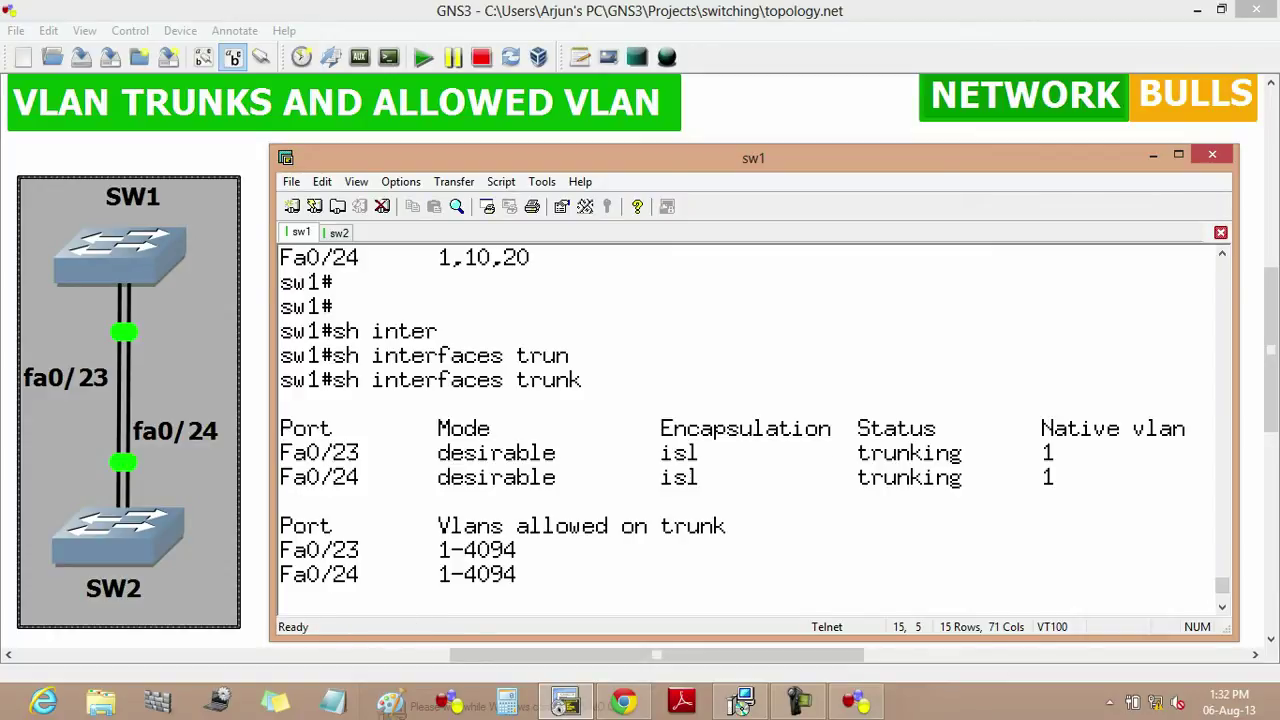
click(741, 703)
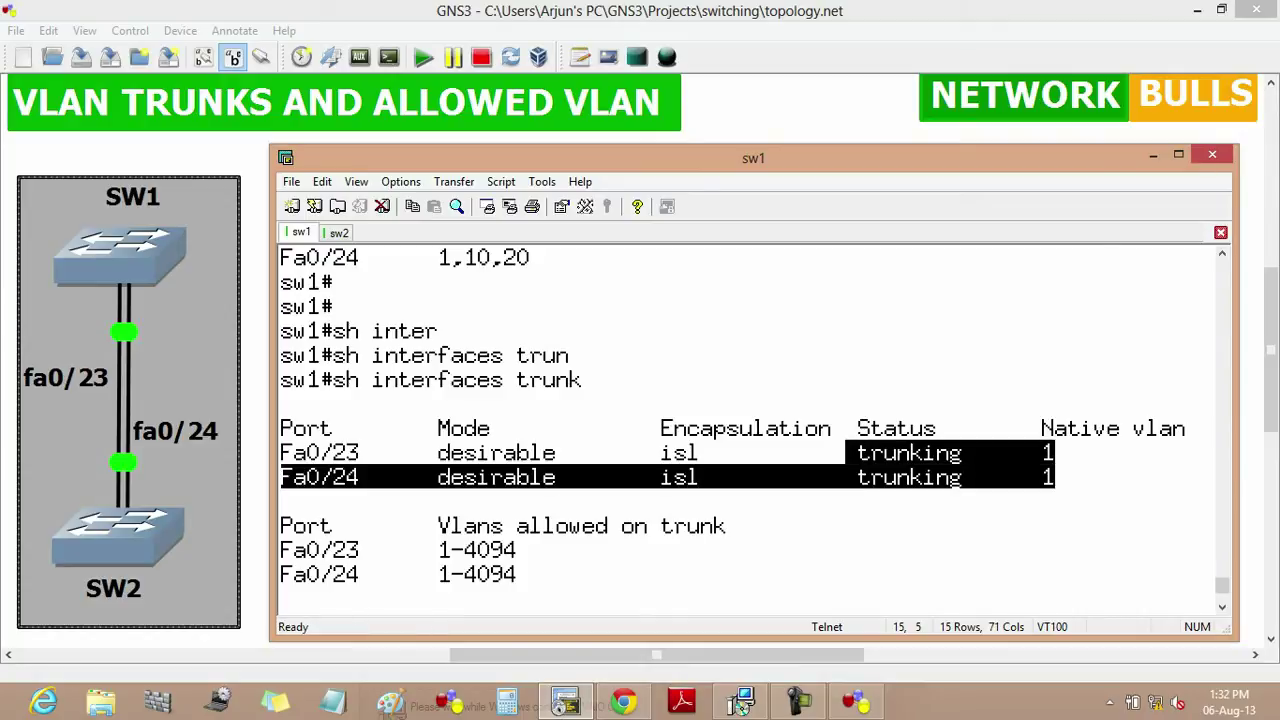
click(741, 703)
- Enter global configuration mode on sw1 and open the interface range fa0/23-24
key(Return)
key(Return)
key(Return)
key(Return)
key(Return)
text(conf t)
key(Return)
text(int ra)
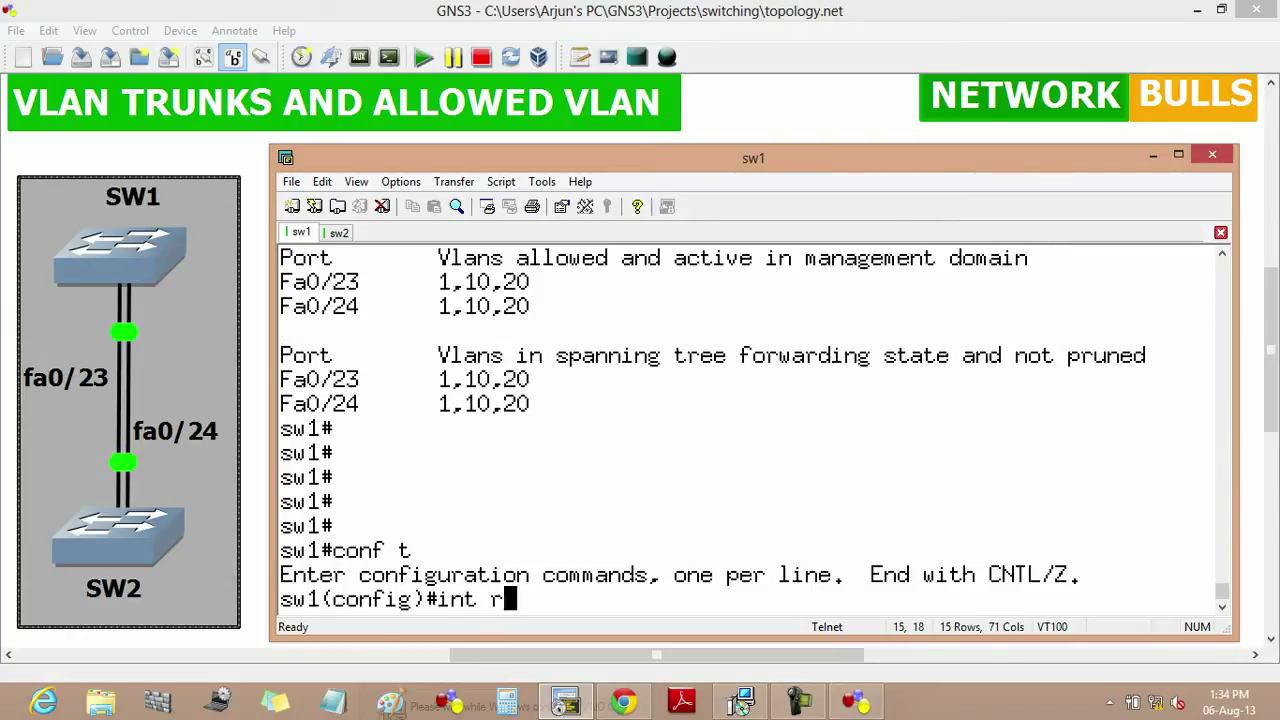
key(Tab)
text(fa0/)
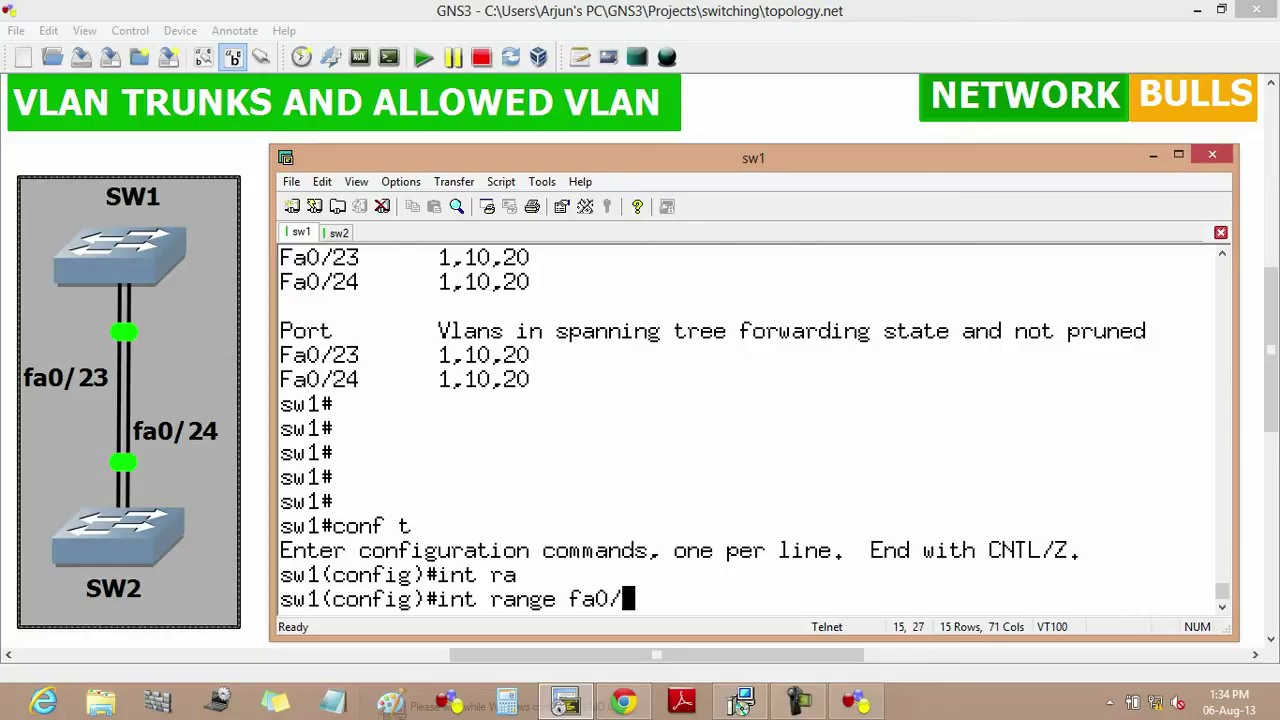
text(23-24)
key(Return)
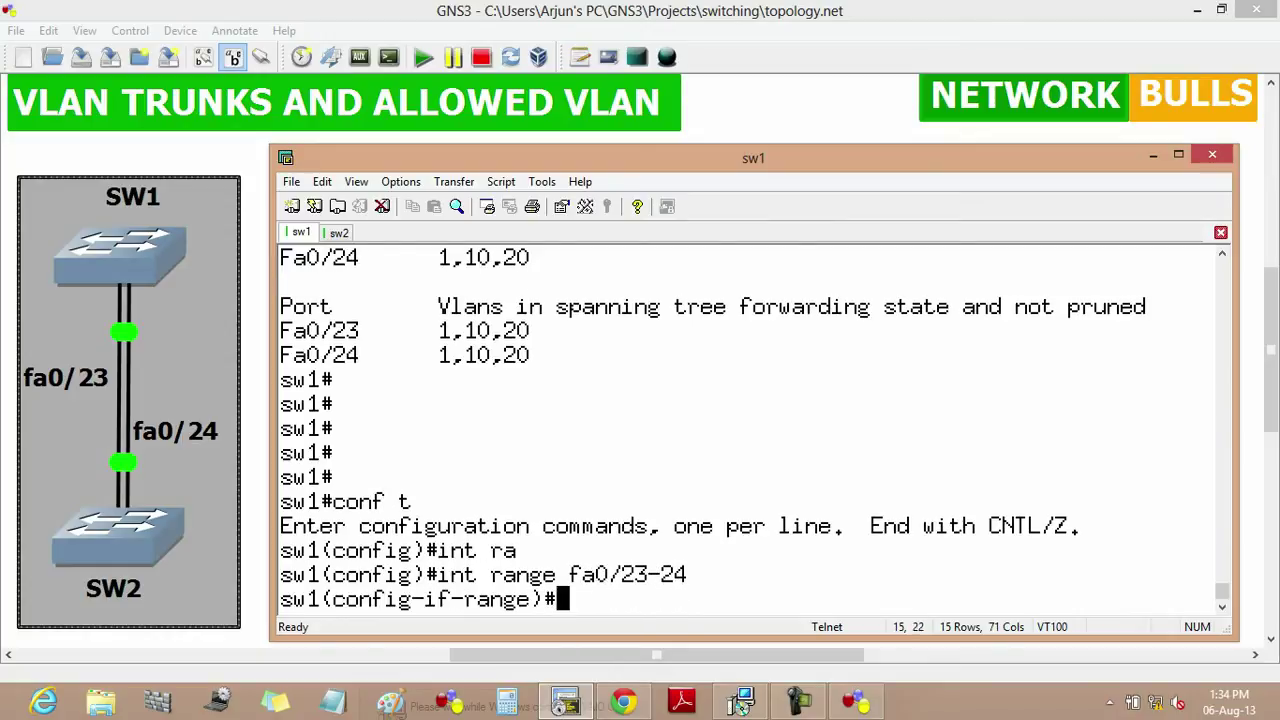
- Set the switchport mode to trunk on sw1's fa0/23-24 interface range
text(swi)
key(Tab)
text(mo)
key(Tab)
text(trun)
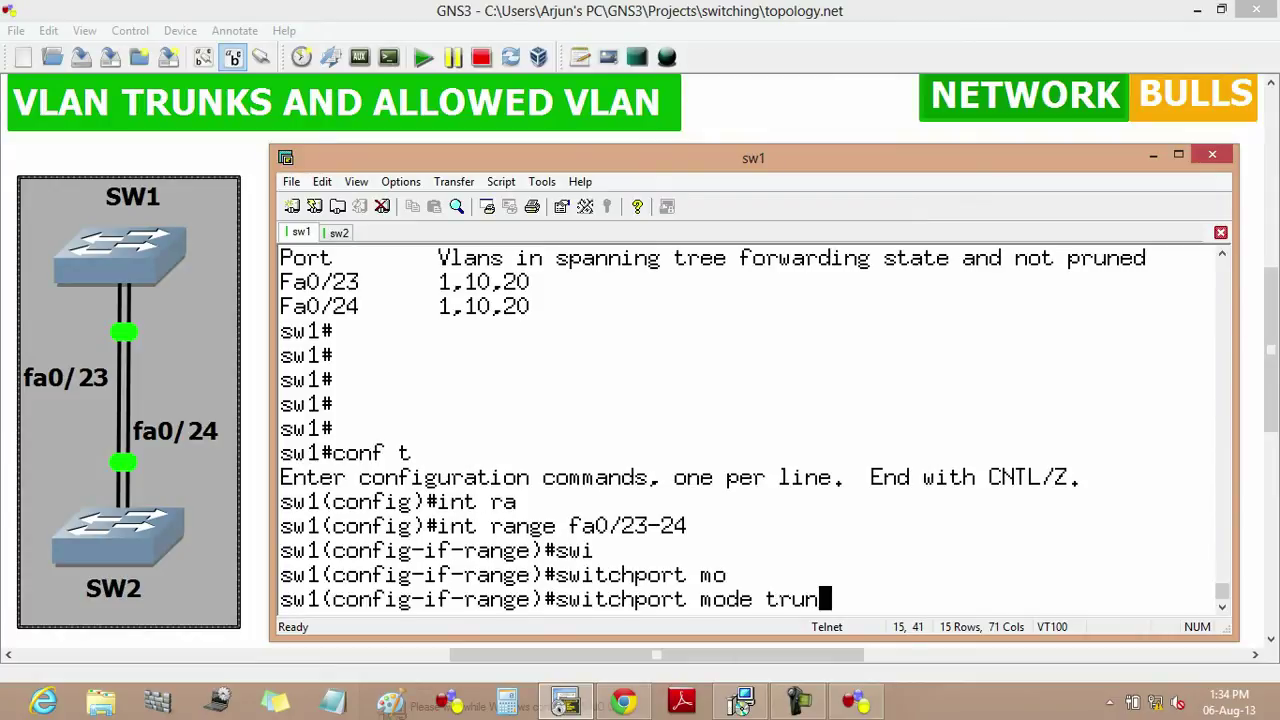
key(Tab)
key(Return)
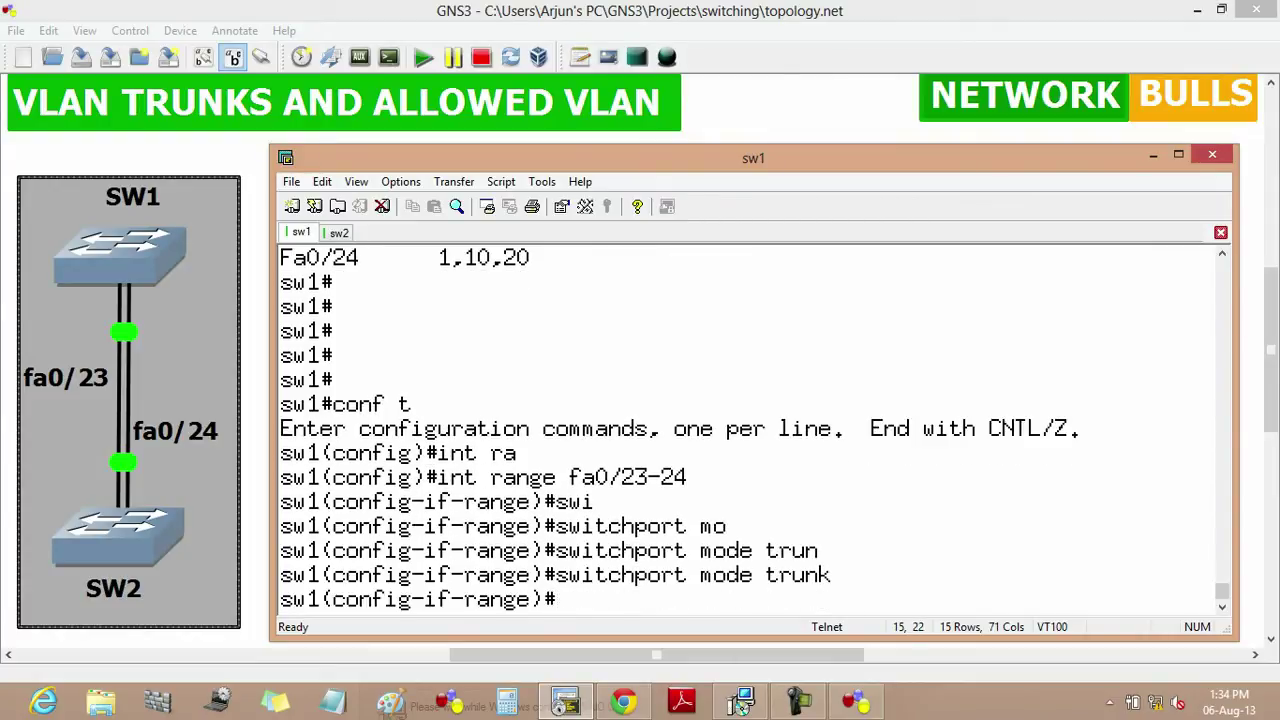
- Switch to the sw2 console and enter global configuration mode
key(ctrl+Tab)
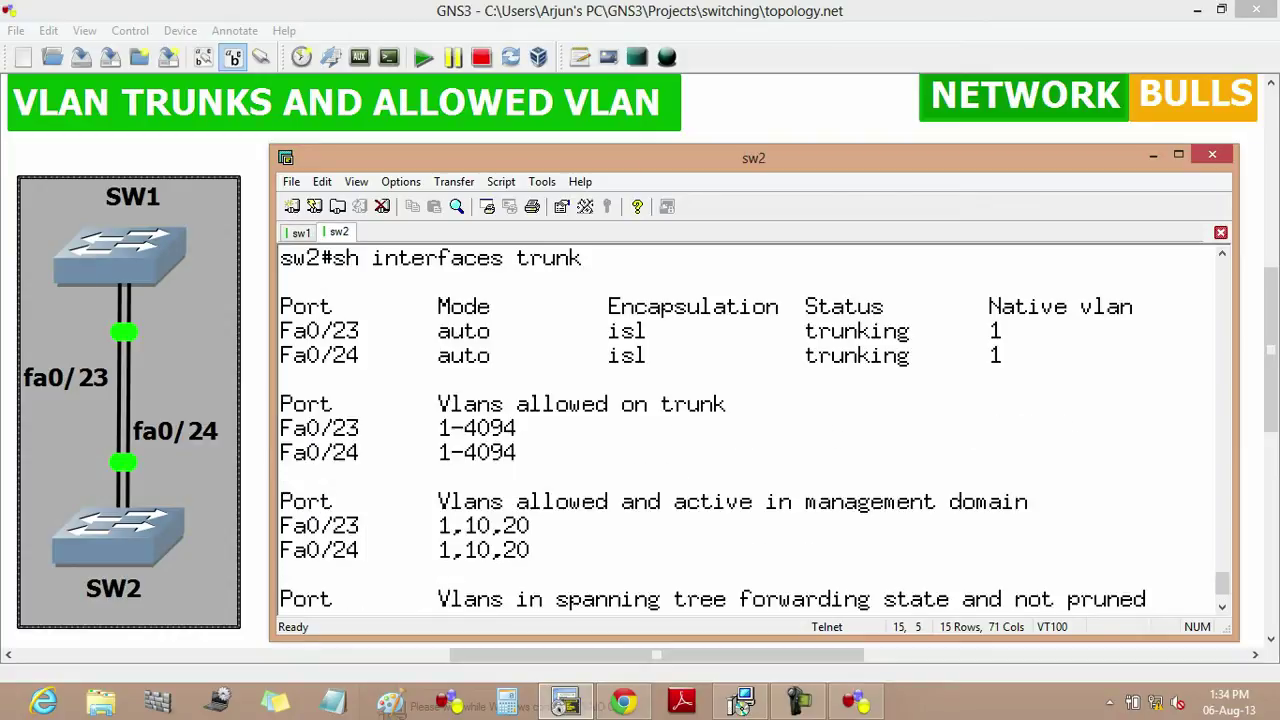
key(Return)
key(Return)
key(Return)
key(Return)
text(co)
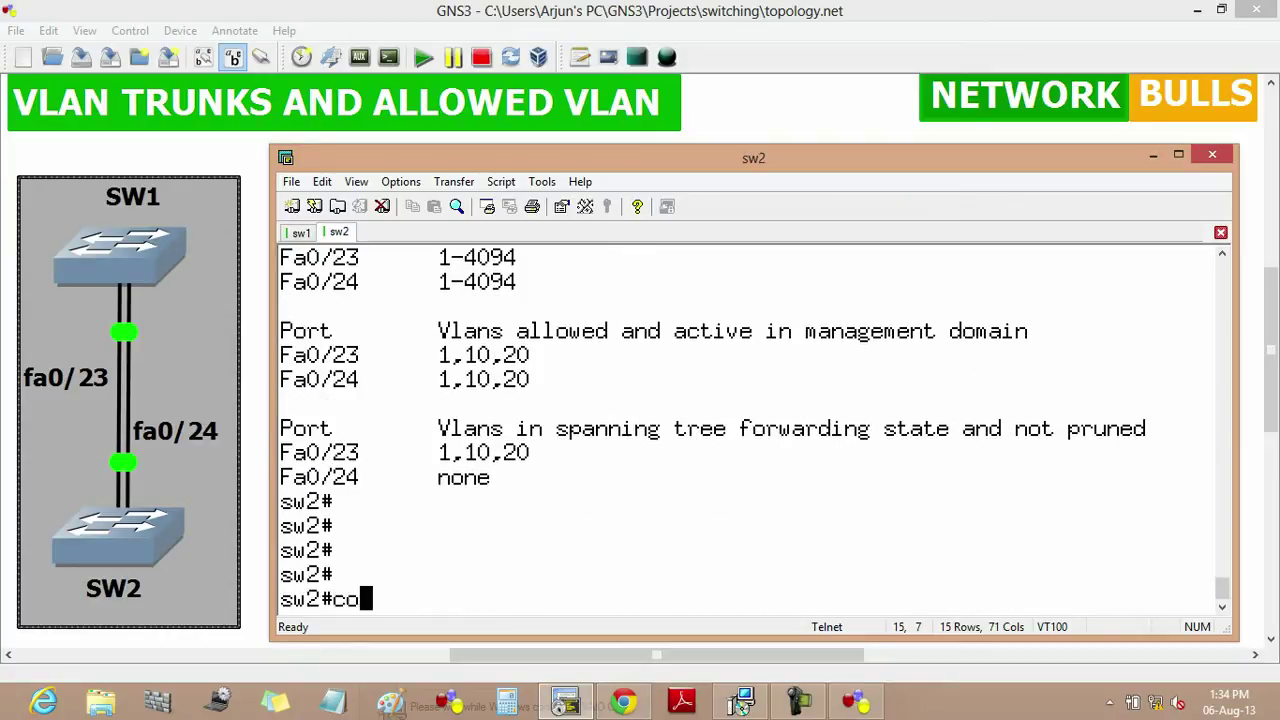
text(nf t)
key(Return)
- Open the interface range fa0/23-24 for configuration on sw2
text(int)
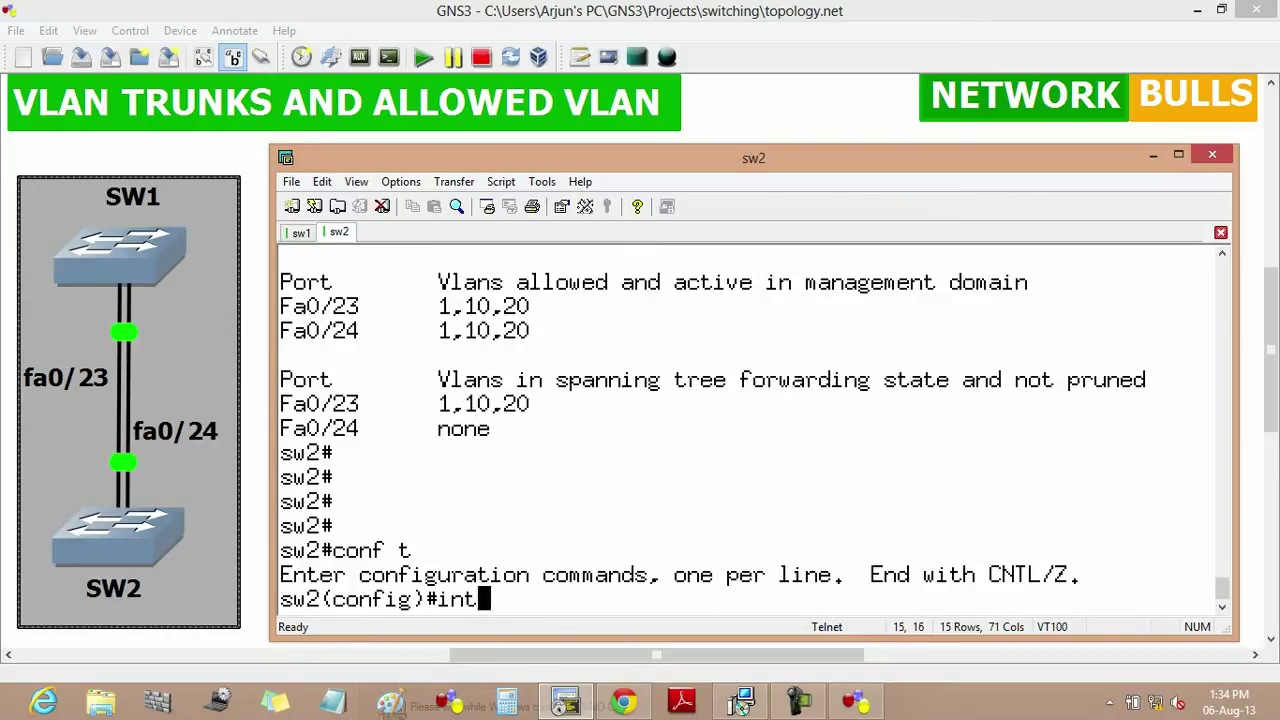
text( ra)
key(Tab)
text(fa0)
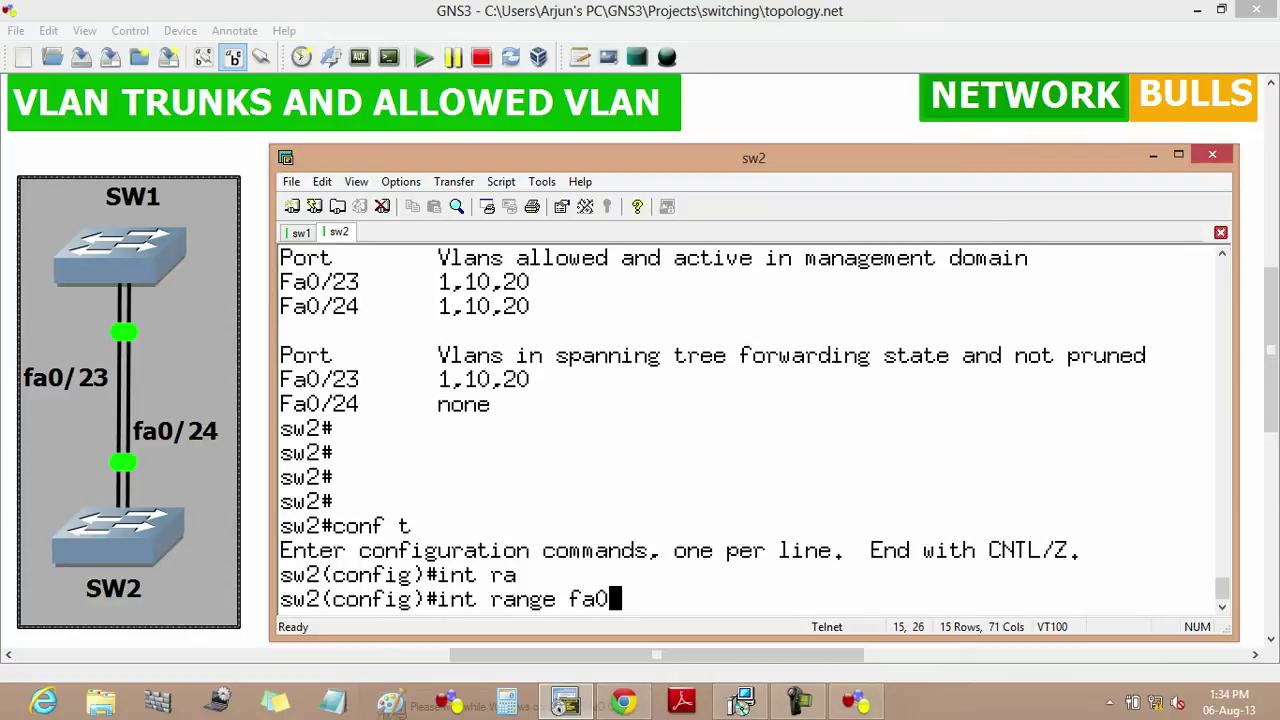
text(/23-24)
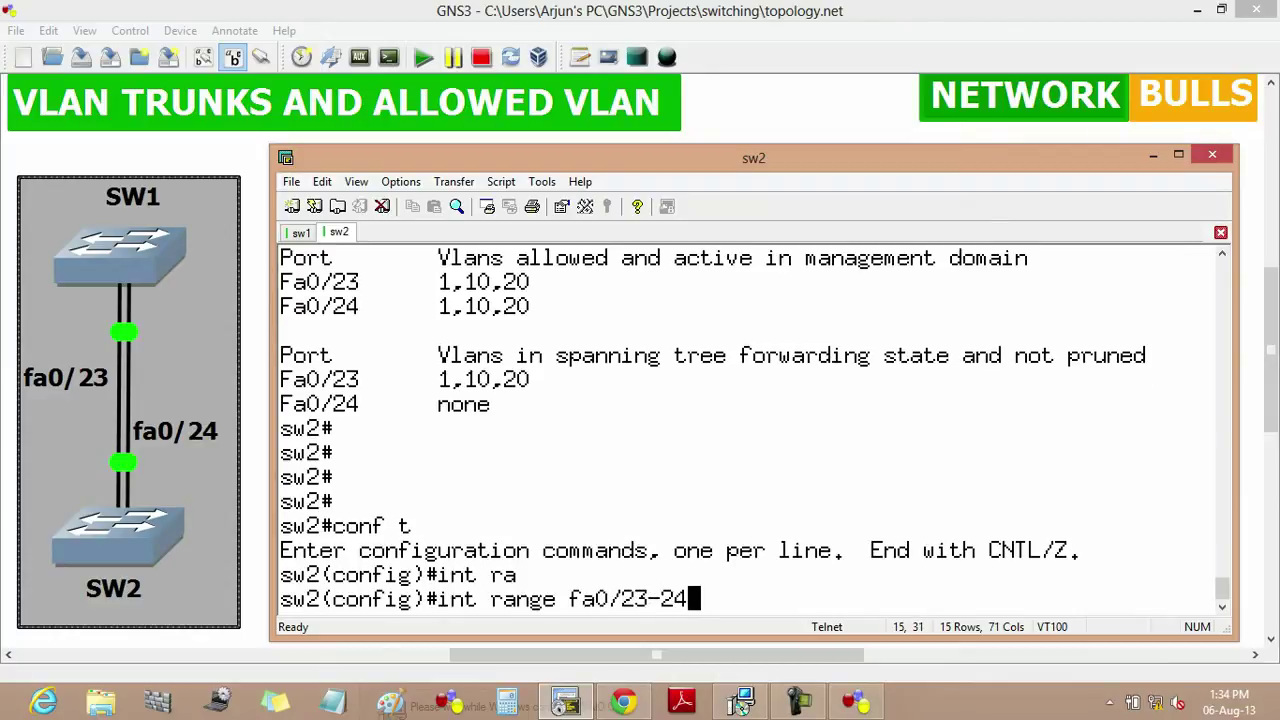
key(Return)
- Set the switchport mode to trunk on sw2's fa0/23-24 interface range
text(swit)
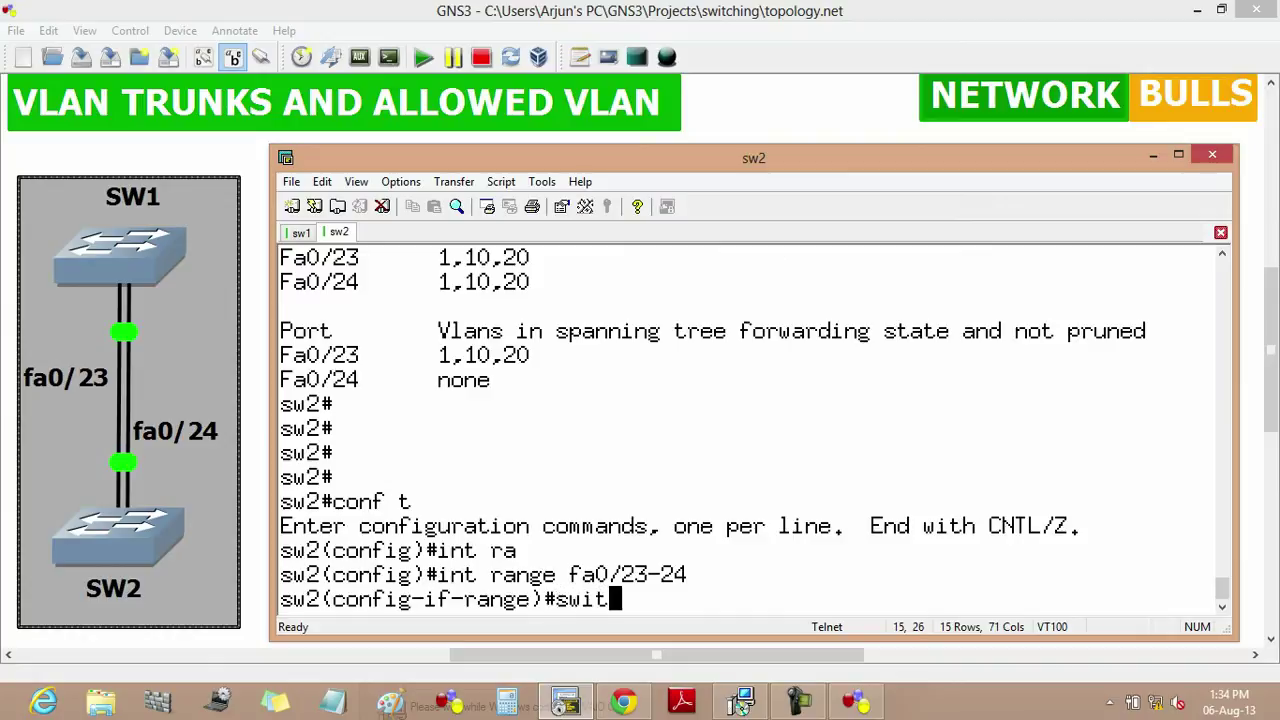
key(Tab)
text(mo)
key(Tab)
text(trun)
key(Tab)
key(Return)
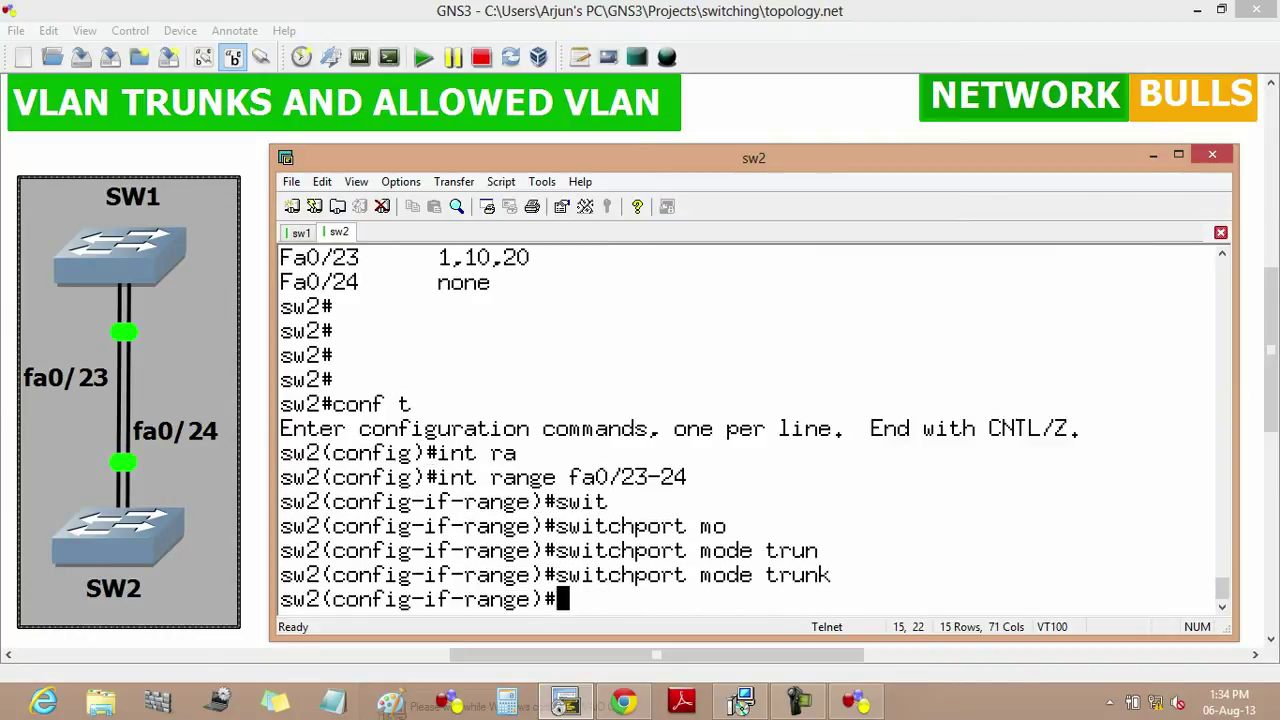
- Leave configuration mode on sw2, show its interface trunks and examine the mode, encapsulation and status of Fa0/23 and Fa0/24
key(ctrl+z)
text(s)
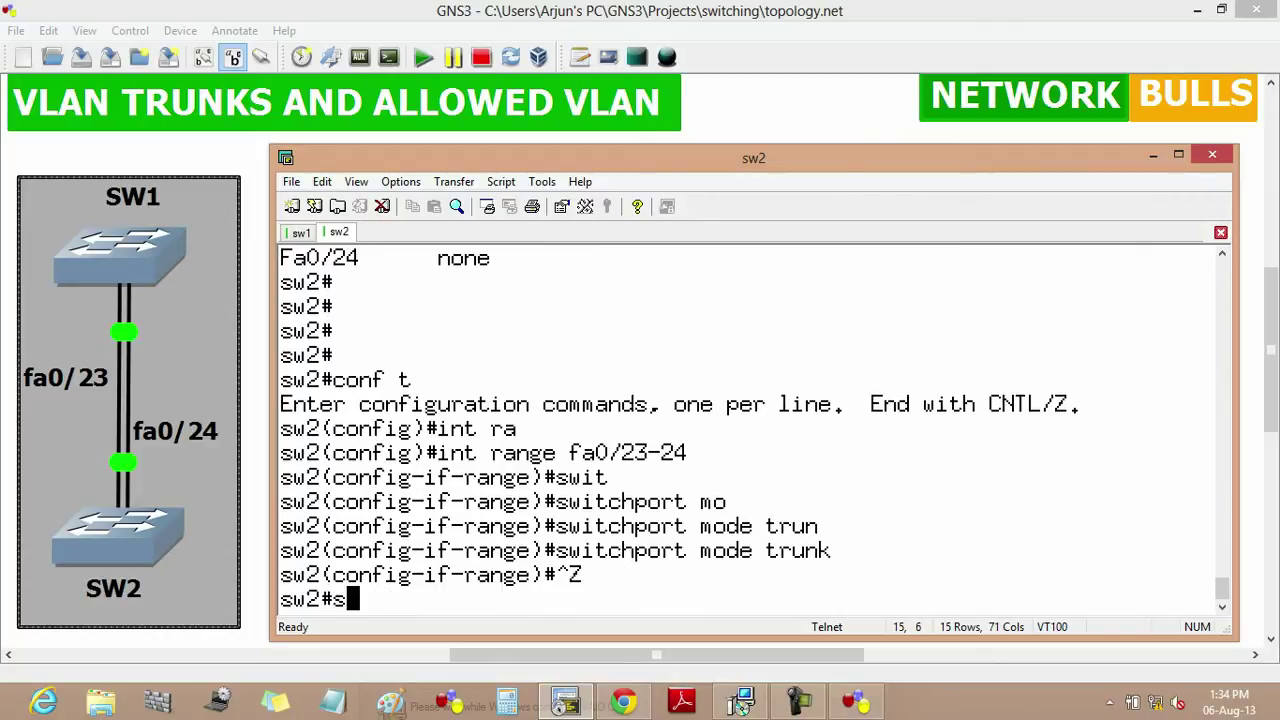
text(h interfaces trun)
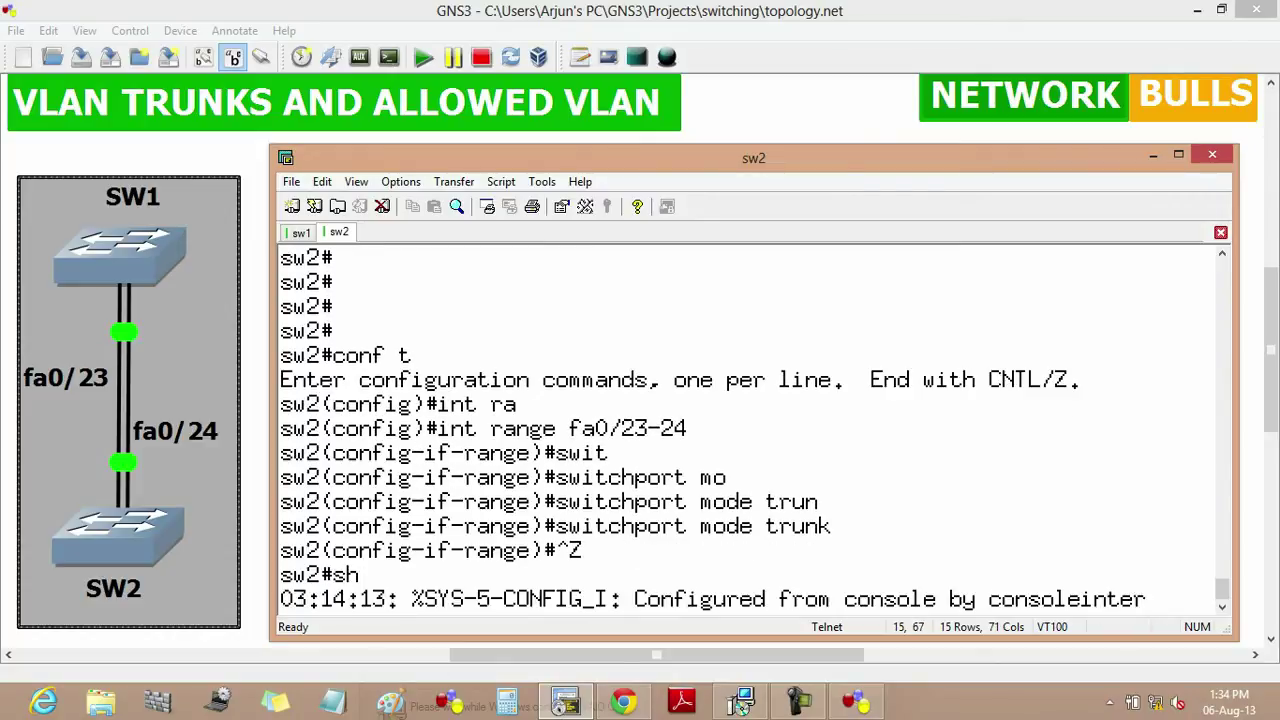
key(Tab)
text(trun)
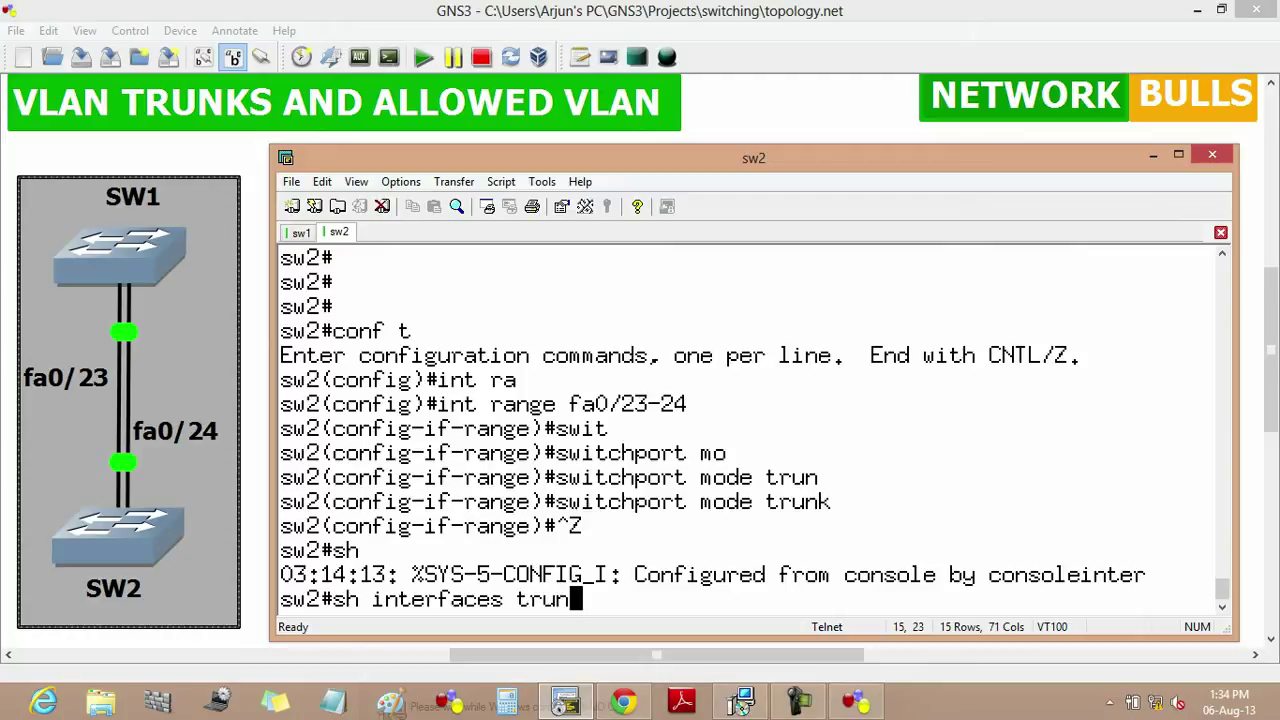
key(Tab)
key(Return)
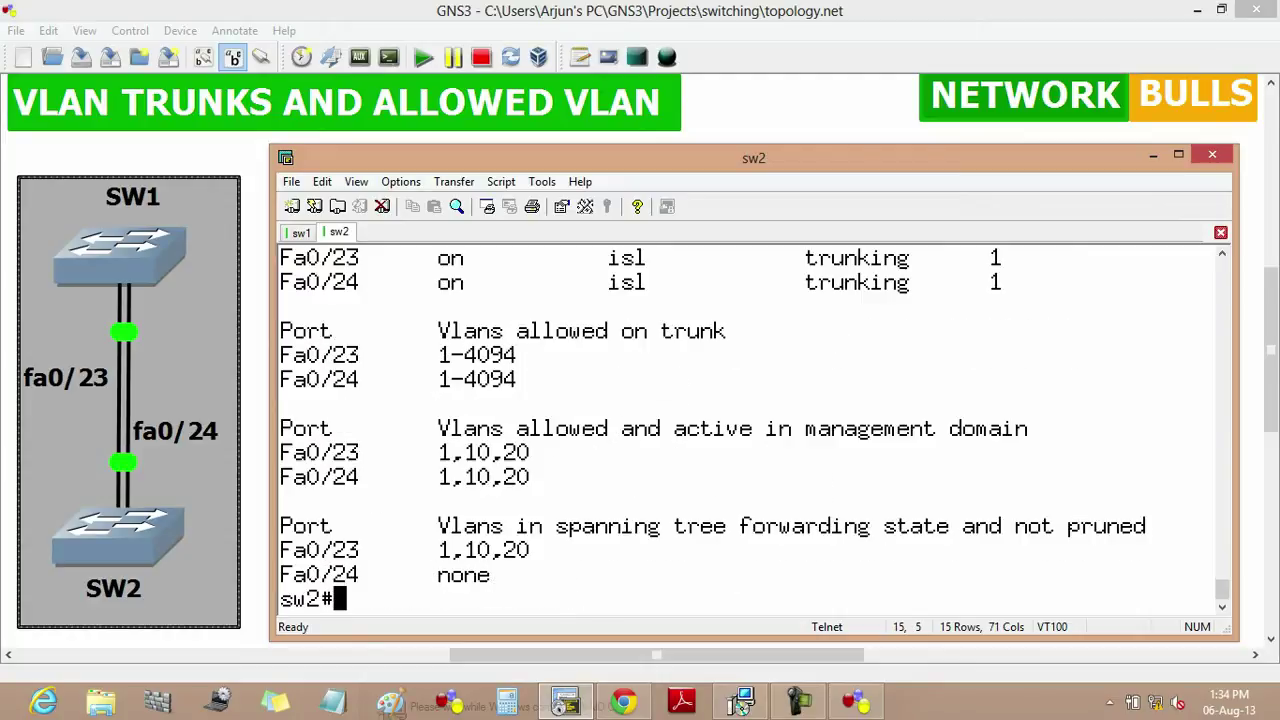
scroll(740, 705, up, 3)
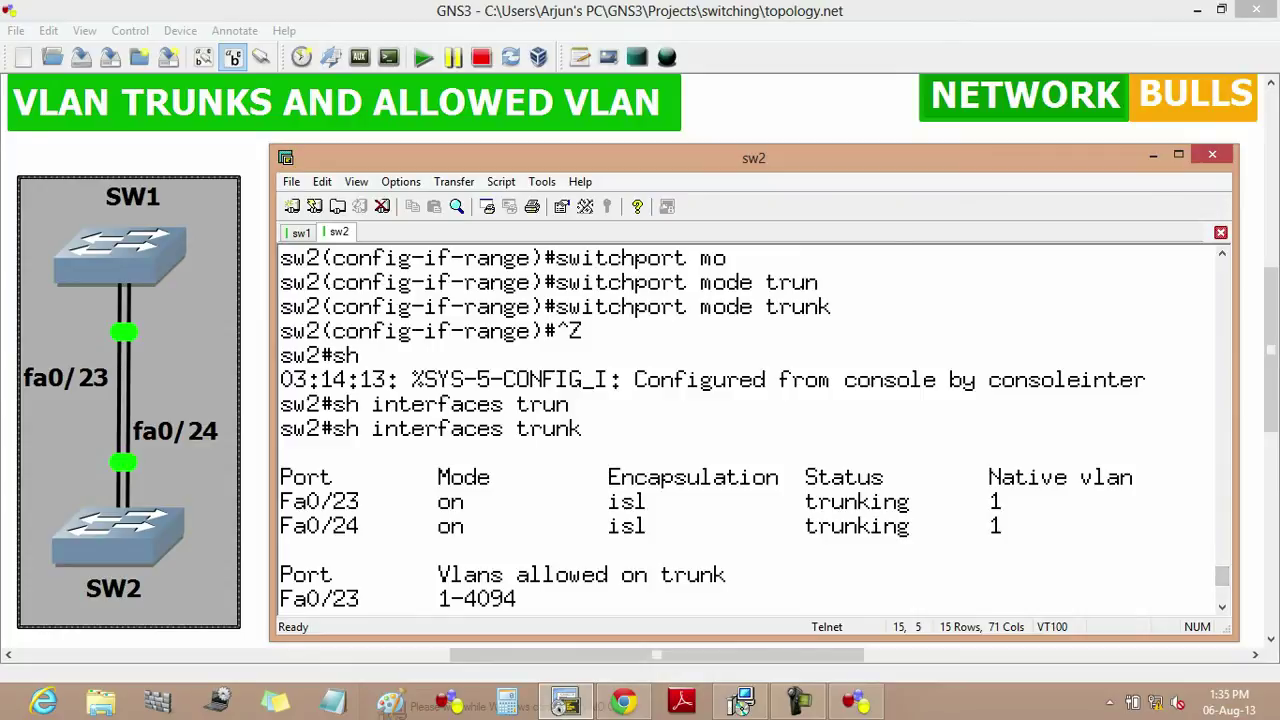
drag(1004, 526, 428, 501)
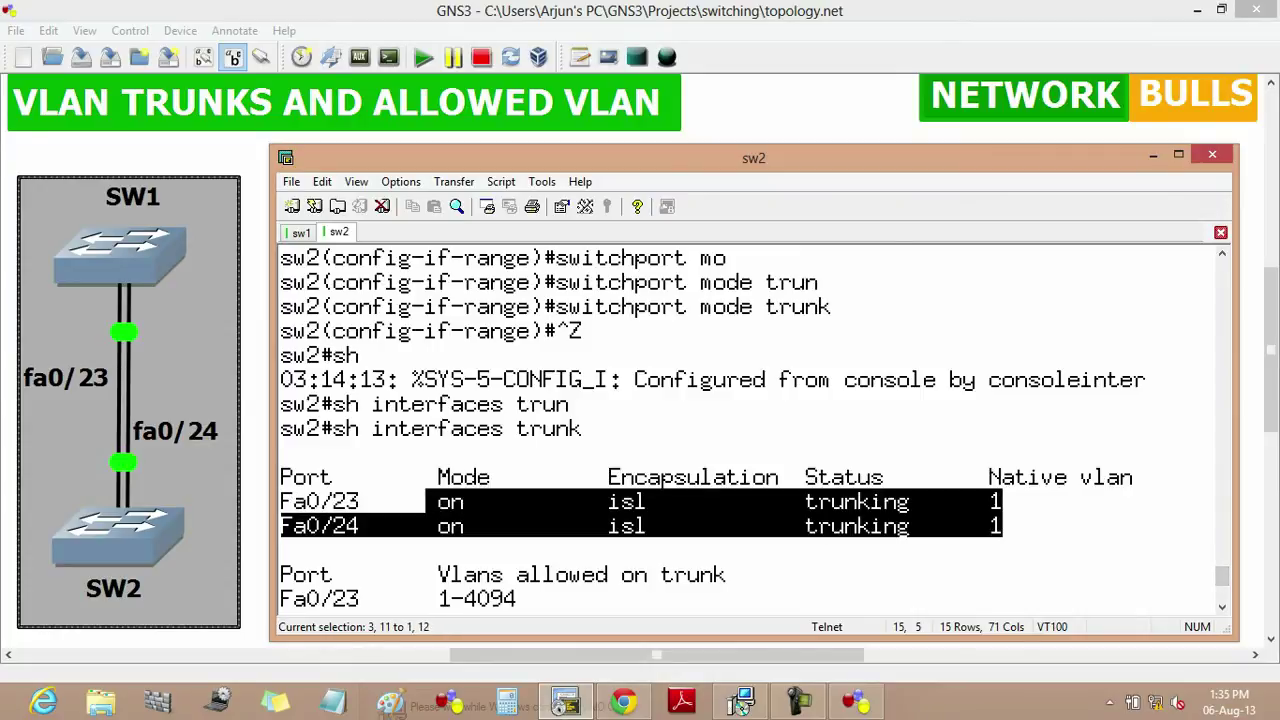
drag(800, 526, 792, 501)
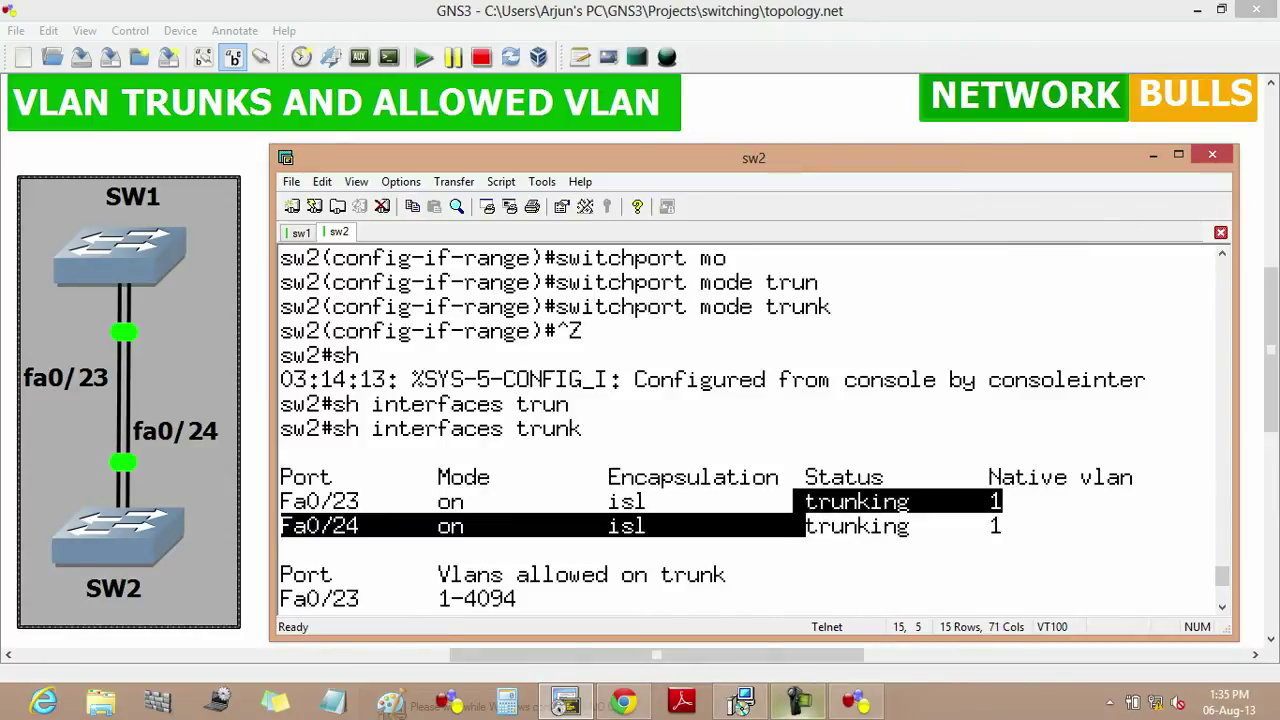
click(798, 702)
key(F9)
key(Escape)
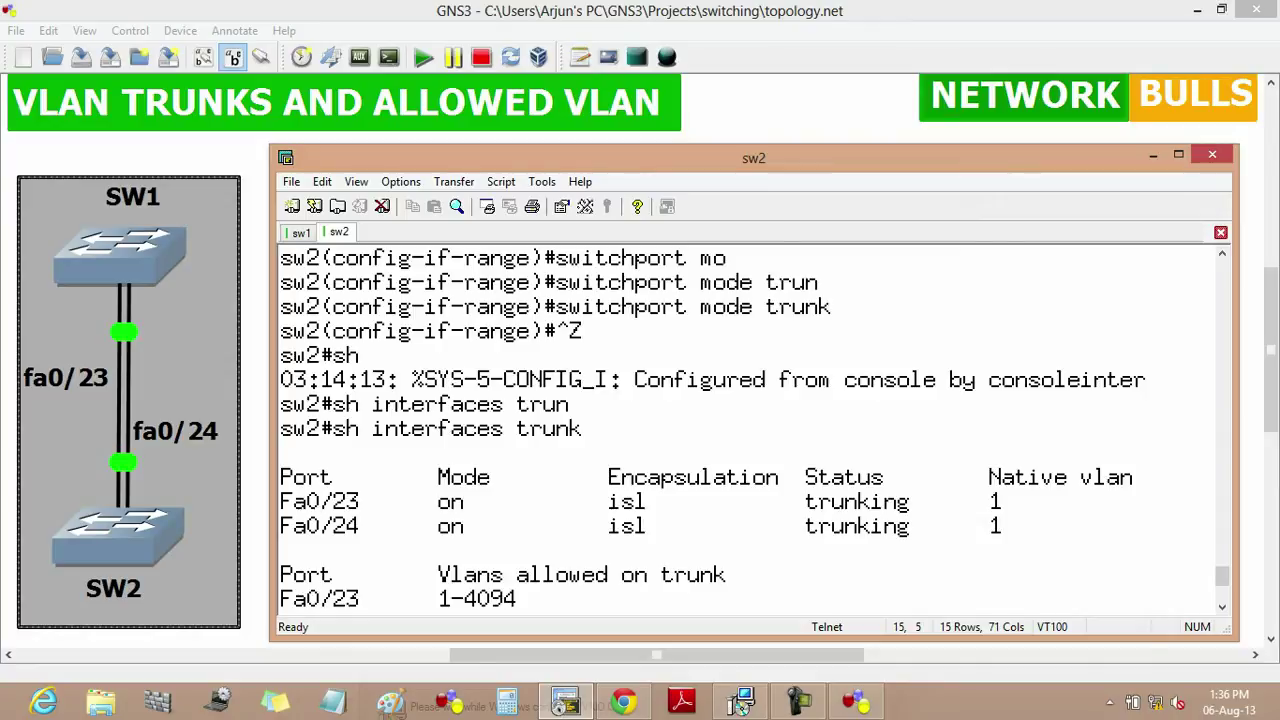
- Enter global configuration mode on sw2 and try to create VLAN 2
key(Return)
key(Return)
key(Return)
key(Return)
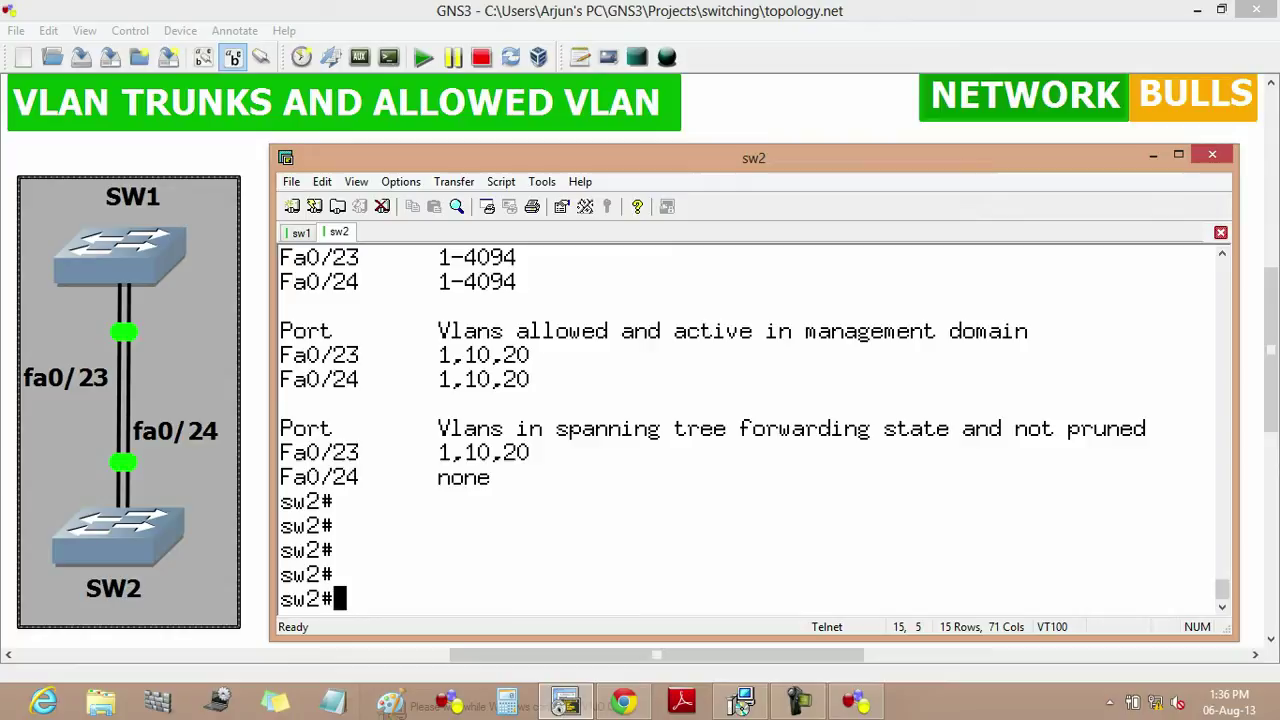
text(con)
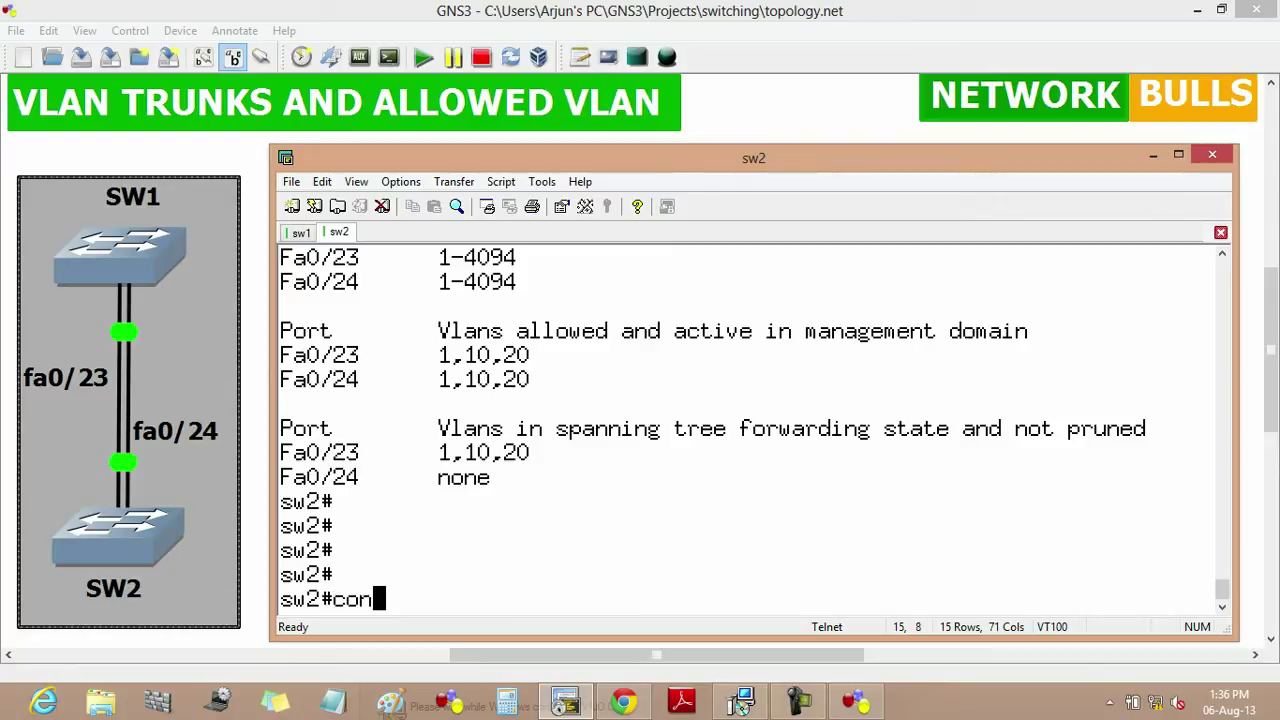
text(f t)
key(Return)
text(vlan 2)
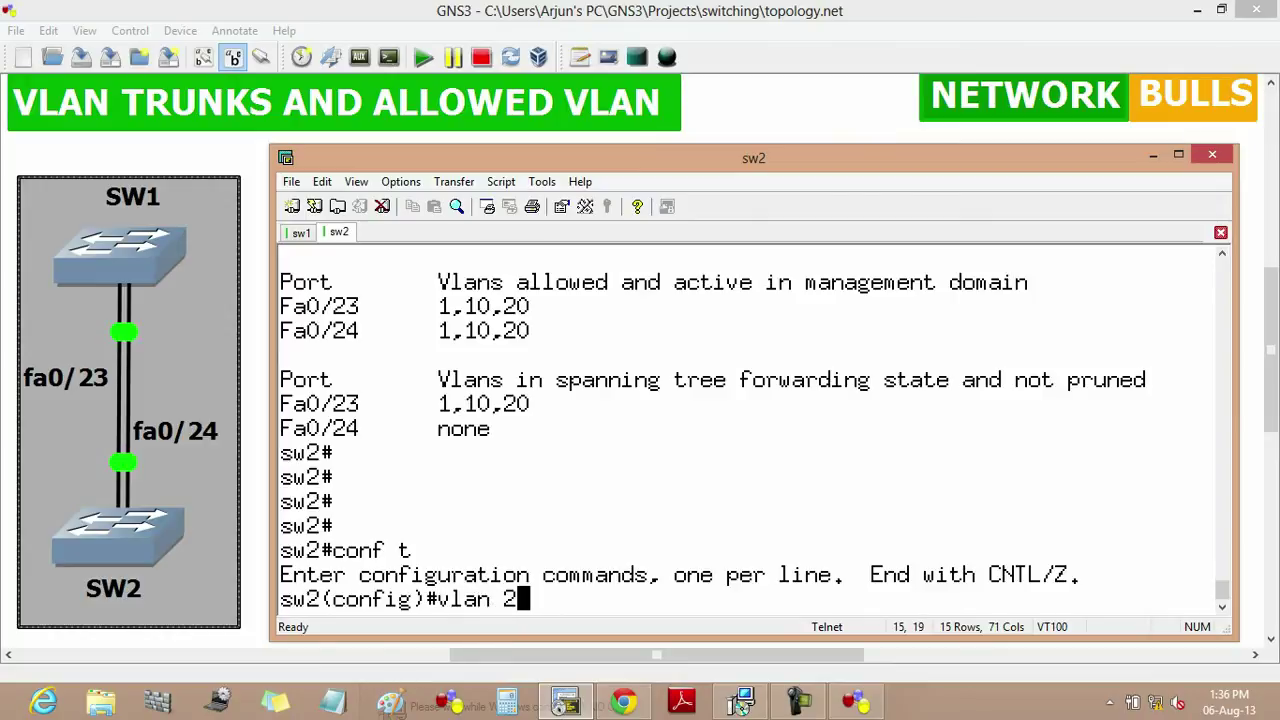
key(Return)
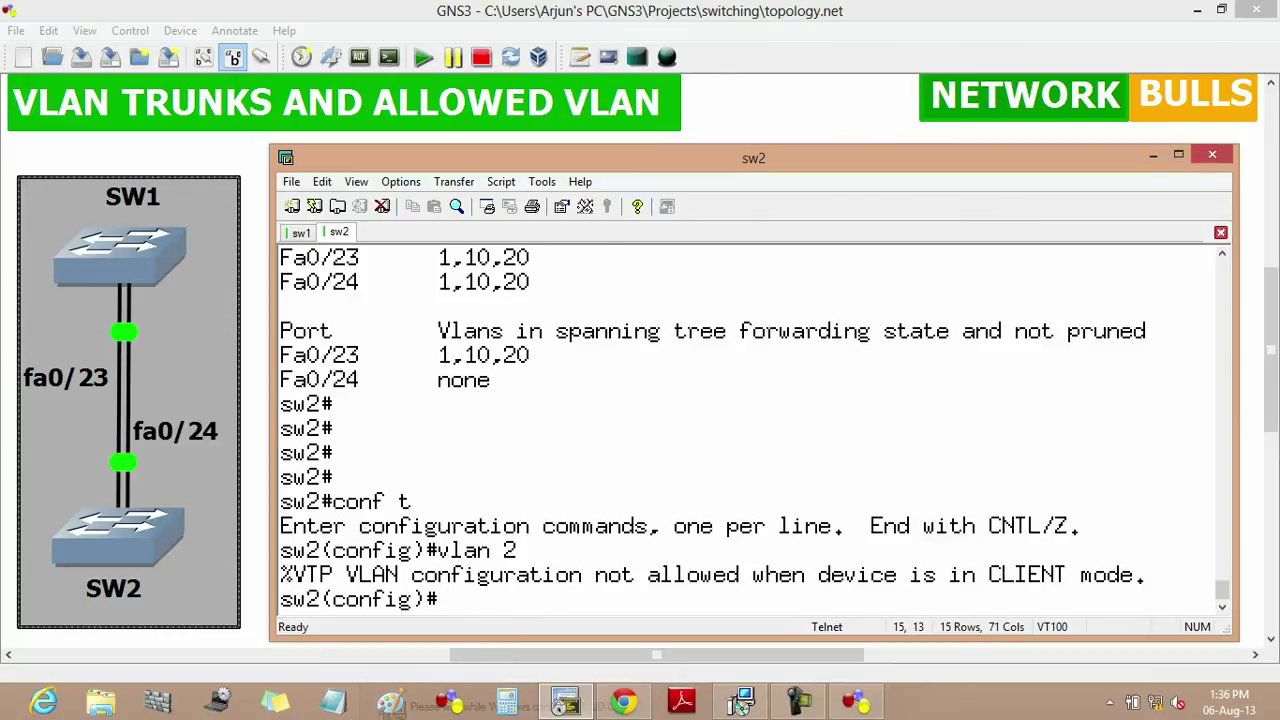
click(799, 702)
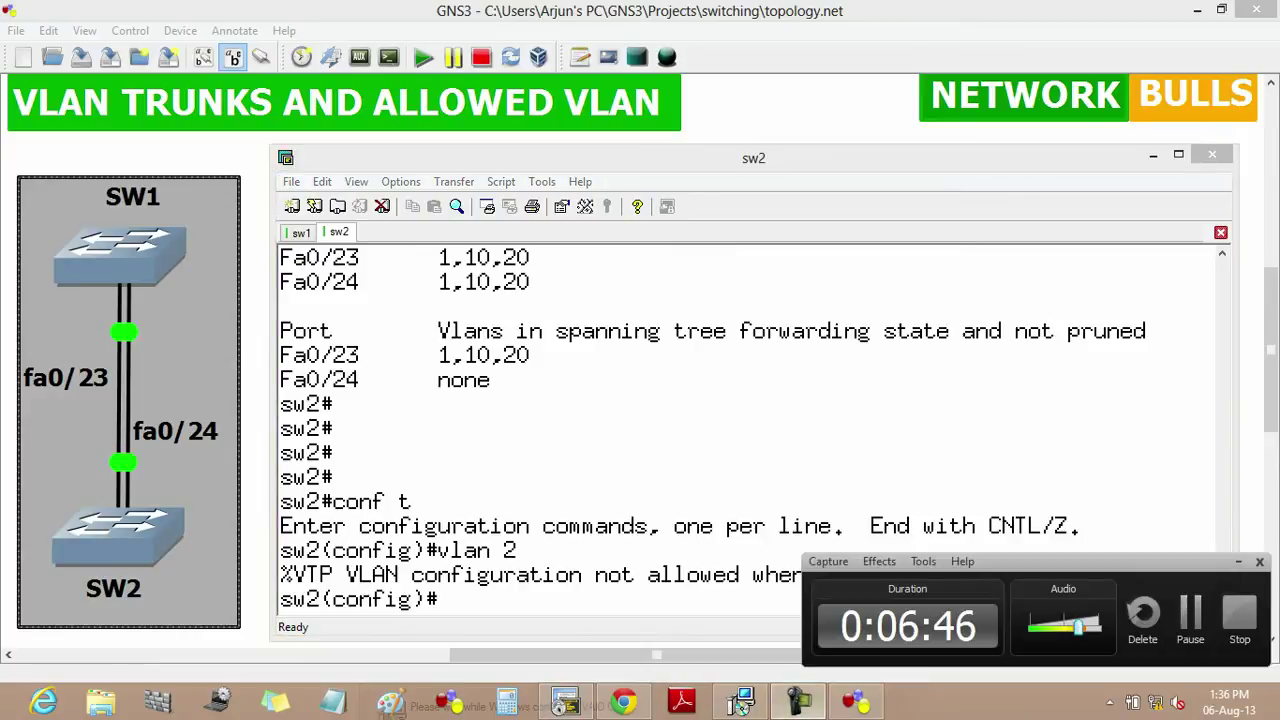
click(741, 702)
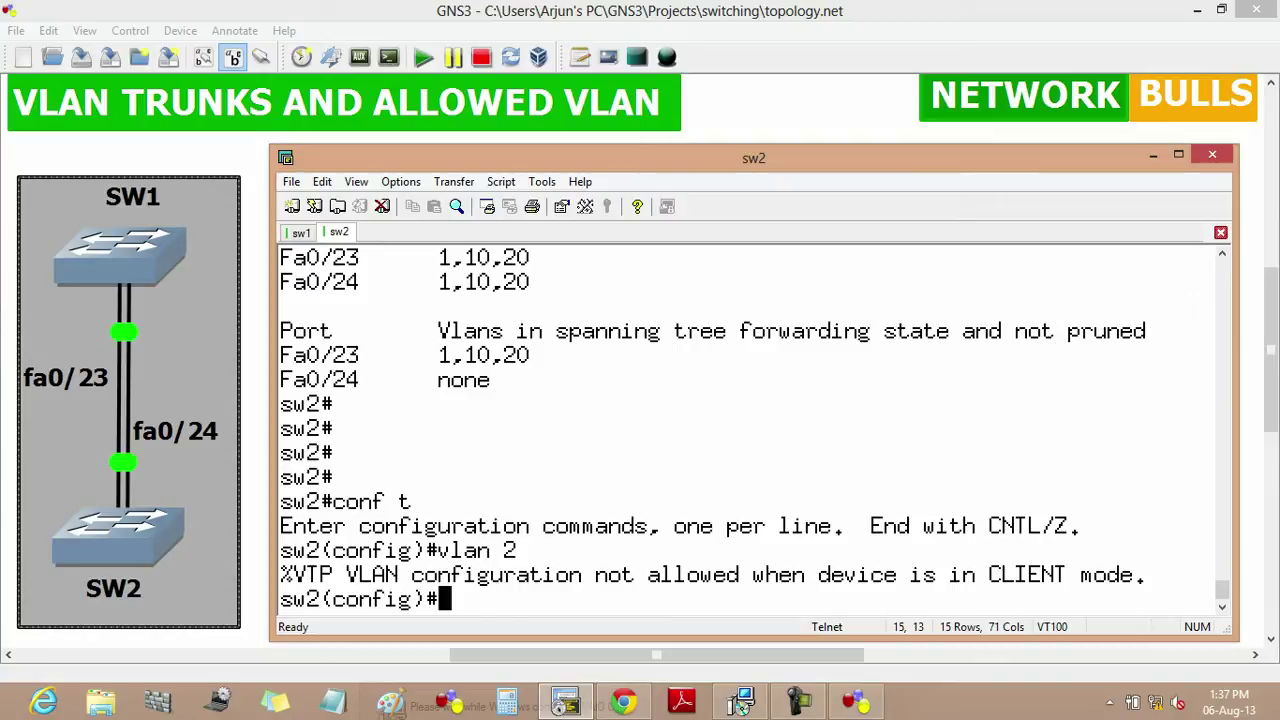
- Set sw2's VTP mode to server and create VLAN 2 on it
text(vtp m)
text(o)
key(Tab)
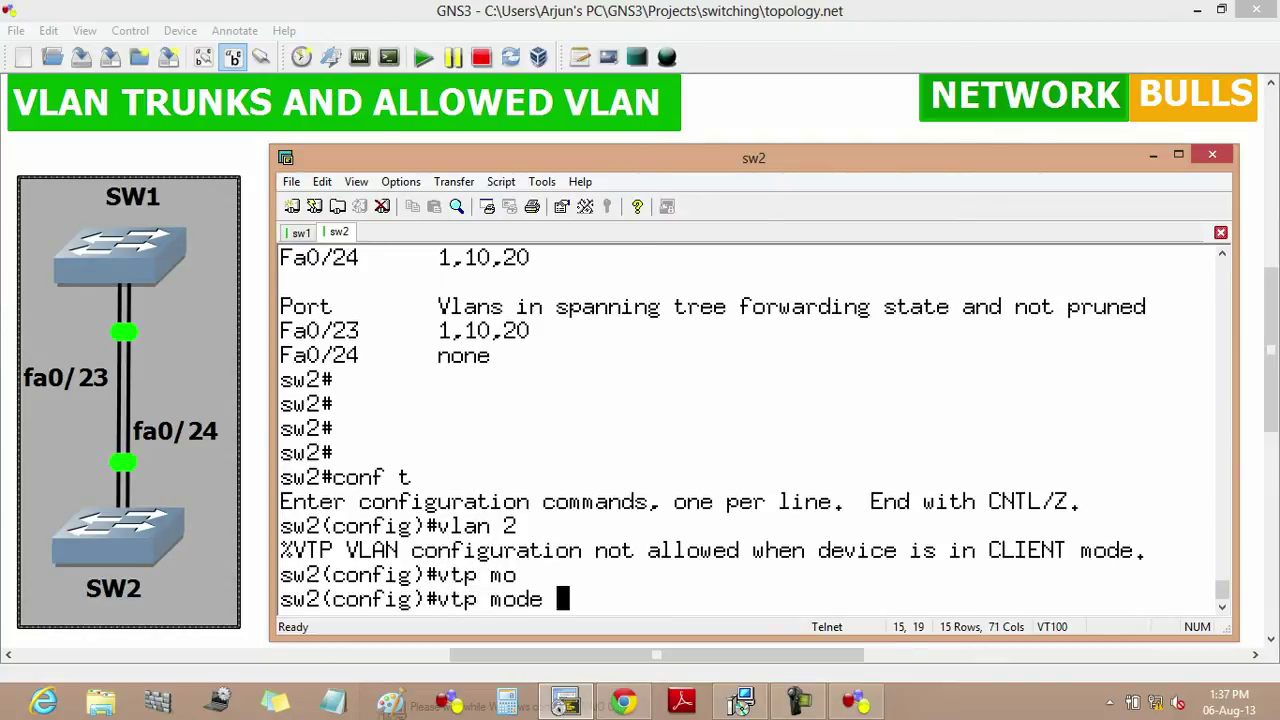
text(ser)
key(Tab)
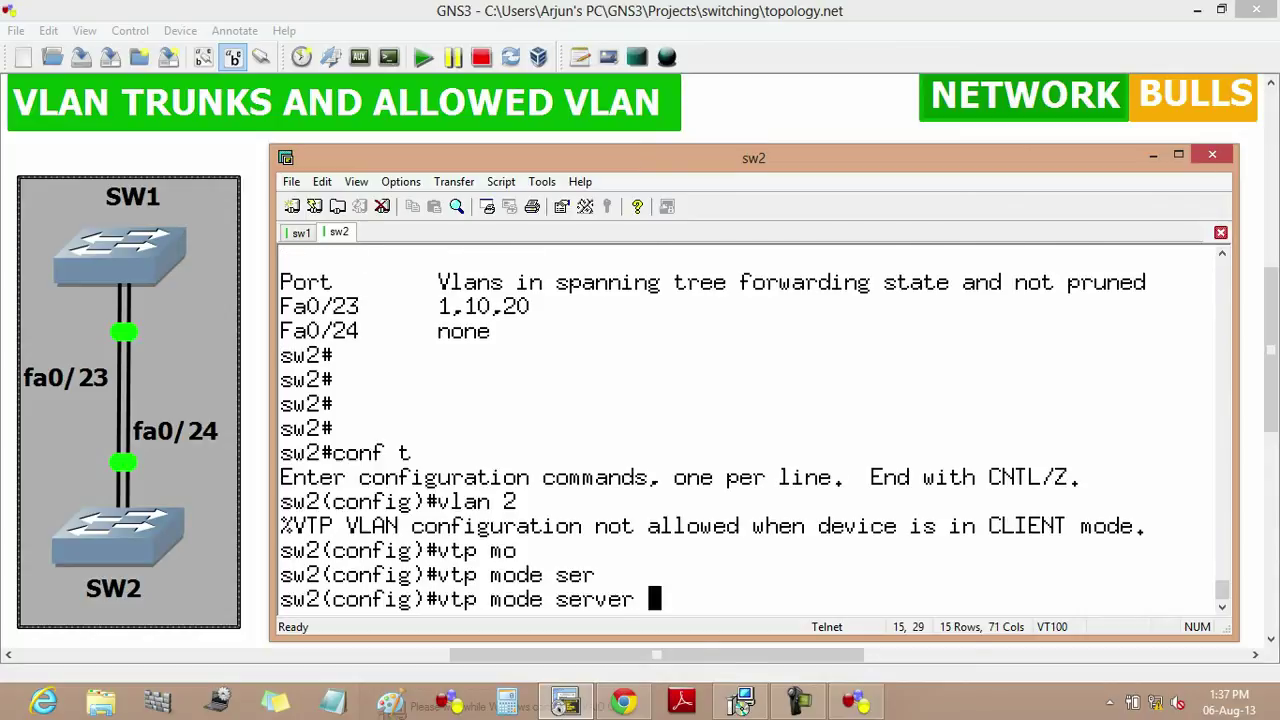
key(Return)
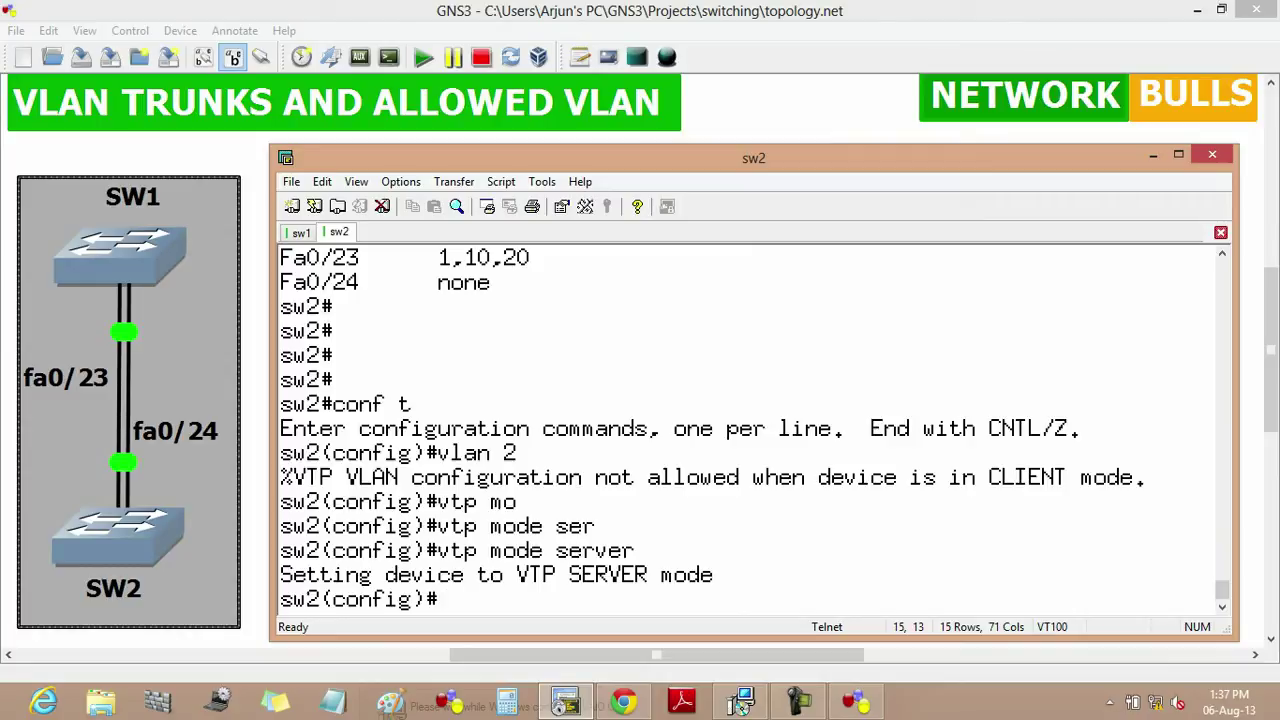
text(vlan 2)
key(Return)
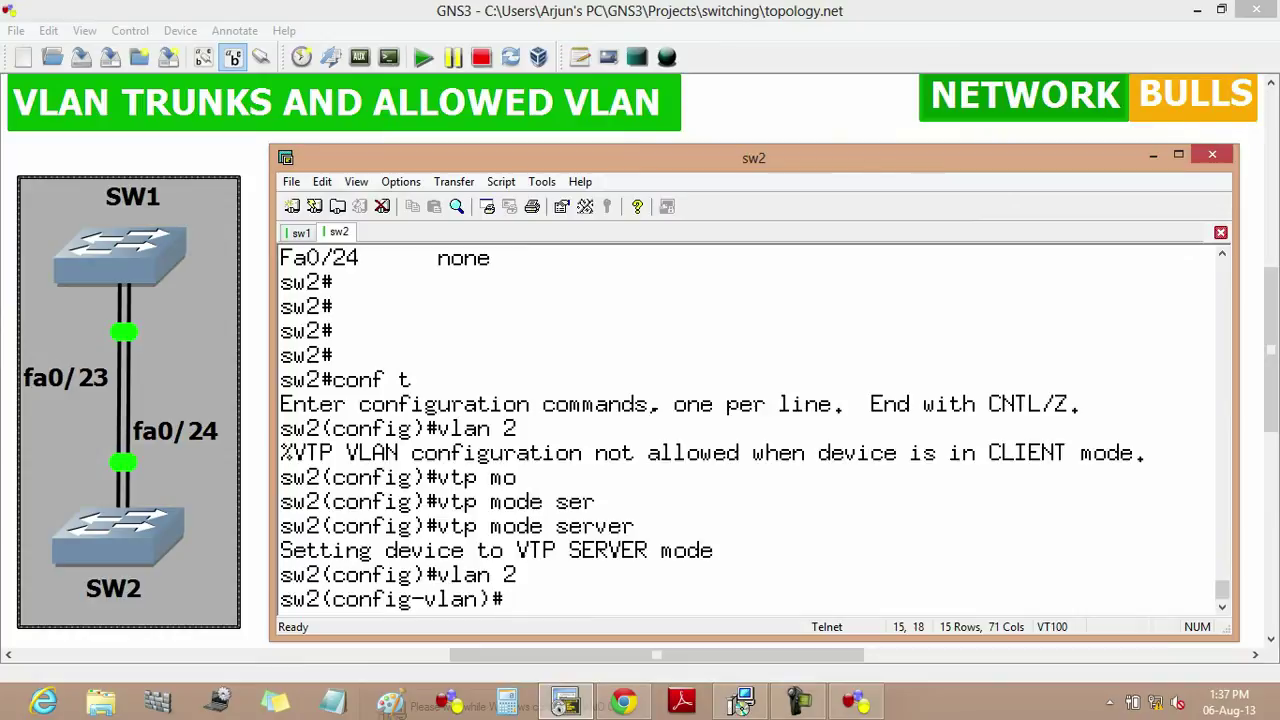
- Switch to the sw1 console, exit the interface range, create VLAN 2 and return to privileged mode
key(alt+1)
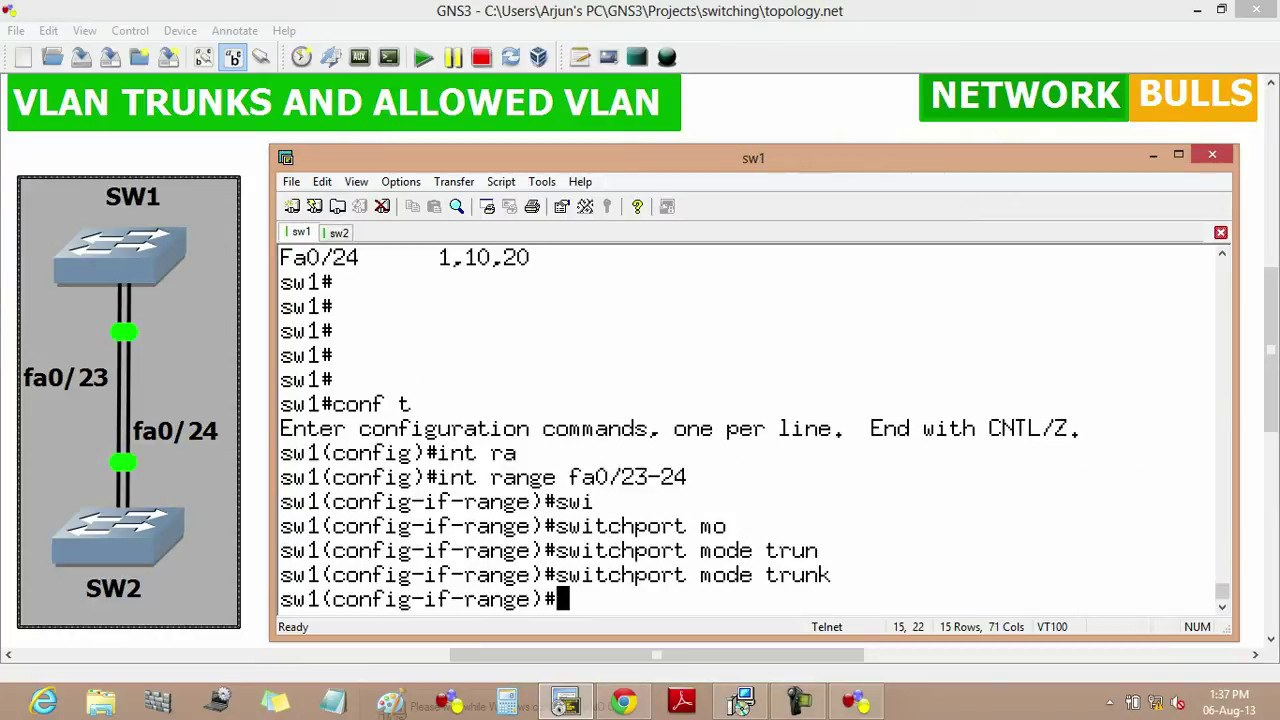
text(exit)
key(Return)
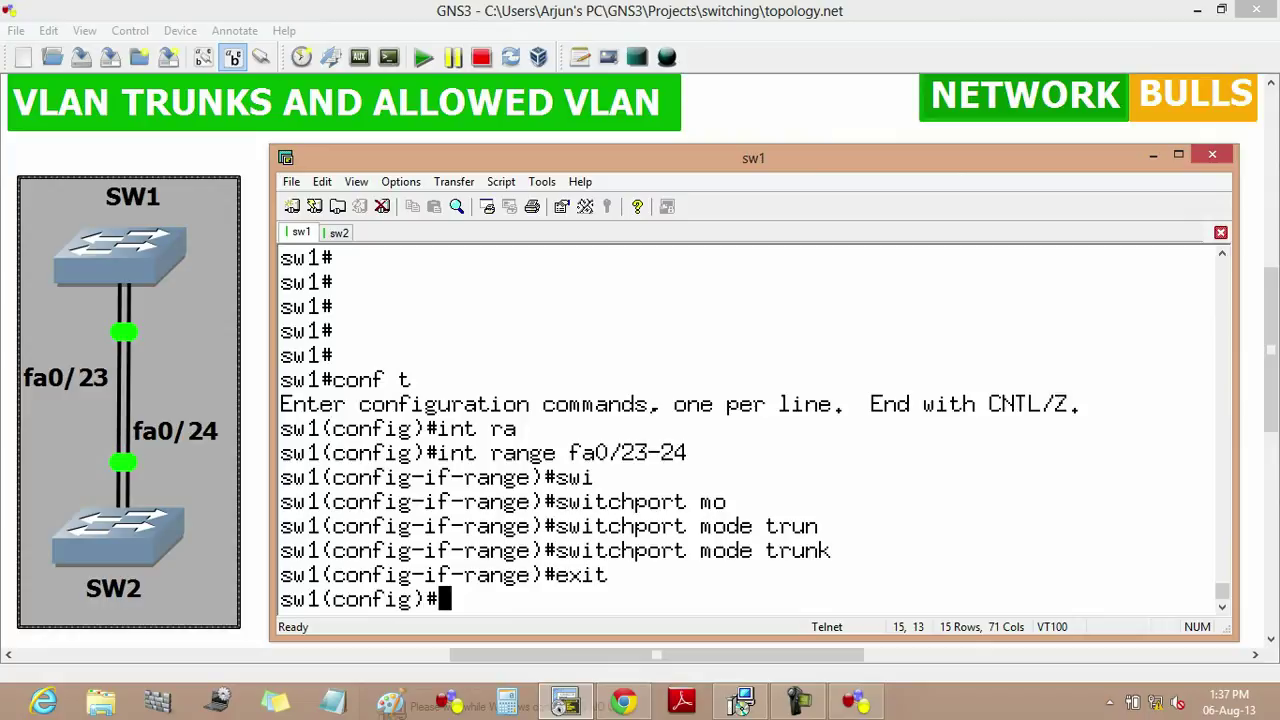
text(vlan 2)
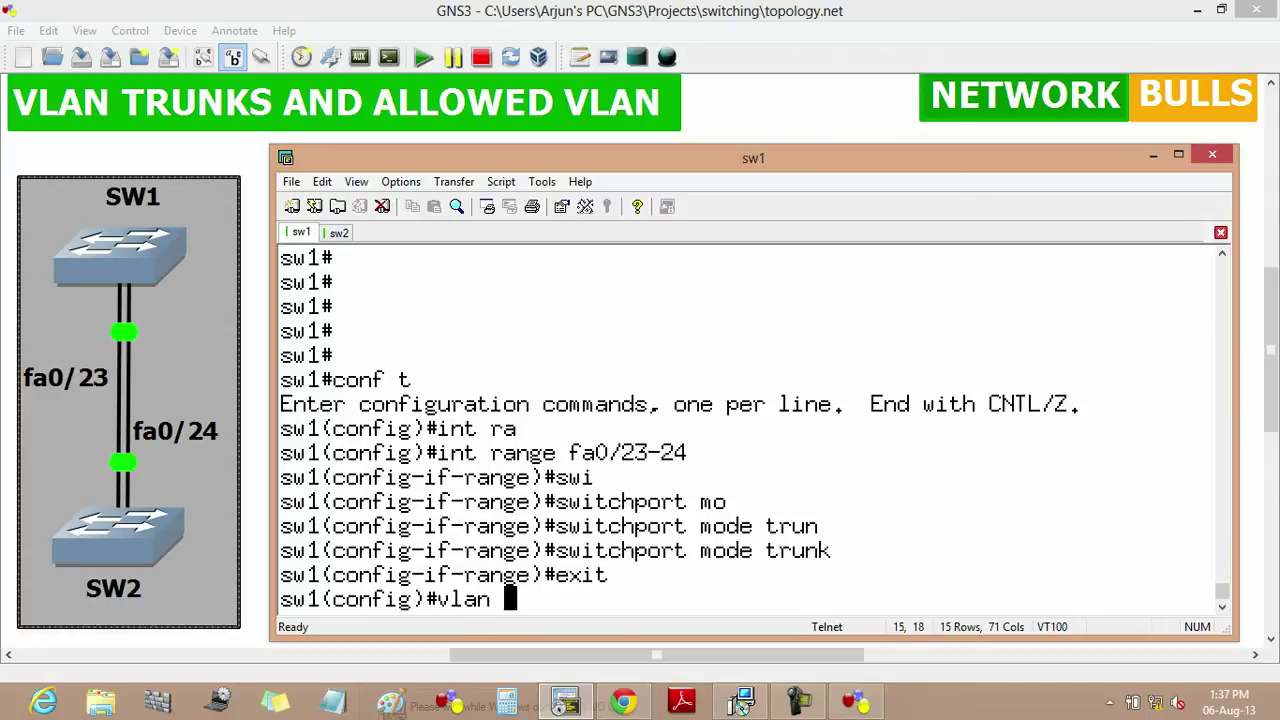
key(Return)
text(exit)
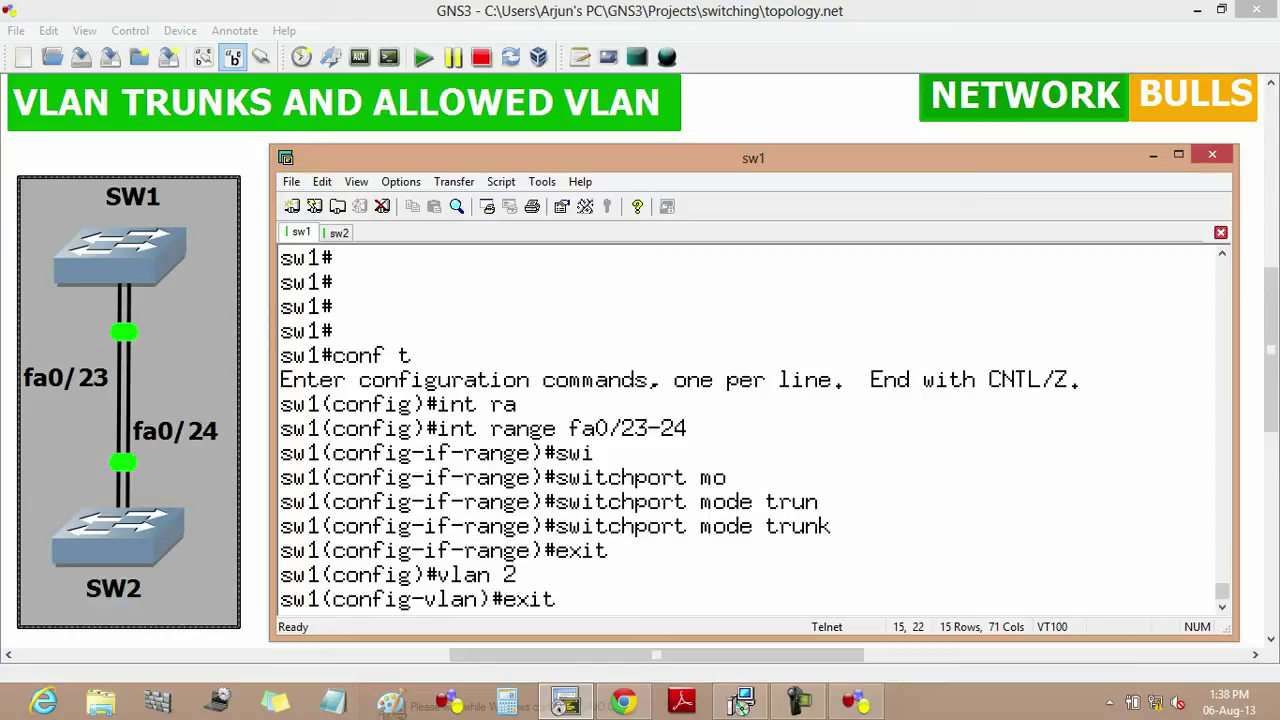
key(Return)
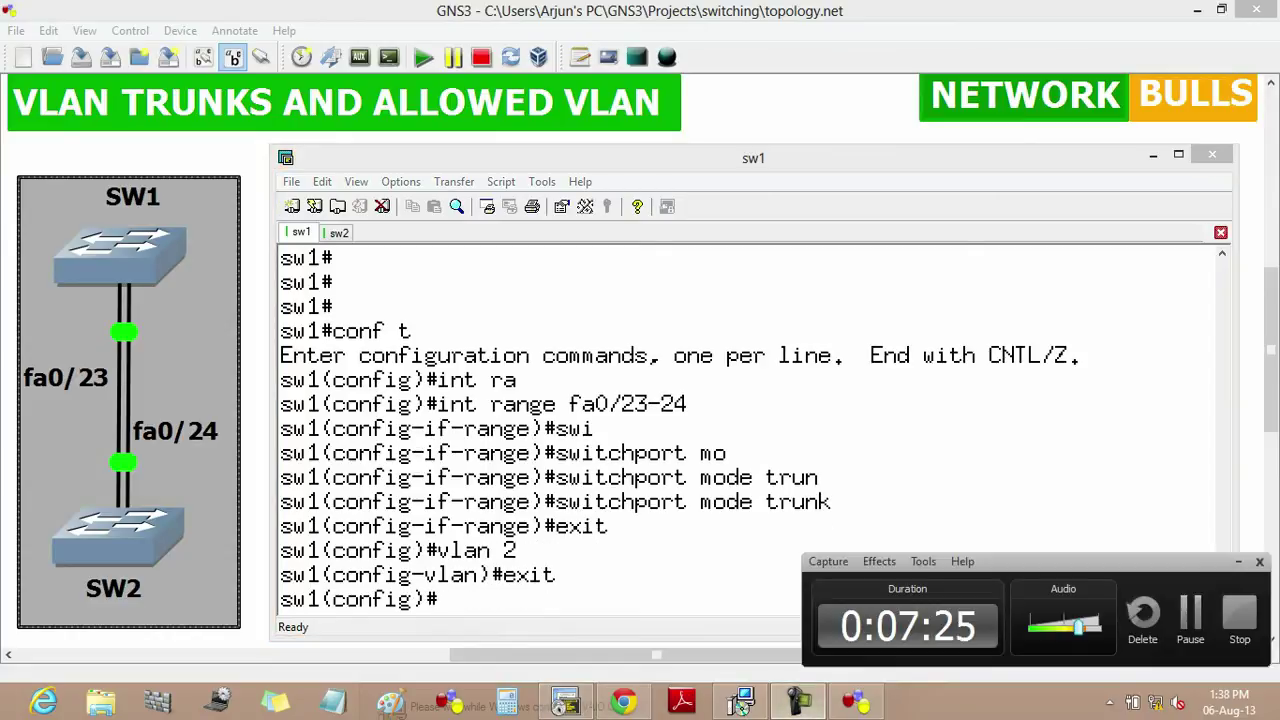
key(ctrl+z)
key(Return)
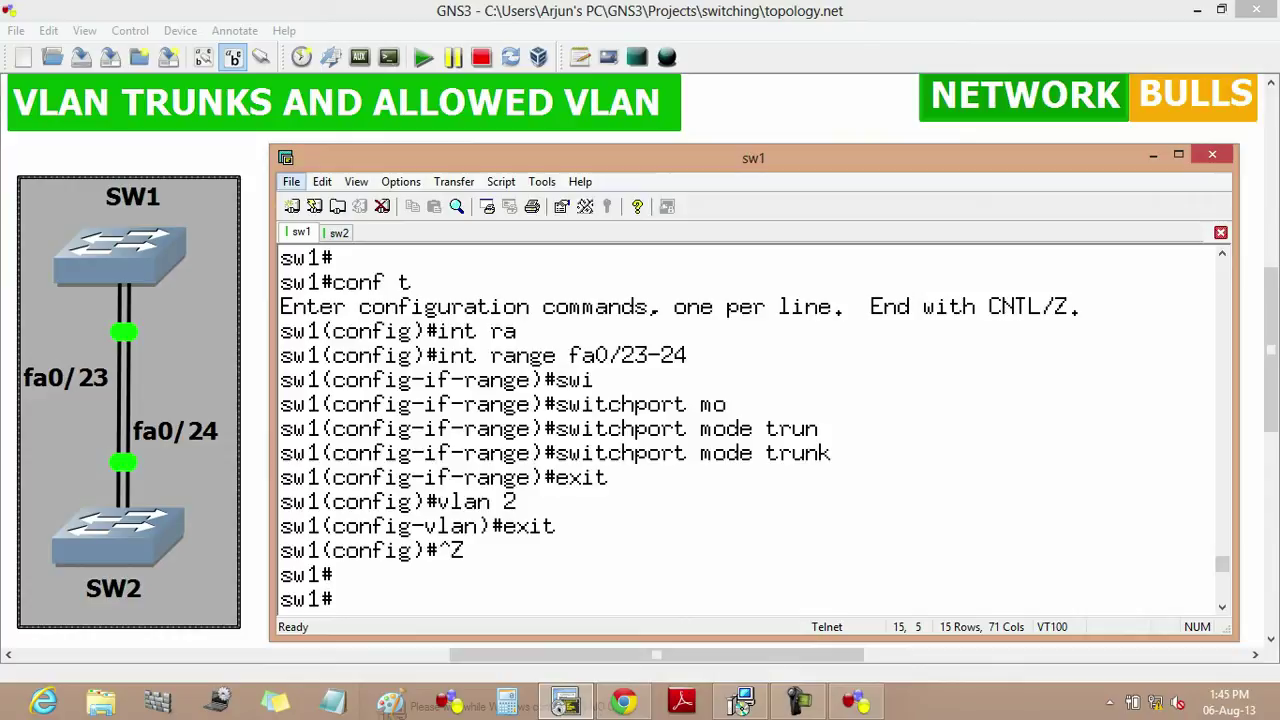
- Switch to the sw2 console, show its interface trunks and examine the VLANs allowed, active and forwarding on Fa0/23 and Fa0/24
key(ctrl+Tab)
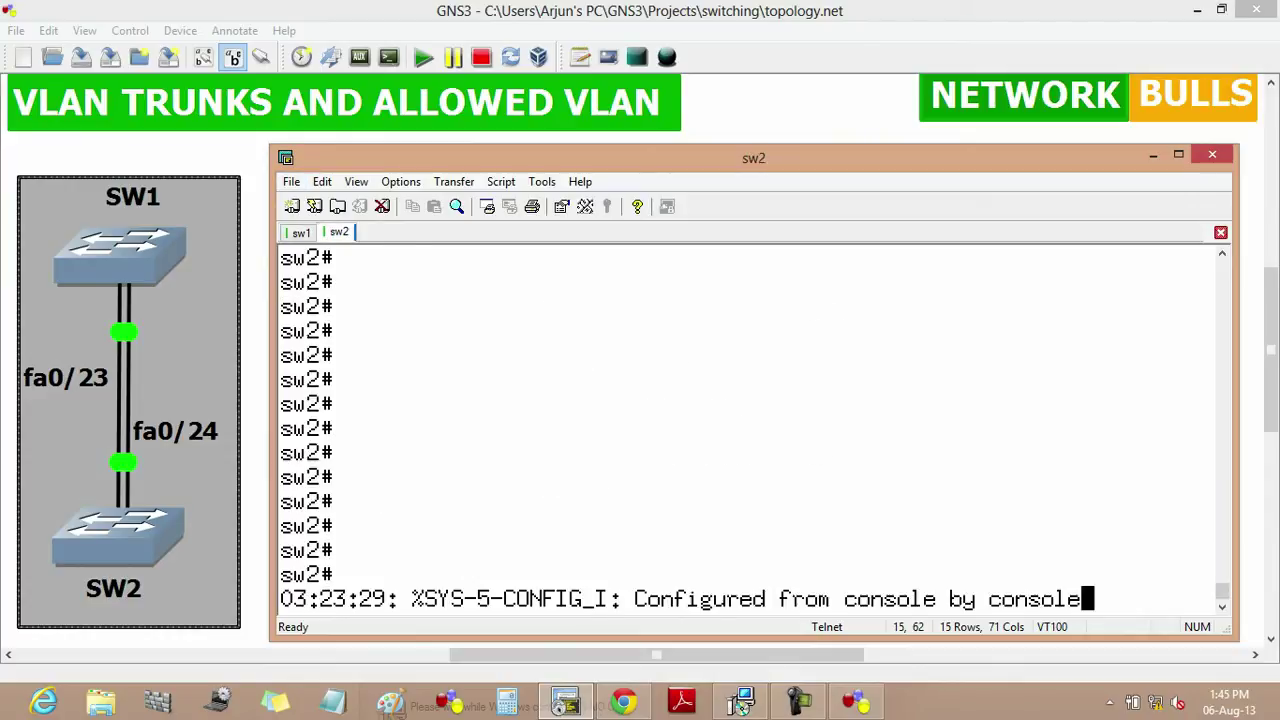
key(Return)
key(Return)
key(Return)
key(Return)
text(s)
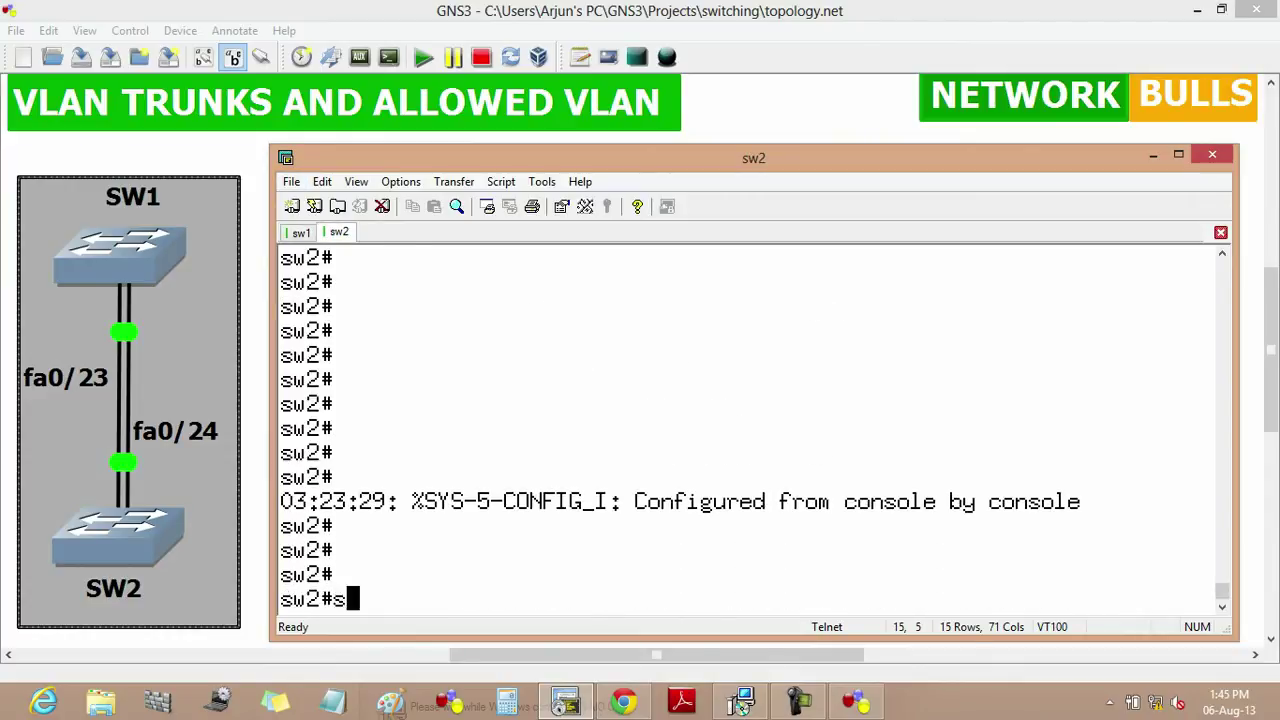
text(h inter)
key(Tab)
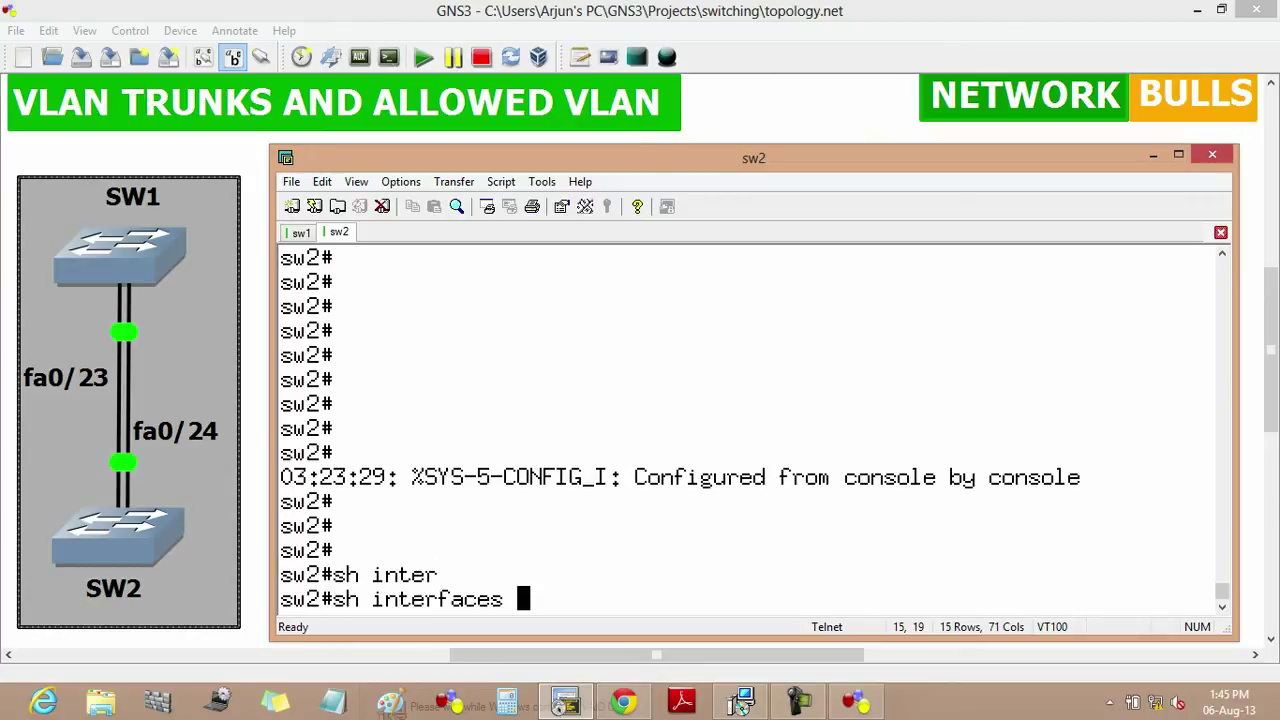
text(trun)
key(Tab)
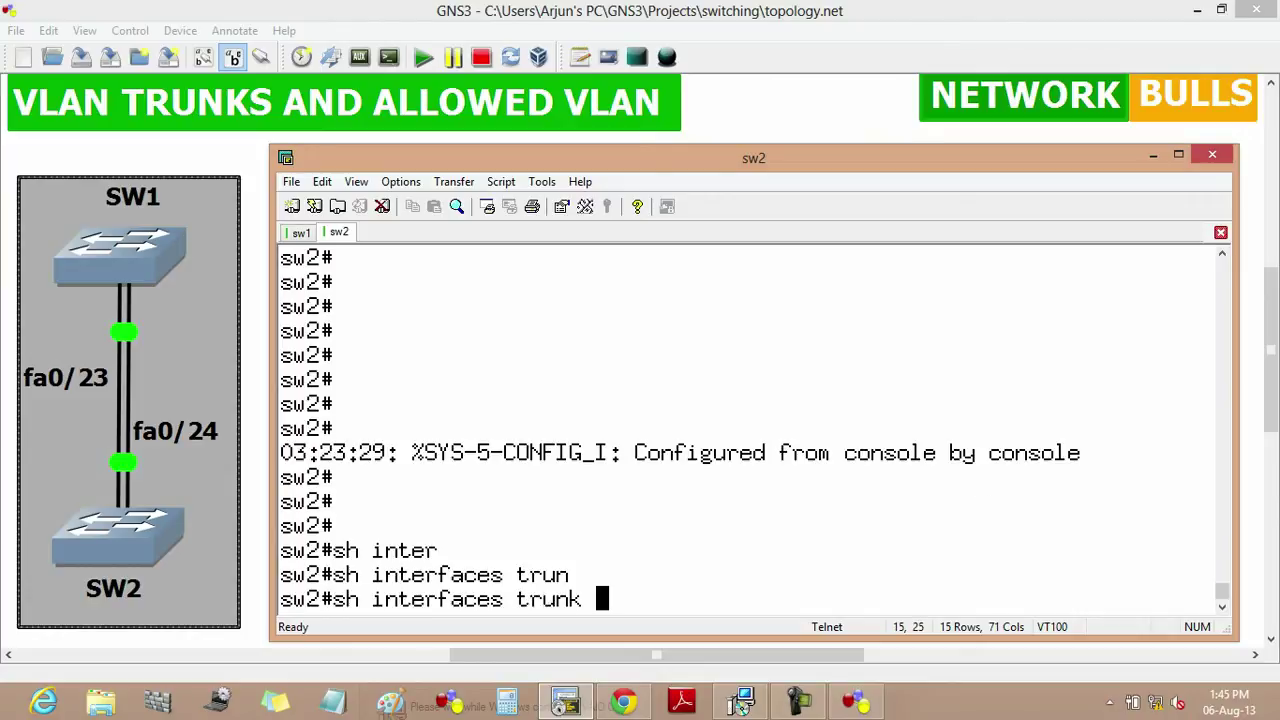
key(Return)
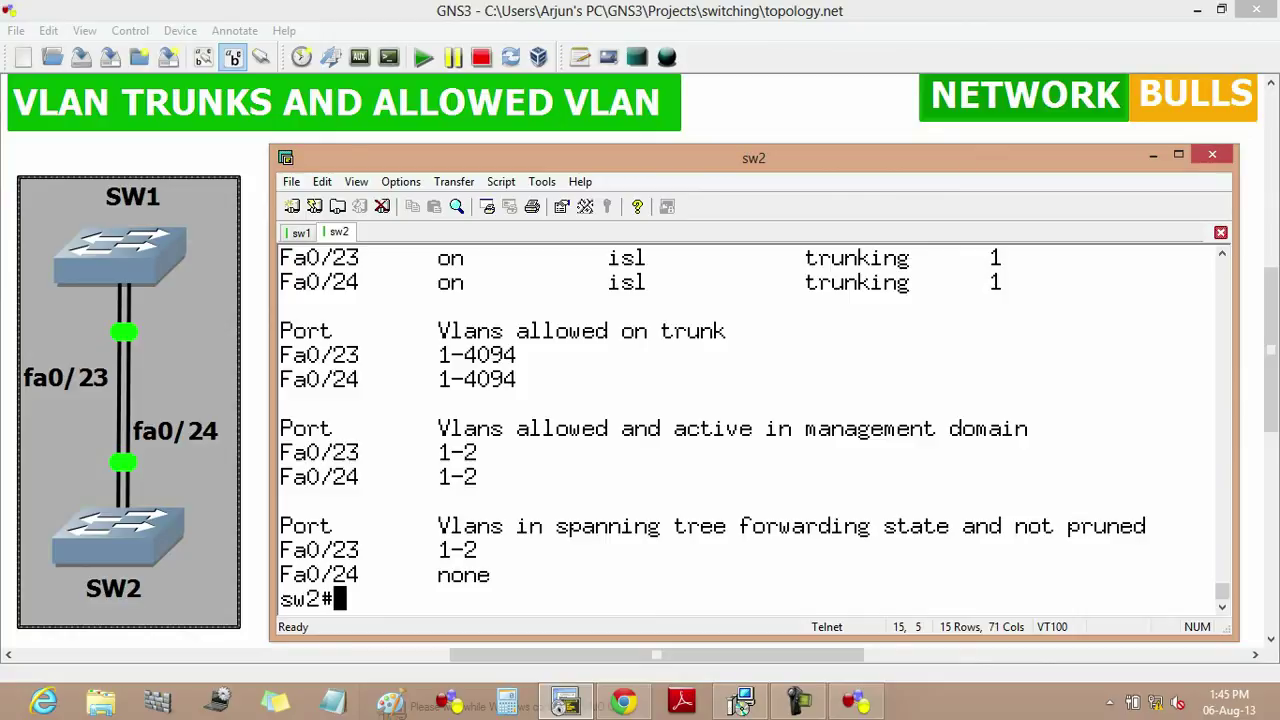
- Switch to the sw1 console and enter configuration of the interface range fa0/23-24
key(alt+1)
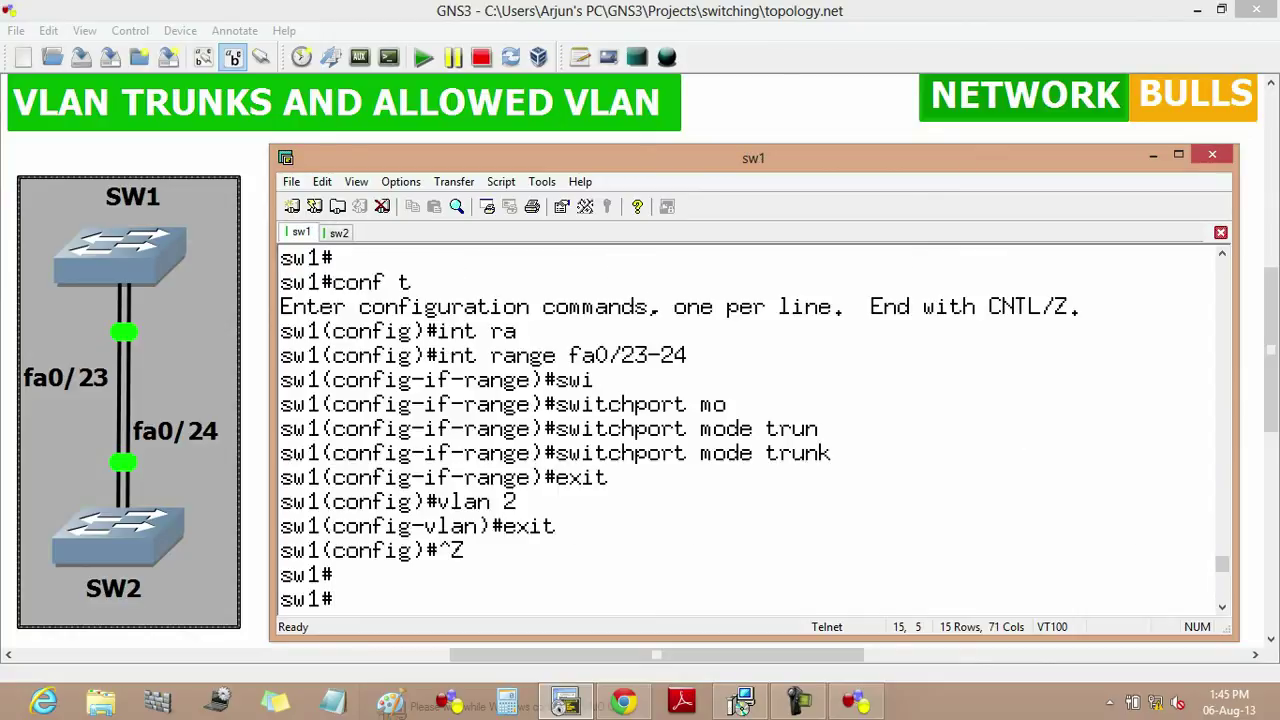
key(Return)
key(Return)
key(Return)
key(Return)
key(Return)
key(Return)
key(Return)
key(Return)
key(Return)
key(Return)
key(Return)
text(conf t)
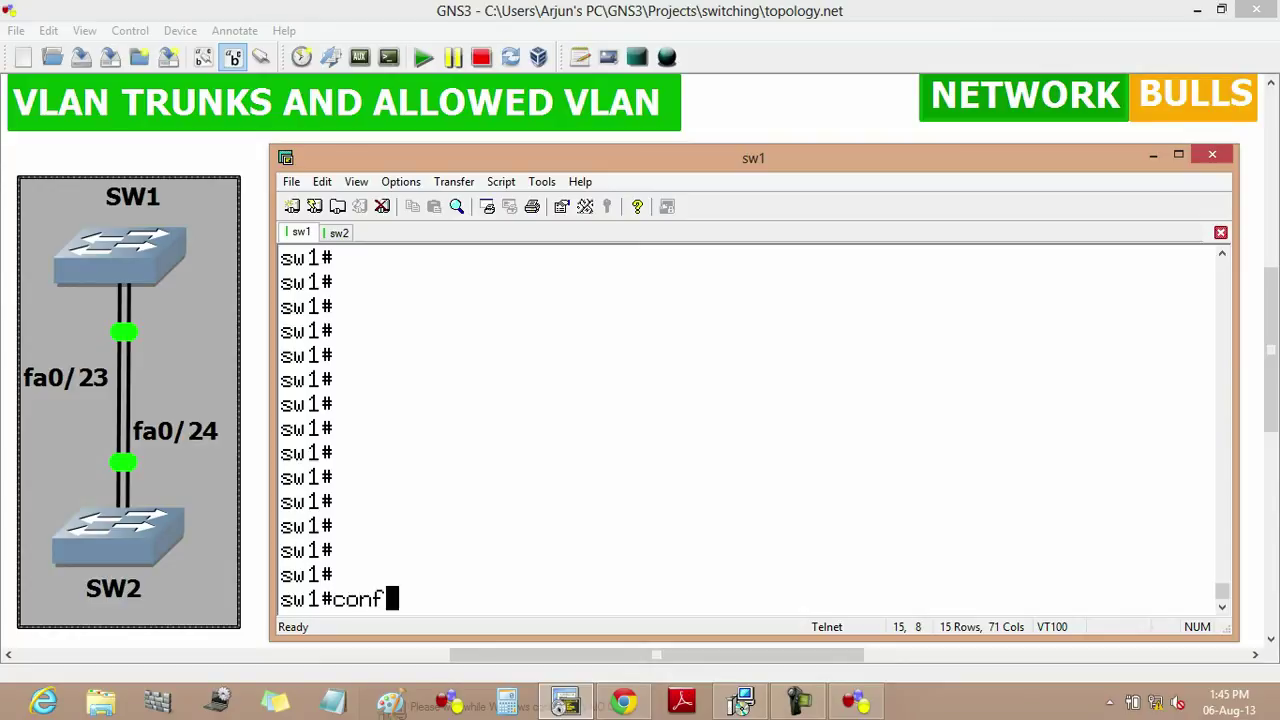
key(Return)
text(int ra)
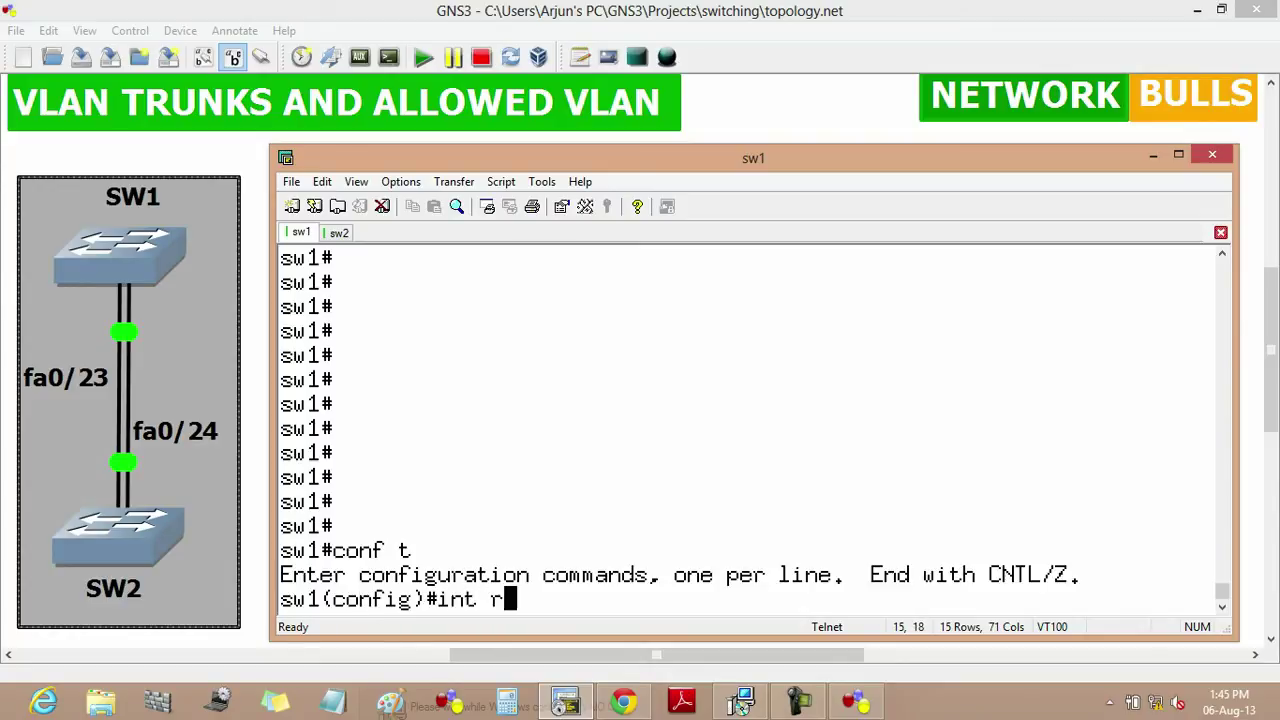
key(Tab)
text(fa0)
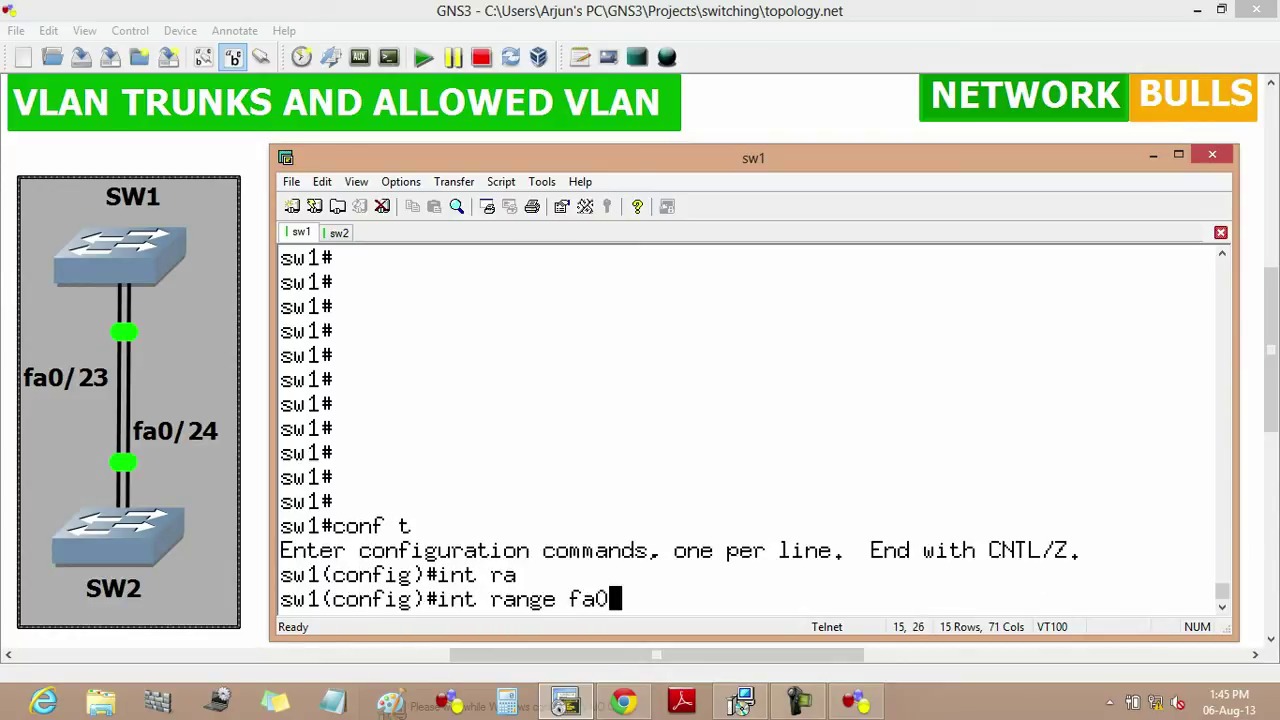
text(/23-24)
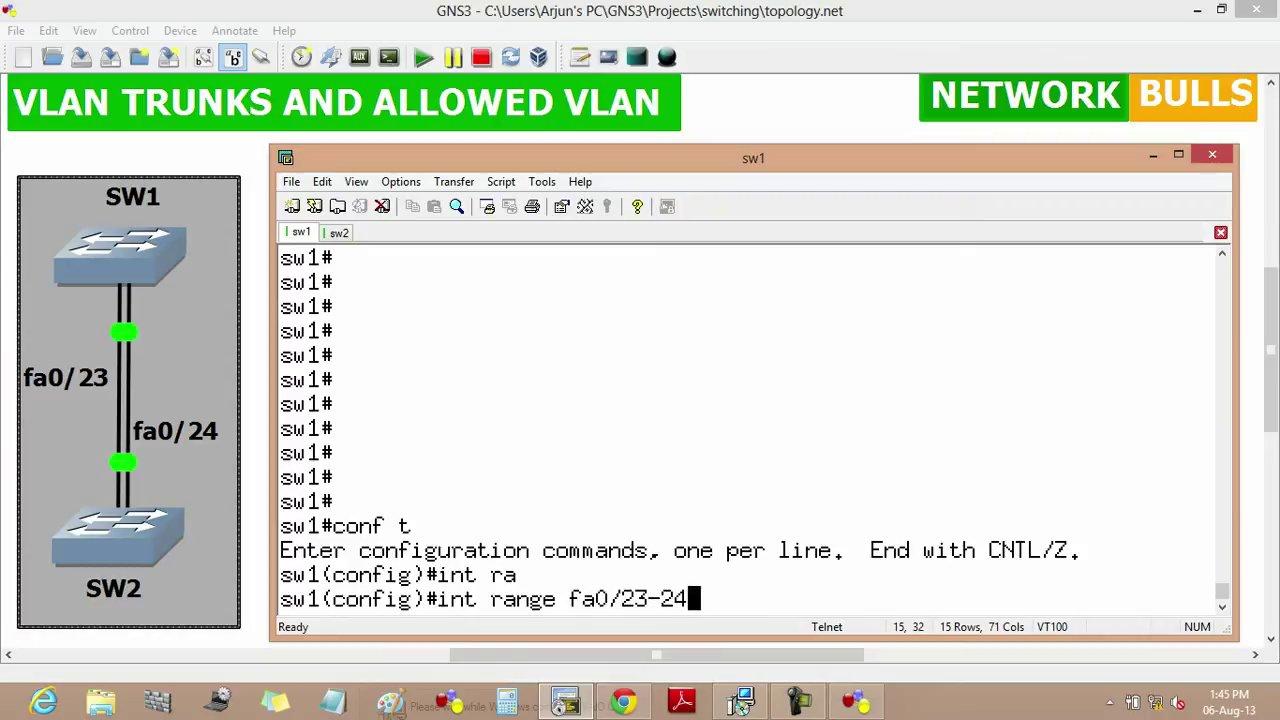
key(Return)
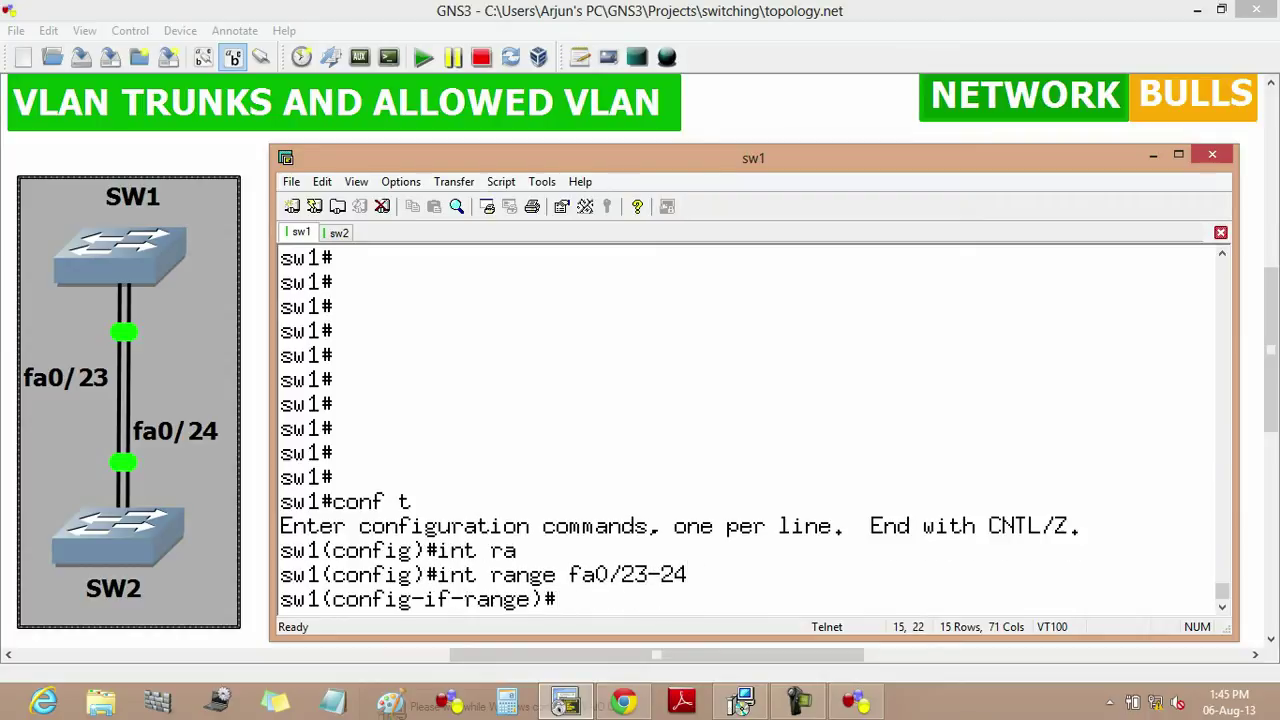
- Remove VLAN 2 from the VLANs allowed on sw1's fa0/23-24 trunks
text(swi)
key(Tab)
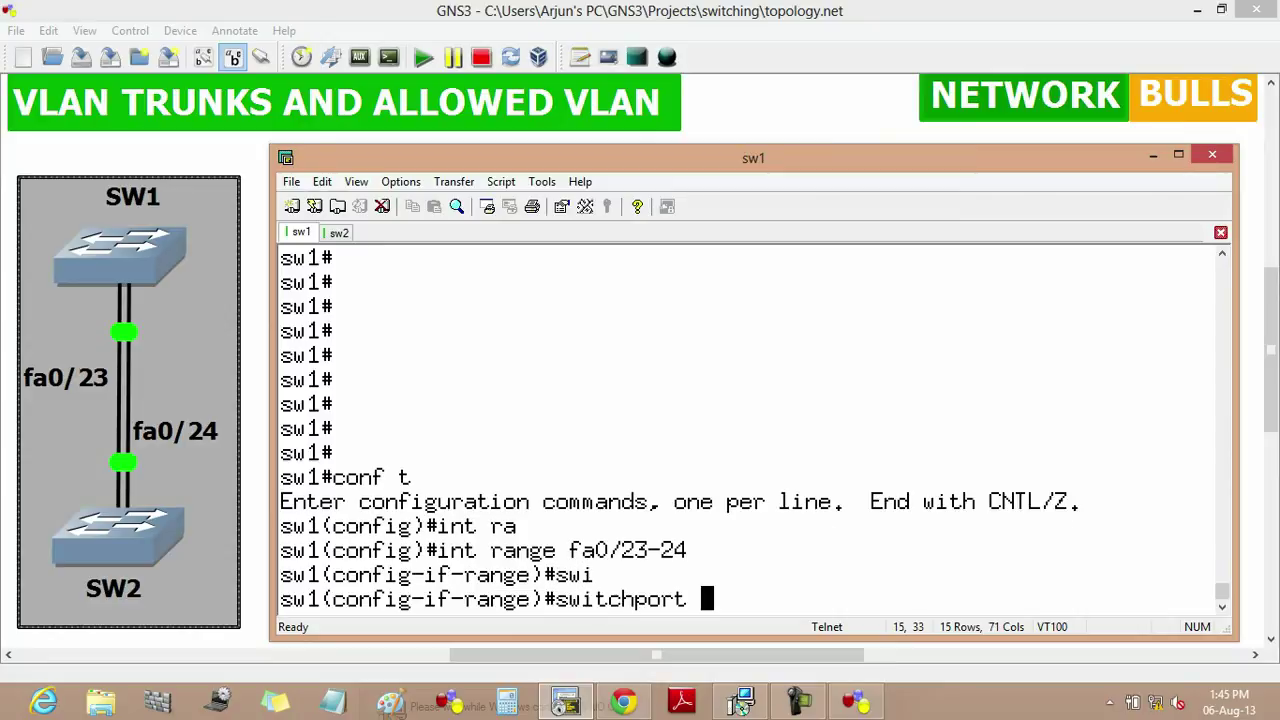
text(tr)
key(Tab)
text(al)
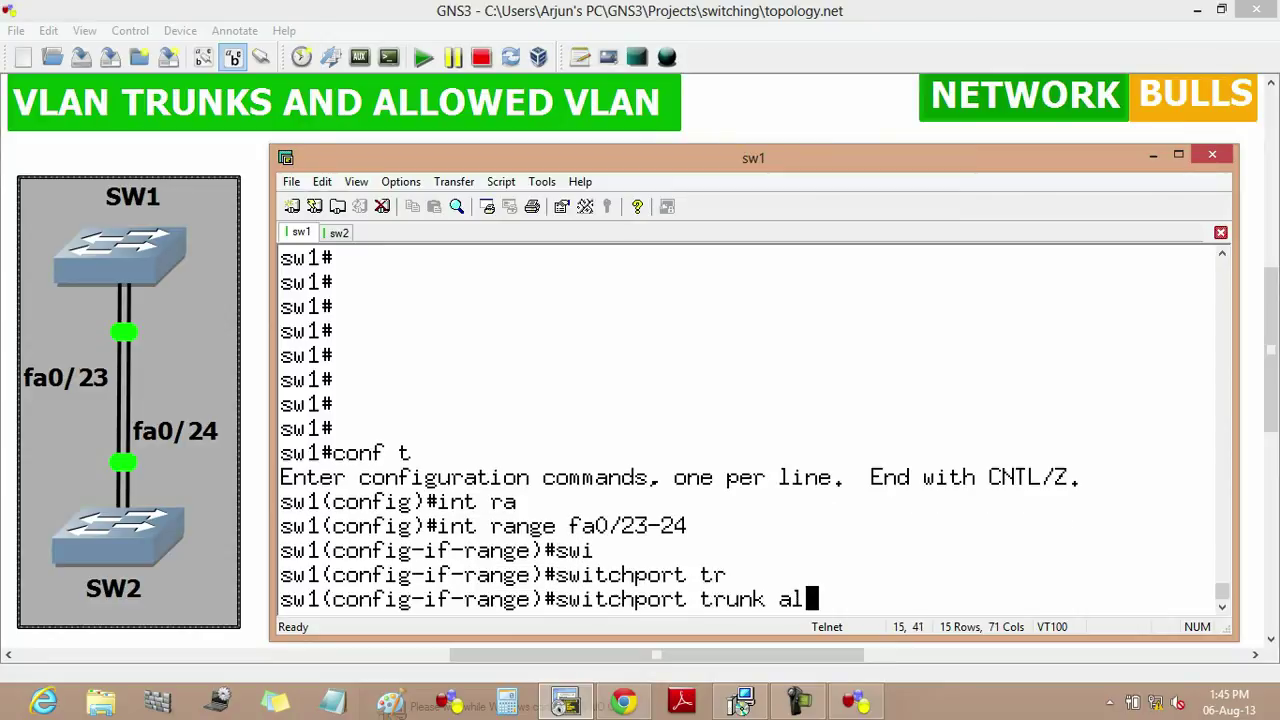
text(l)
key(Tab)
text(vl)
key(Tab)
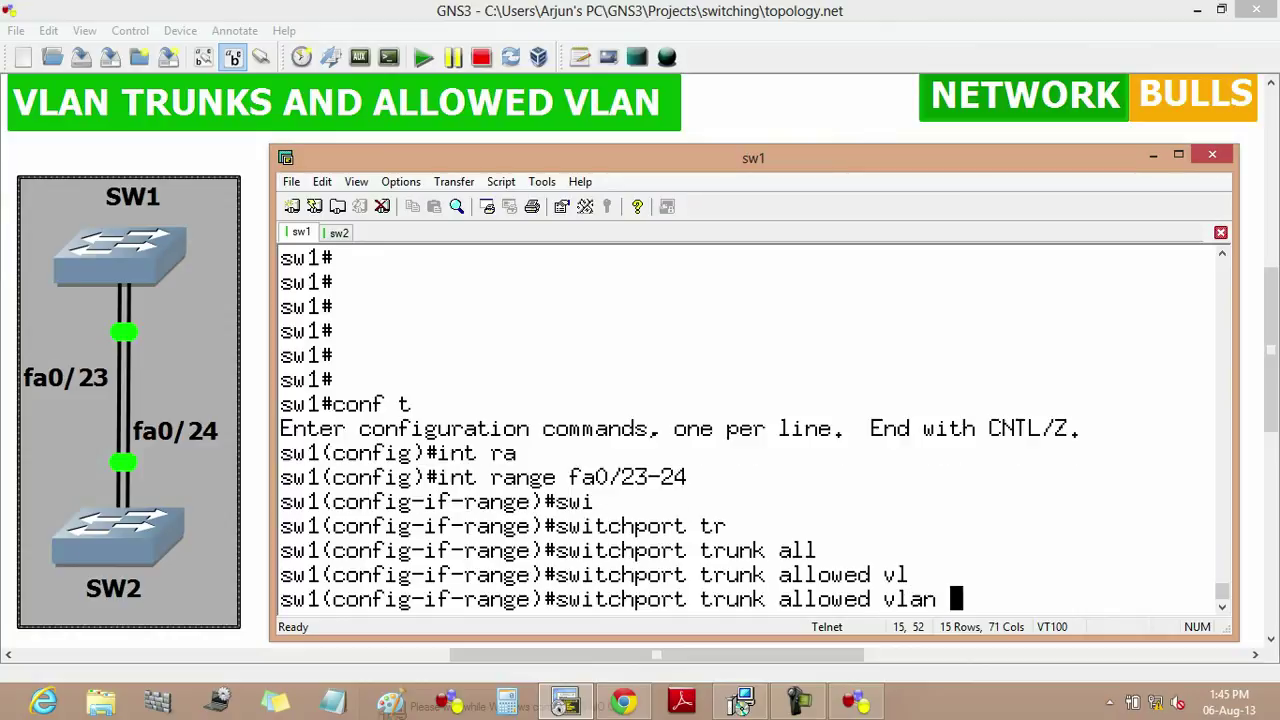
text(rem)
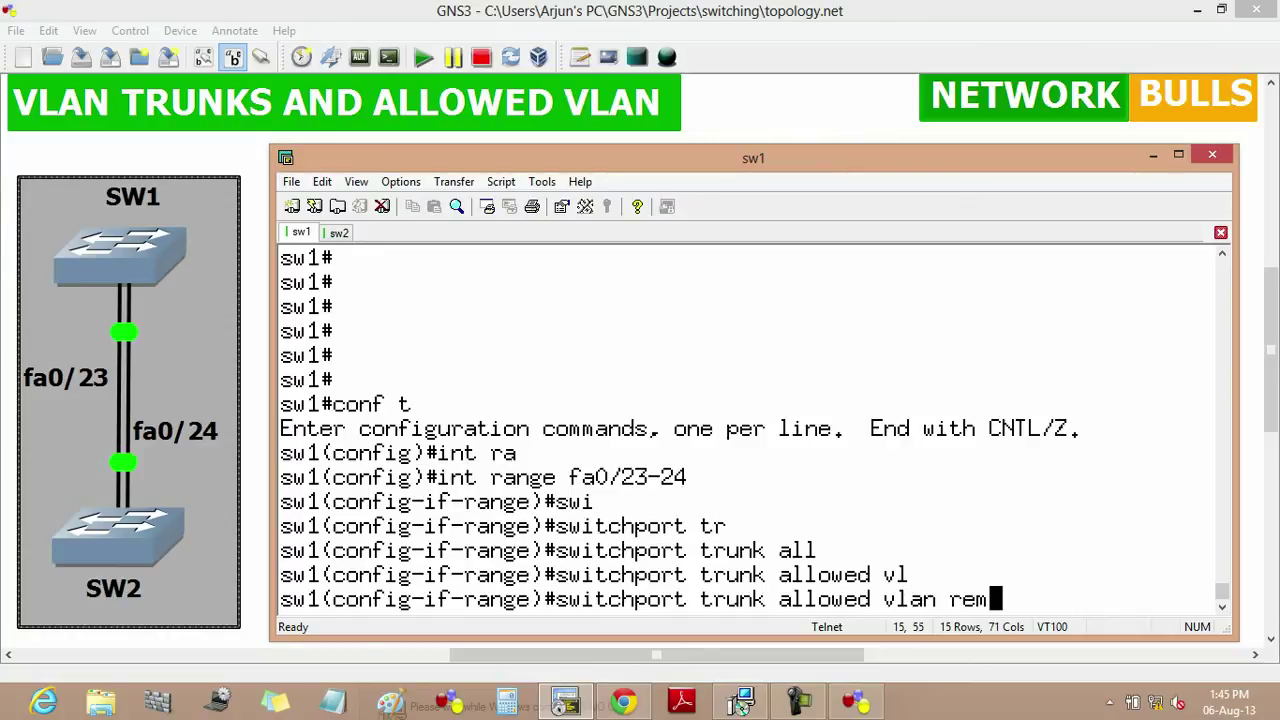
key(Tab)
text(2)
key(Return)
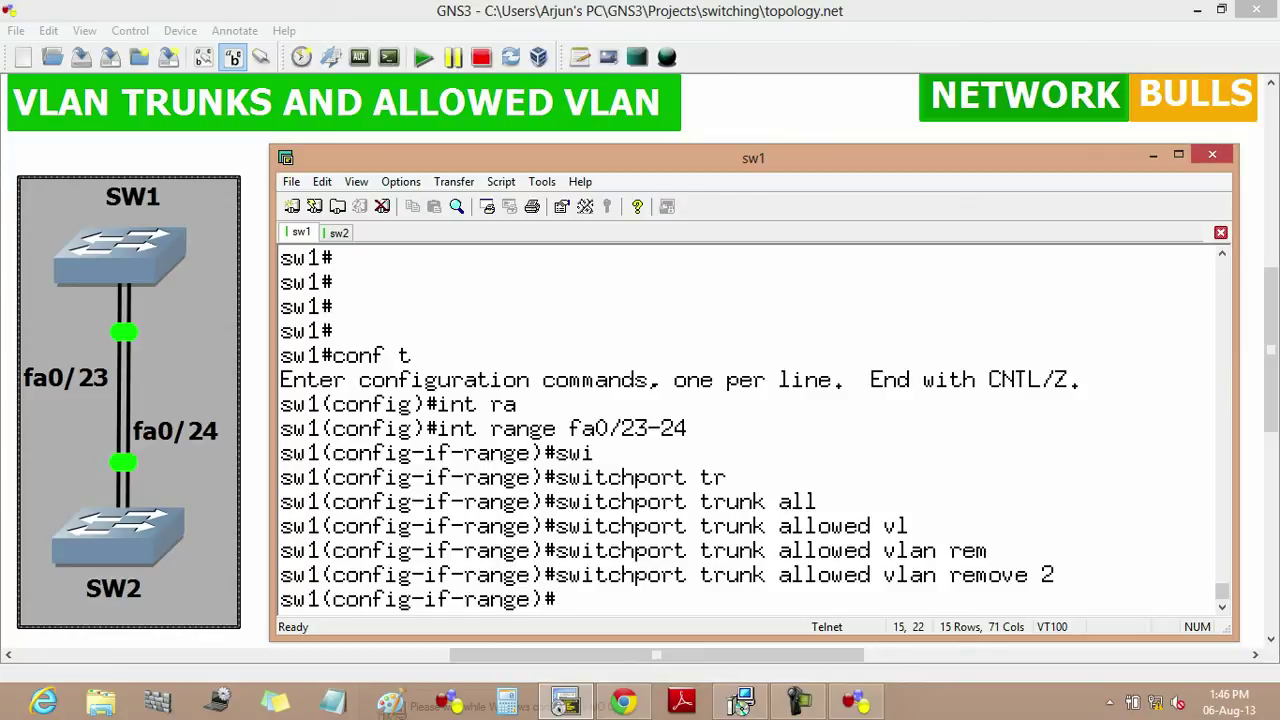
- Switch to the sw2 console and enter configuration of the interface range fa0/23-24
key(ctrl+Tab)
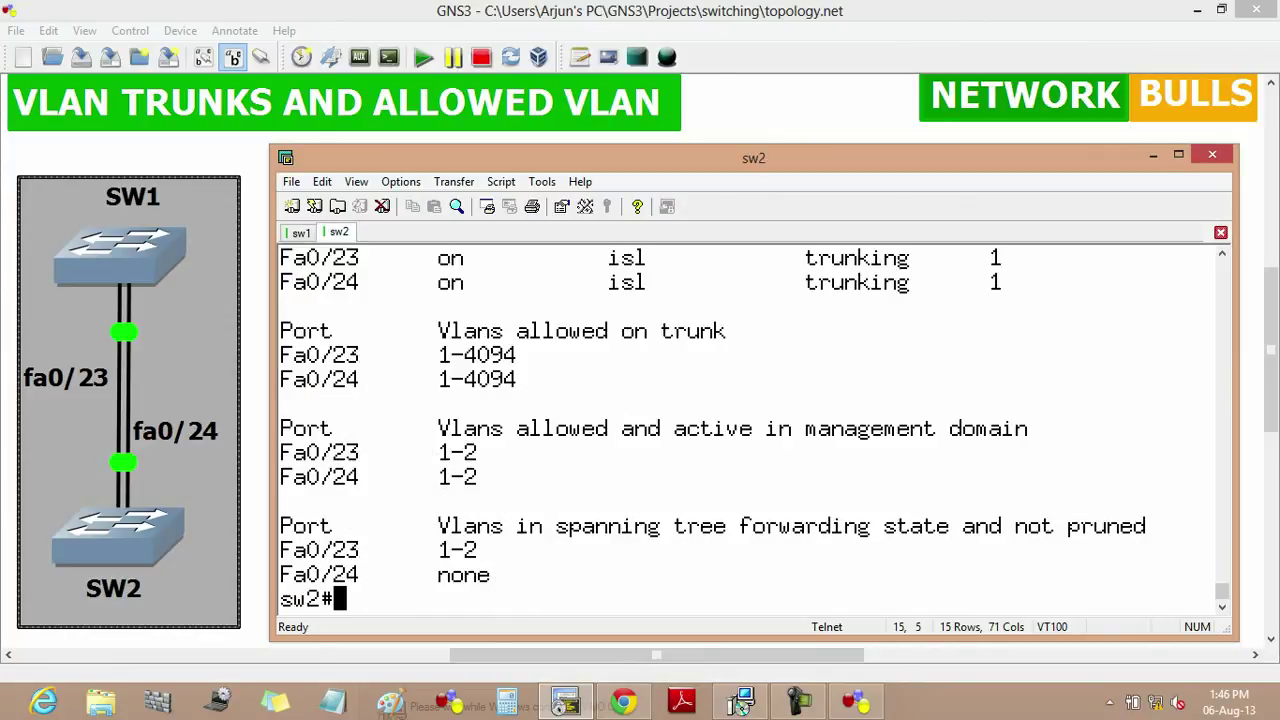
key(Return)
key(Return)
text(conf t)
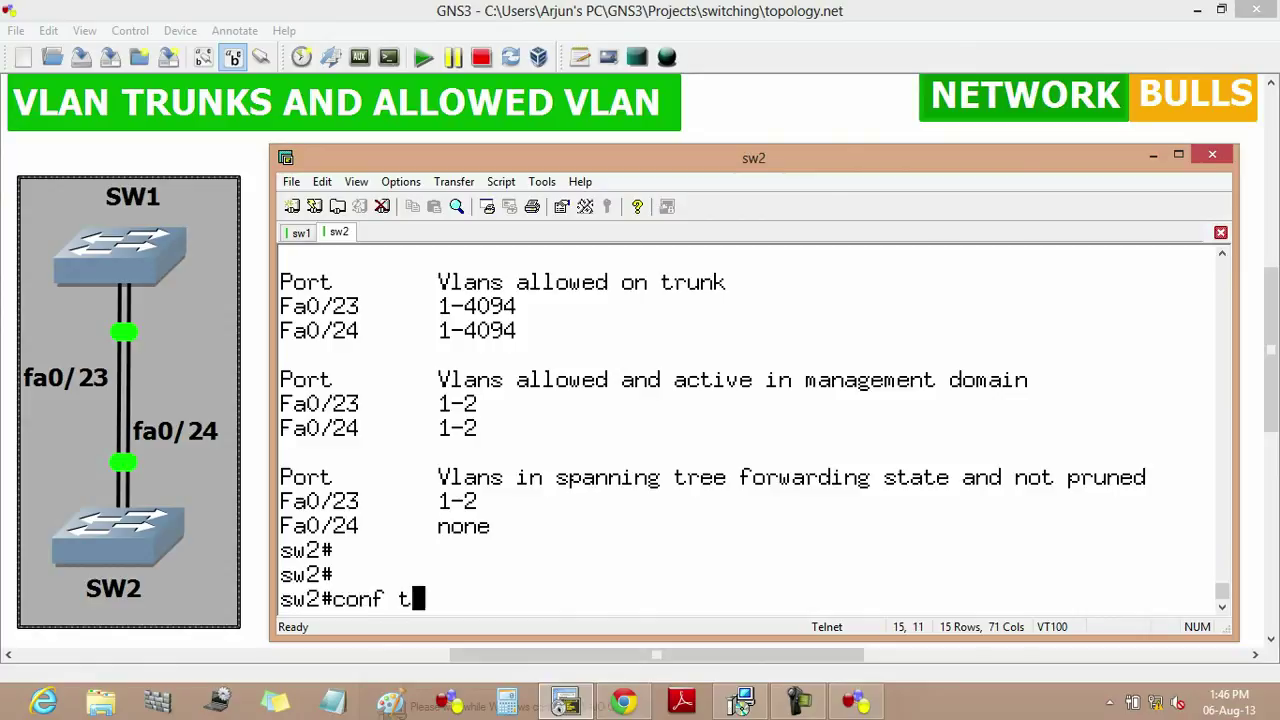
key(Return)
text(int range fa0/23-24)
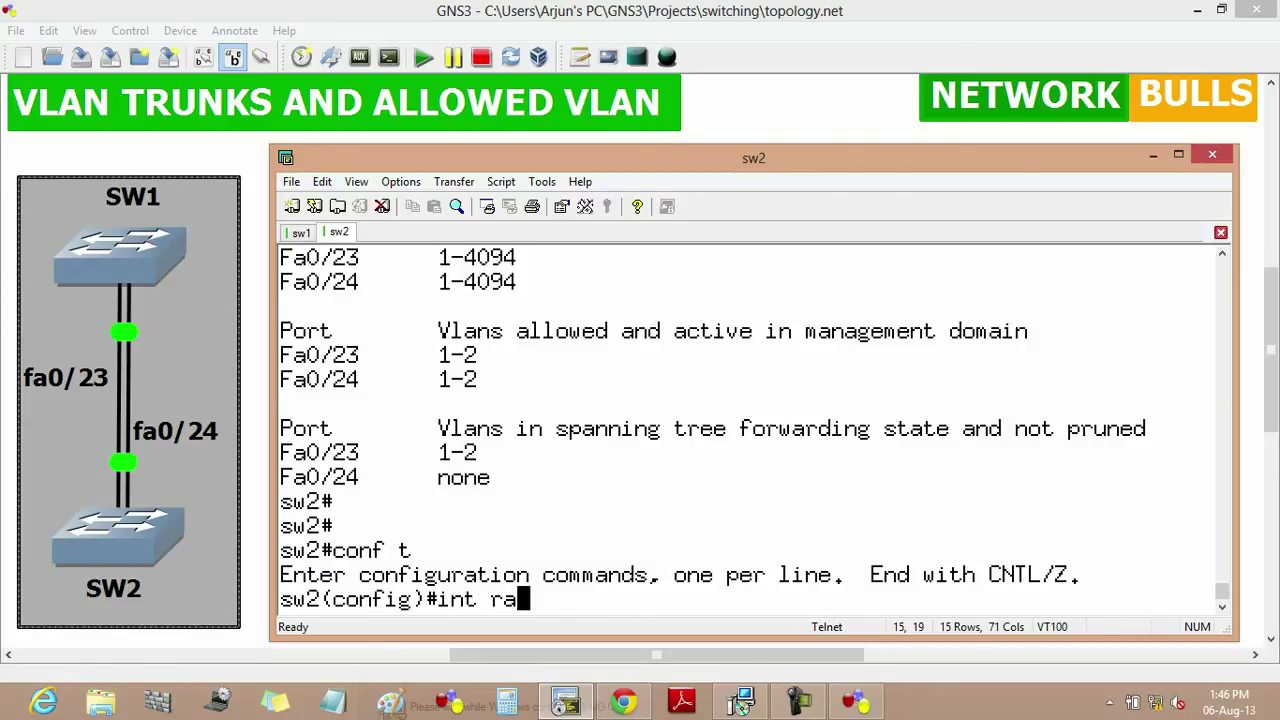
key(Tab)
text(fa0/23-24)
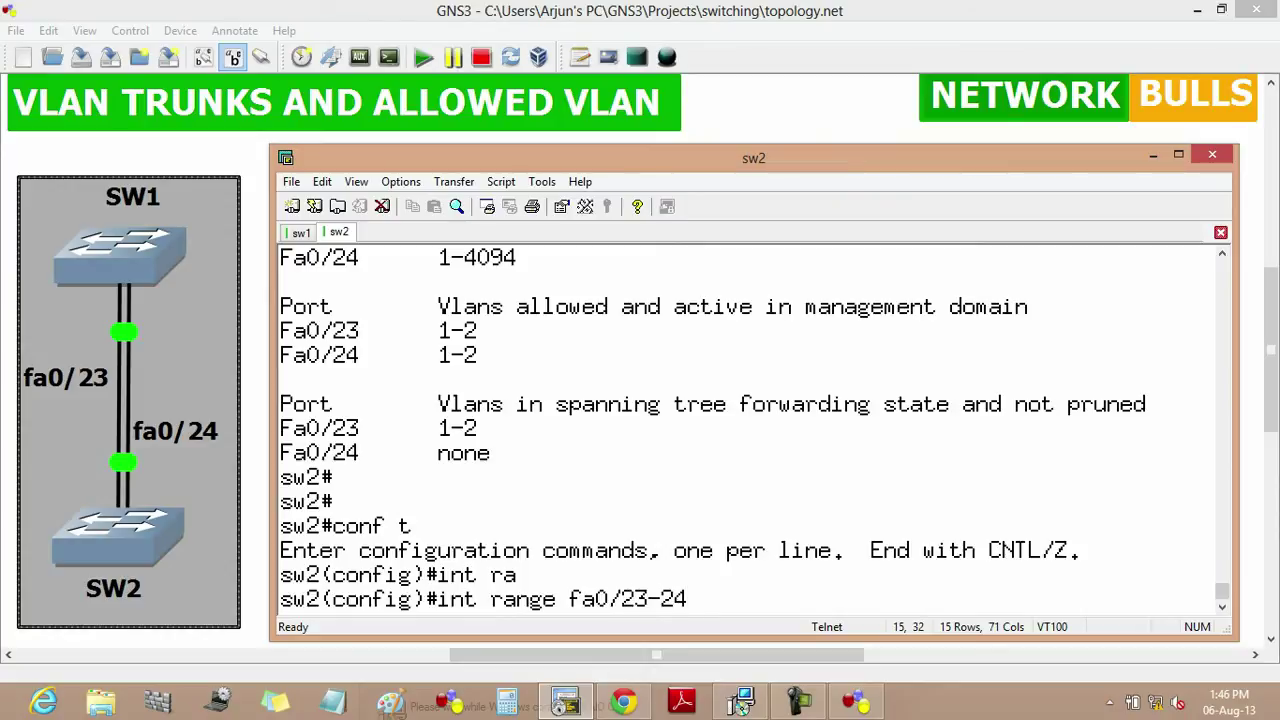
key(Return)
- Remove VLAN 2 from the VLANs allowed on sw2's fa0/23-24 trunks
text(switchport tru)
key(Tab)
text(trun)
key(Tab)
text(all)
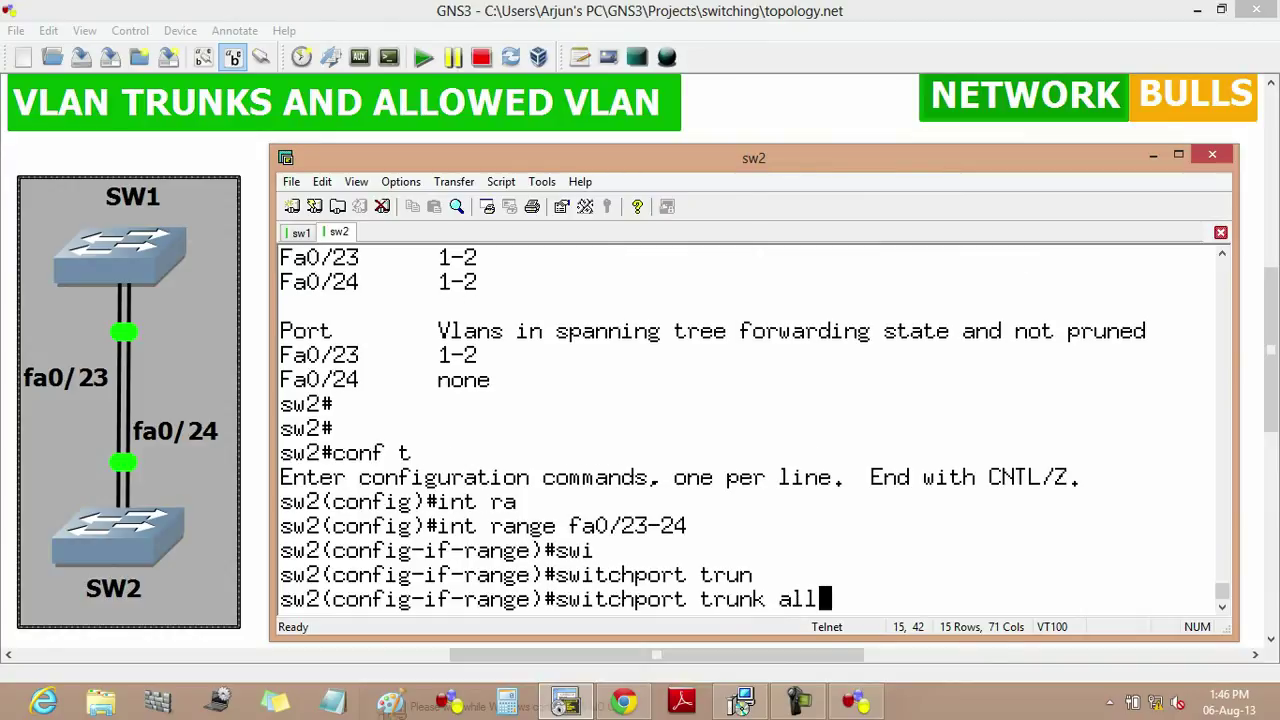
key(Tab)
text(v)
key(Tab)
text(rem)
key(Tab)
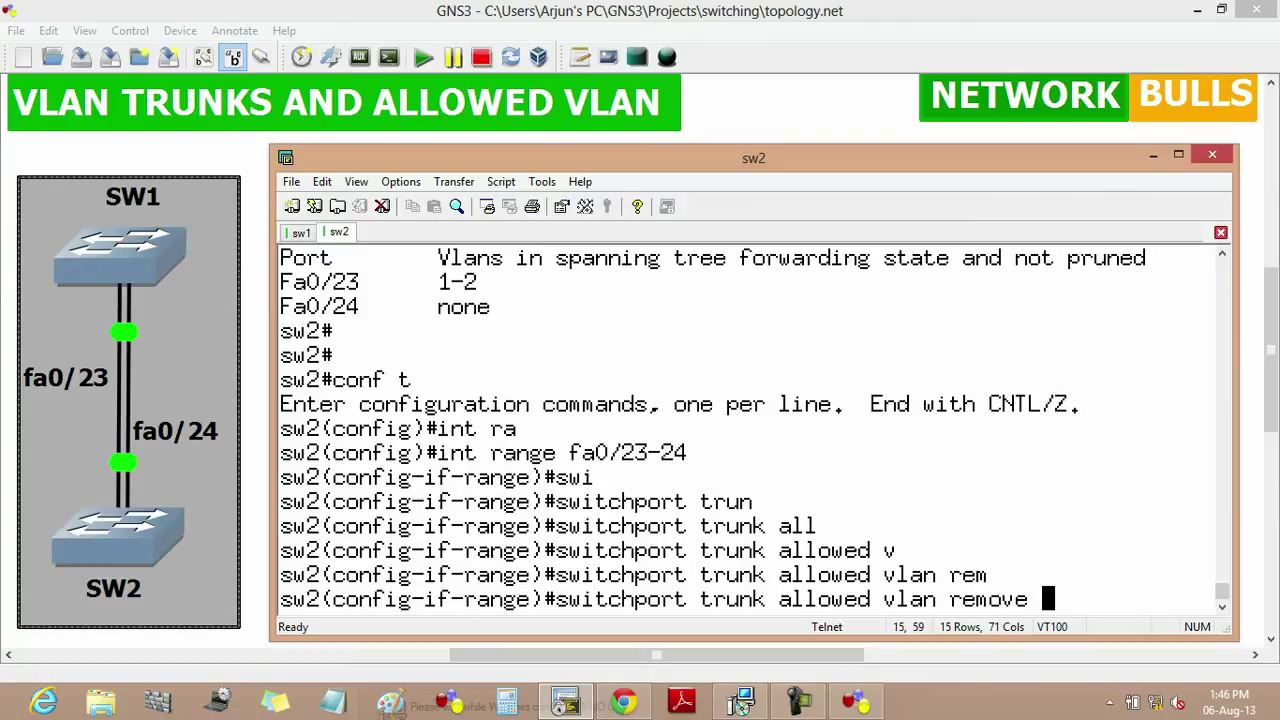
text(2)
key(Return)
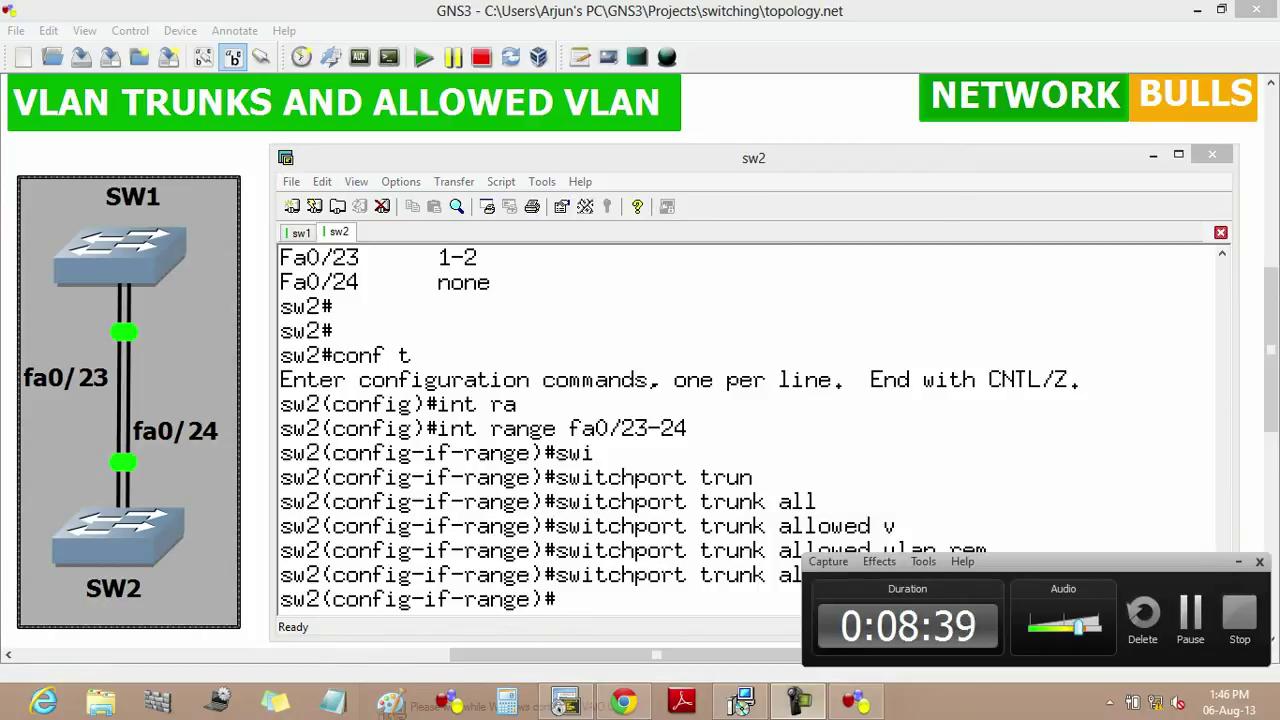
- Leave configuration mode on sw2, show its interface trunks and examine which VLANs Fa0/23 and Fa0/24 still allow
key(ctrl+z)
text(sh)
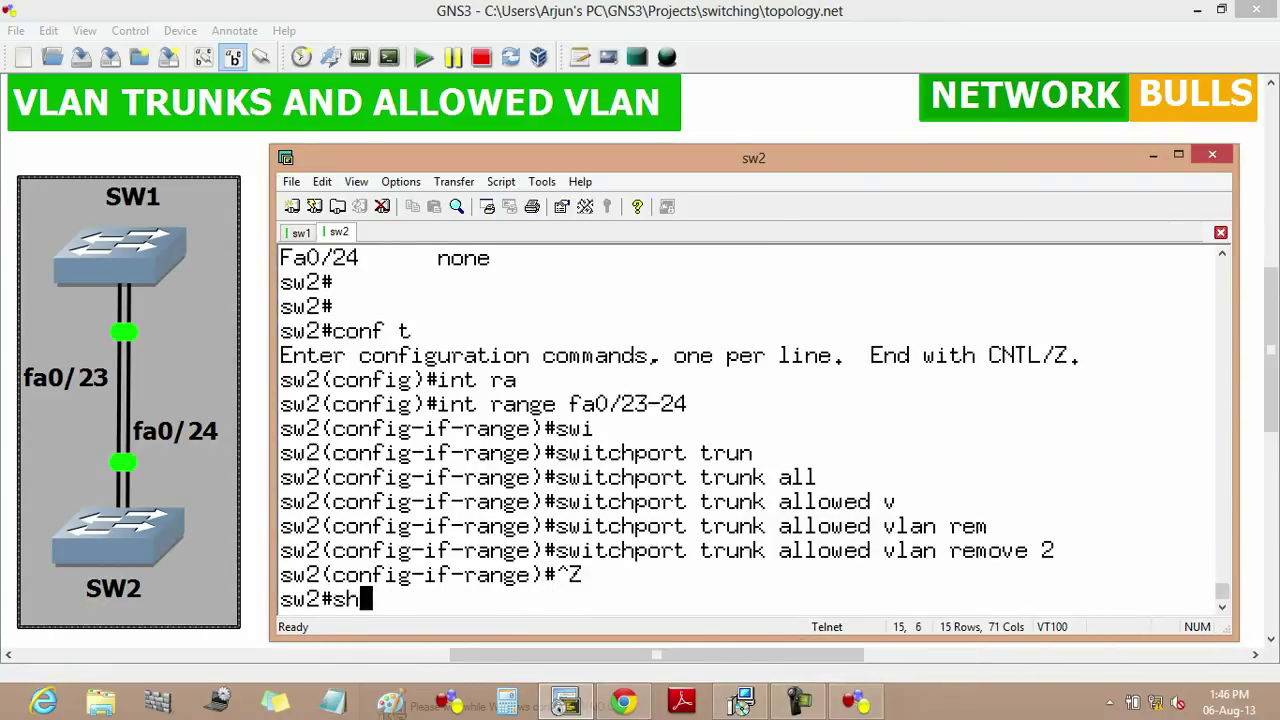
text( interfaces tr)
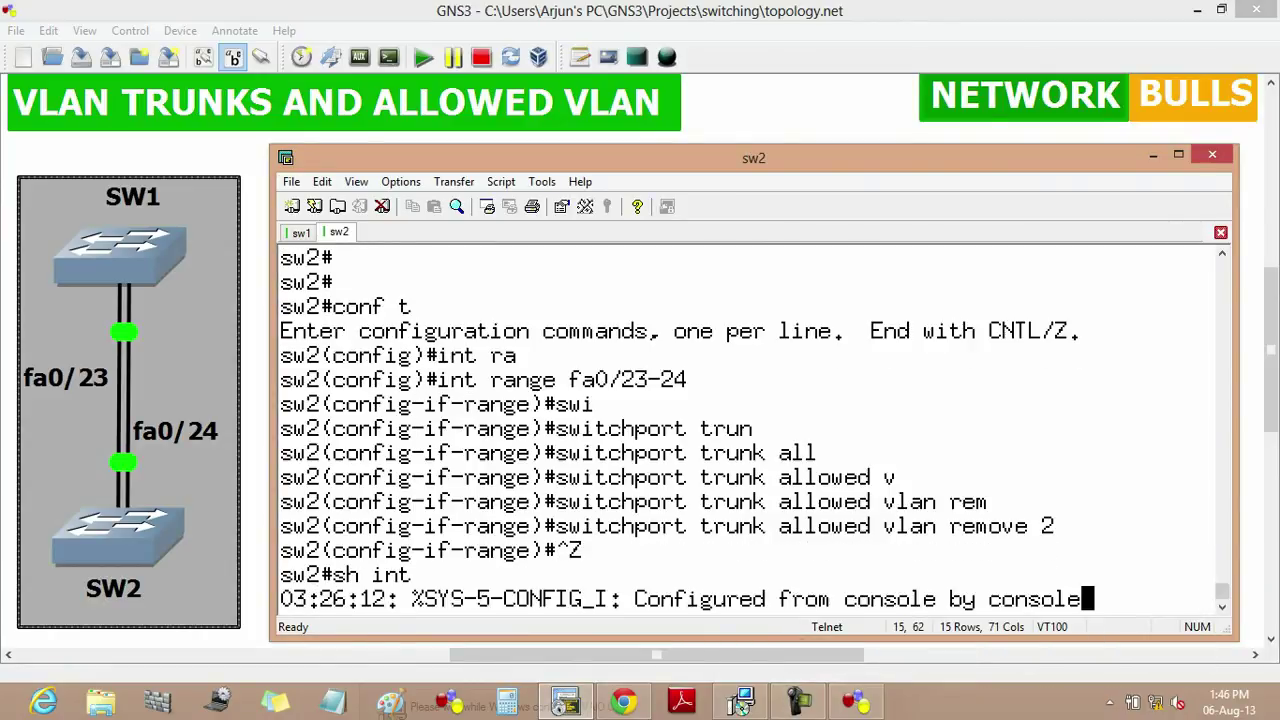
key(Tab)
text(tru)
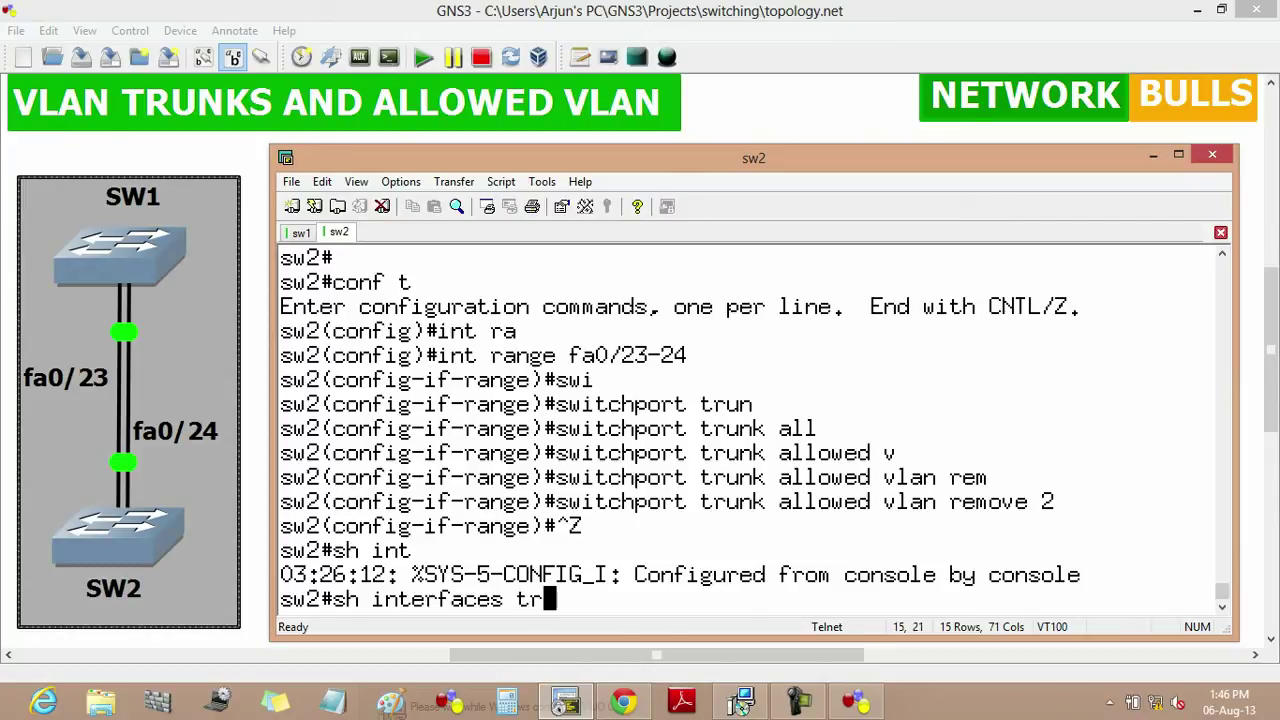
key(Tab)
key(Return)
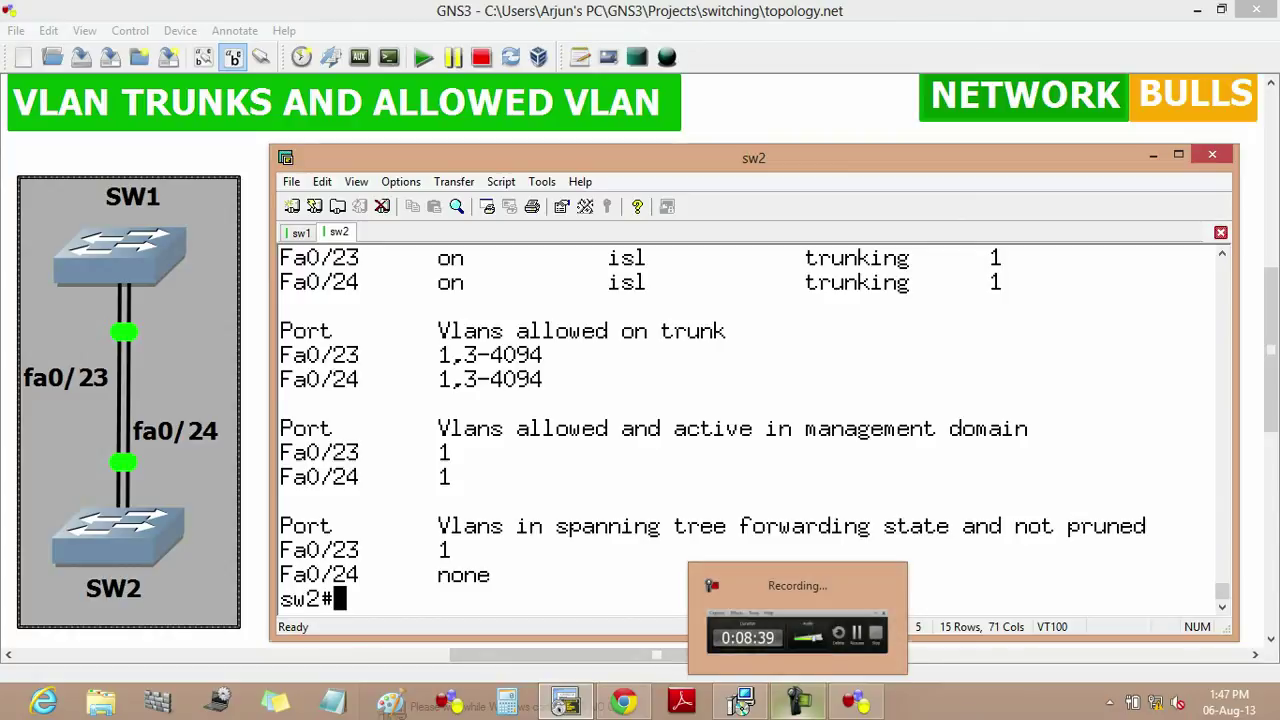
- Enter global configuration mode on sw2 again and select the interface range fa0/23-24
click(798, 700)
click(741, 703)
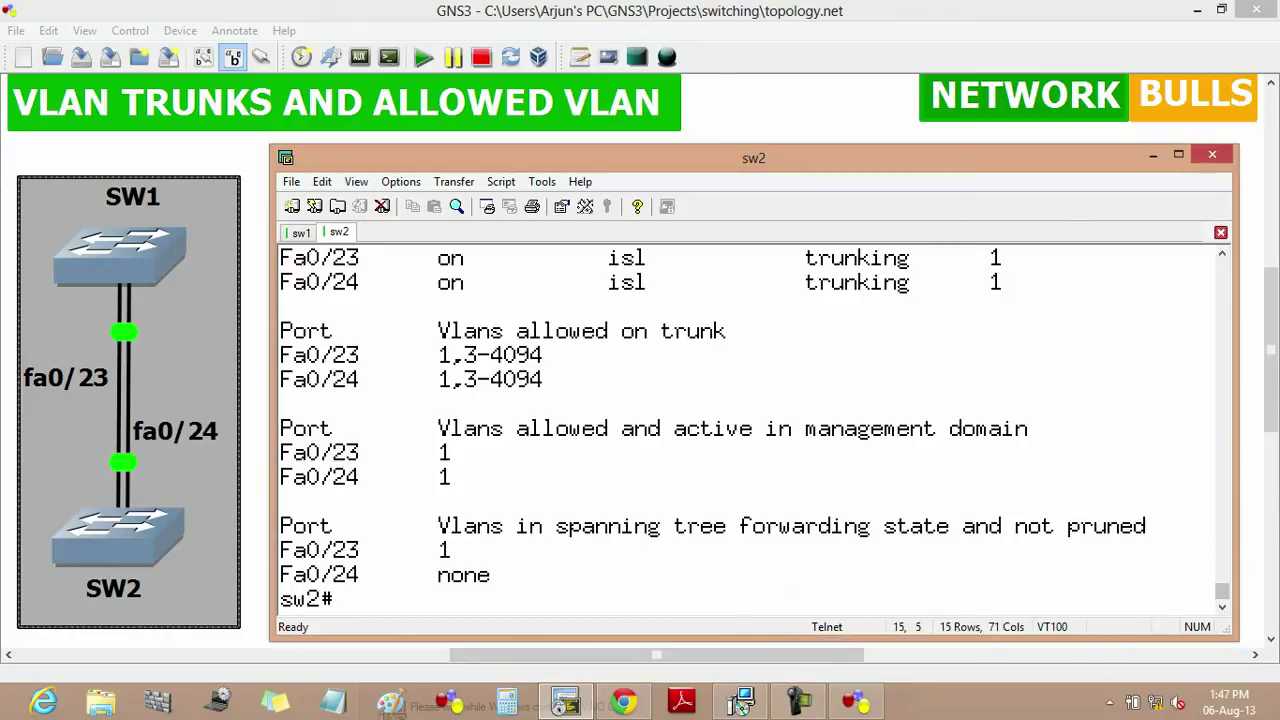
text(conf t)
key(Return)
text(int )
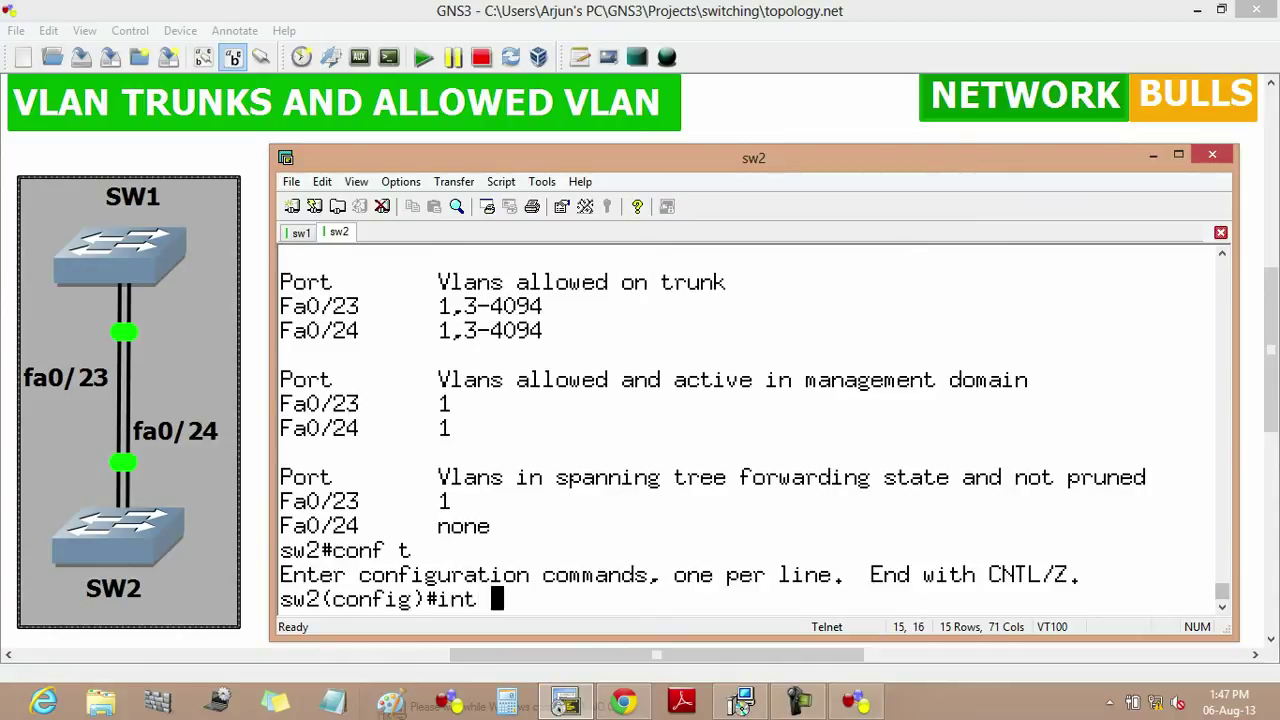
text(ra)
key(Tab)
text(fa0/23-24)
key(Return)
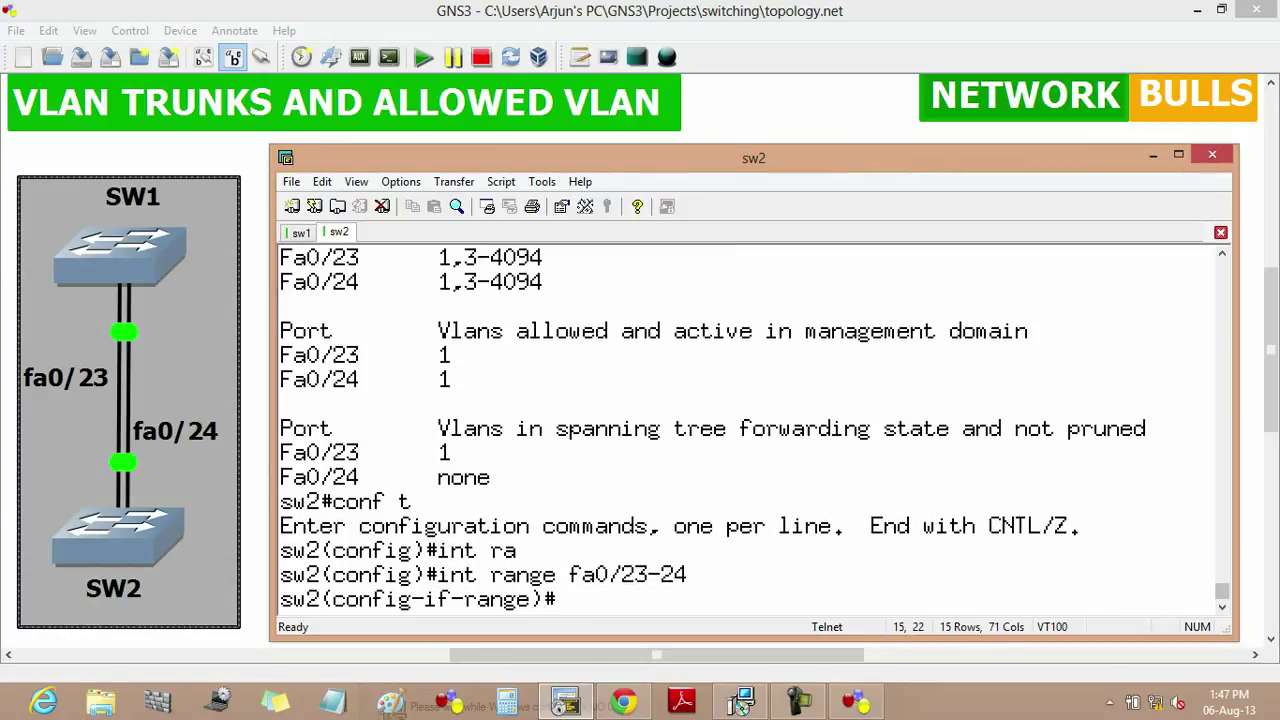
- Set the allowed VLAN list of sw2's fa0/23-24 trunks to VLAN 2 only
text(swi)
key(Tab)
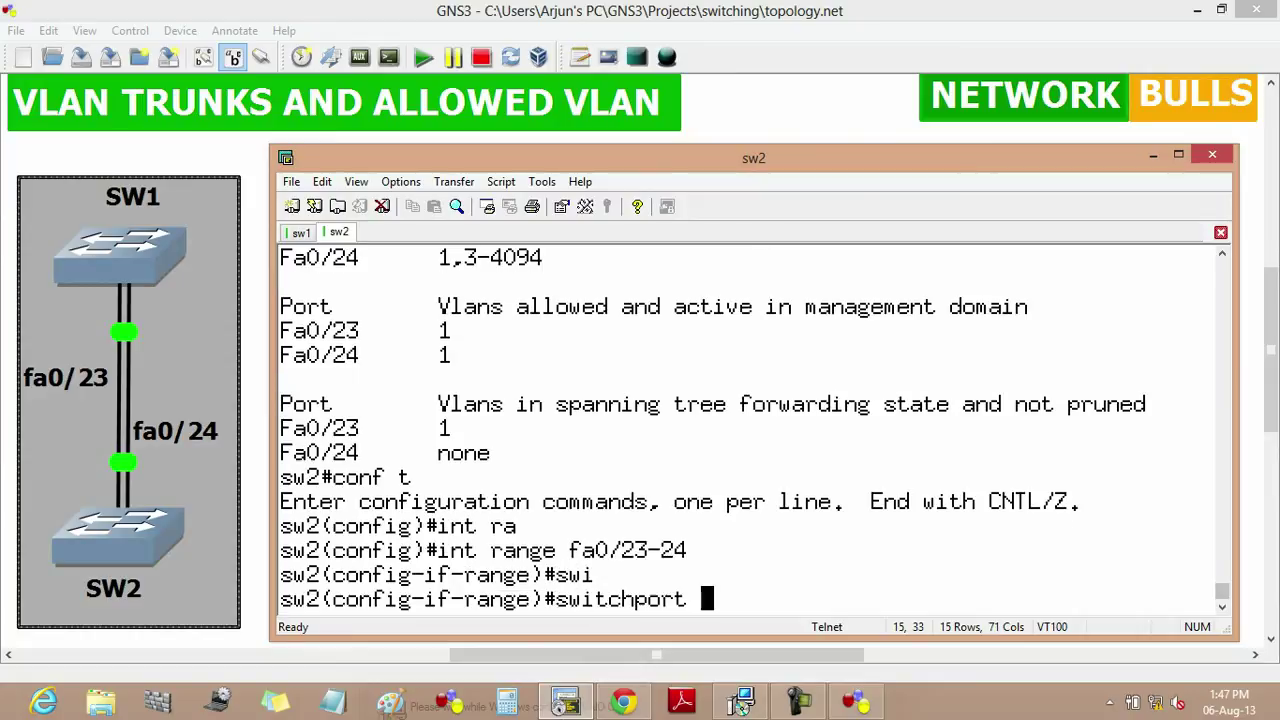
text(tr)
key(Tab)
text(all)
key(Tab)
text(v)
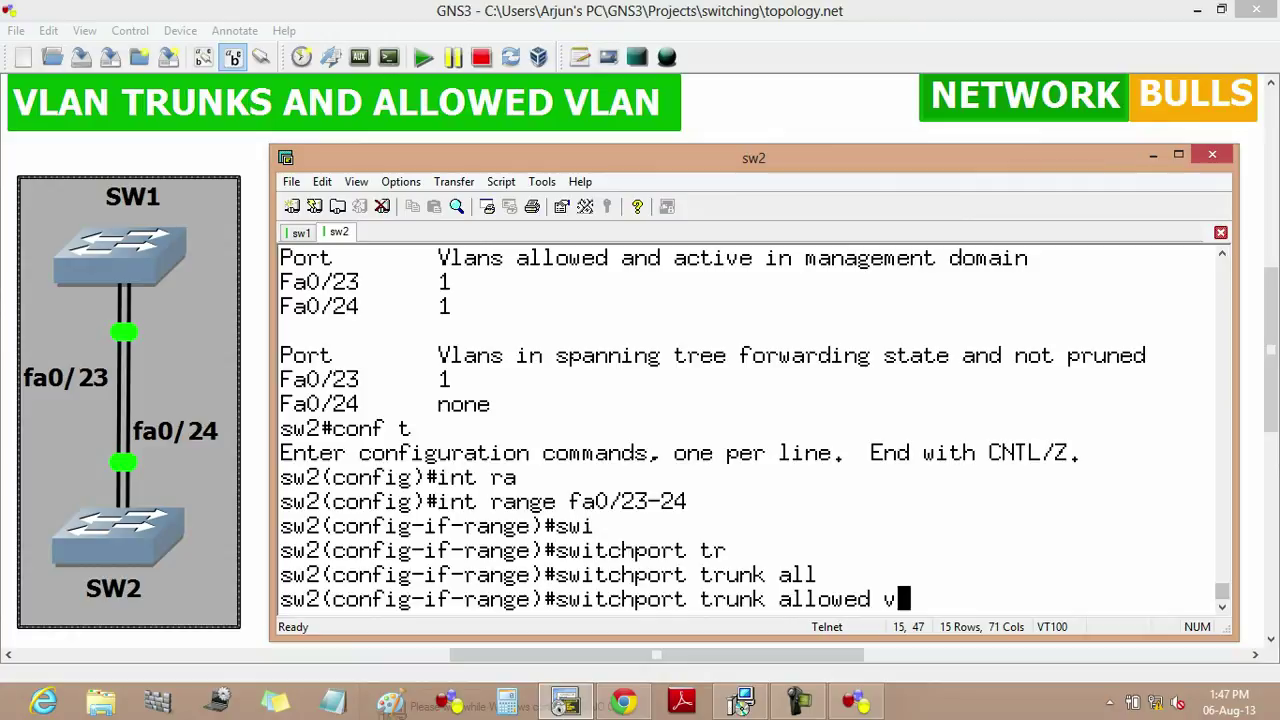
key(Tab)
text(2)
key(Return)
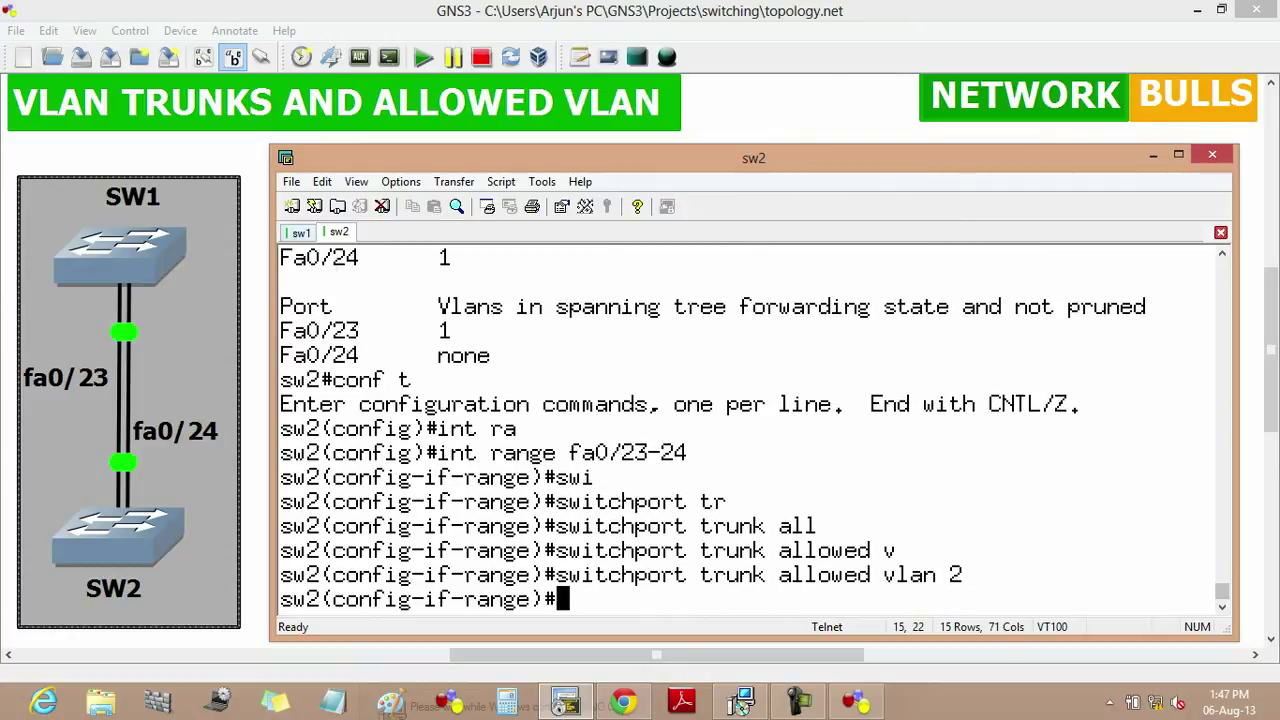
- Switch to the sw1 session, enter global configuration mode and select the interface range fa0/23-24
key(ctrl+Tab)
text(conf t)
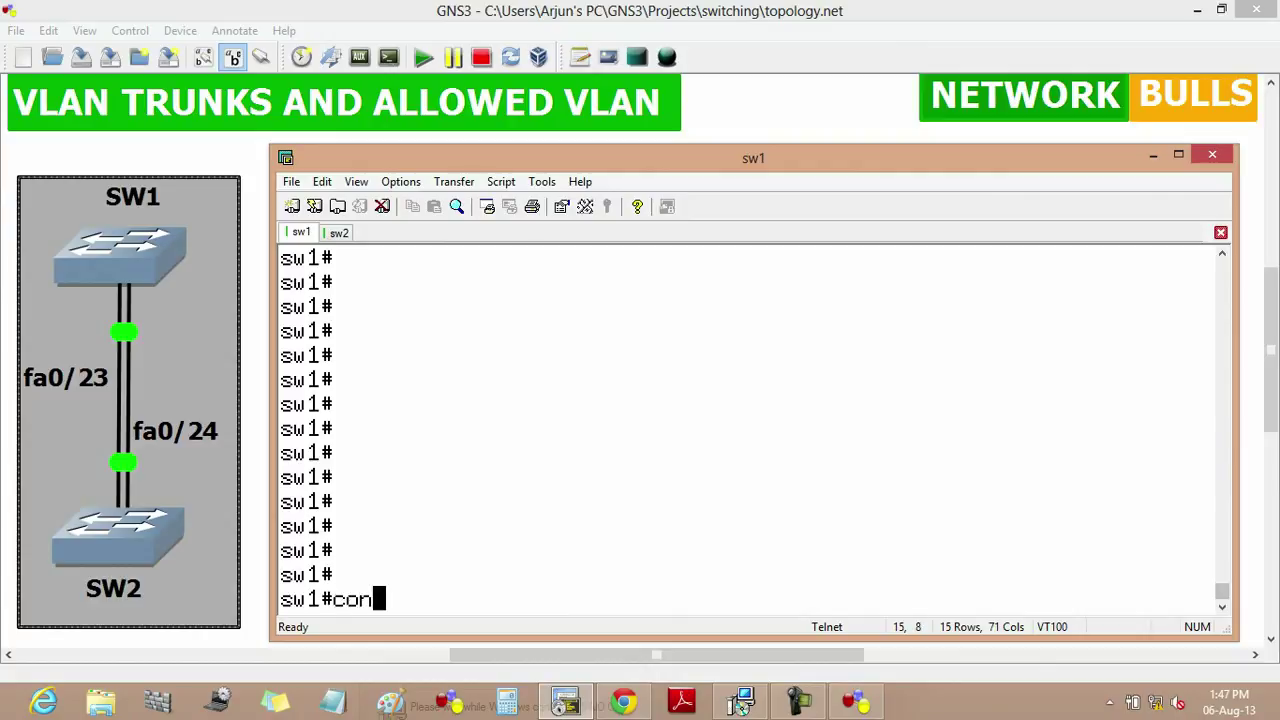
key(Return)
text(int ra)
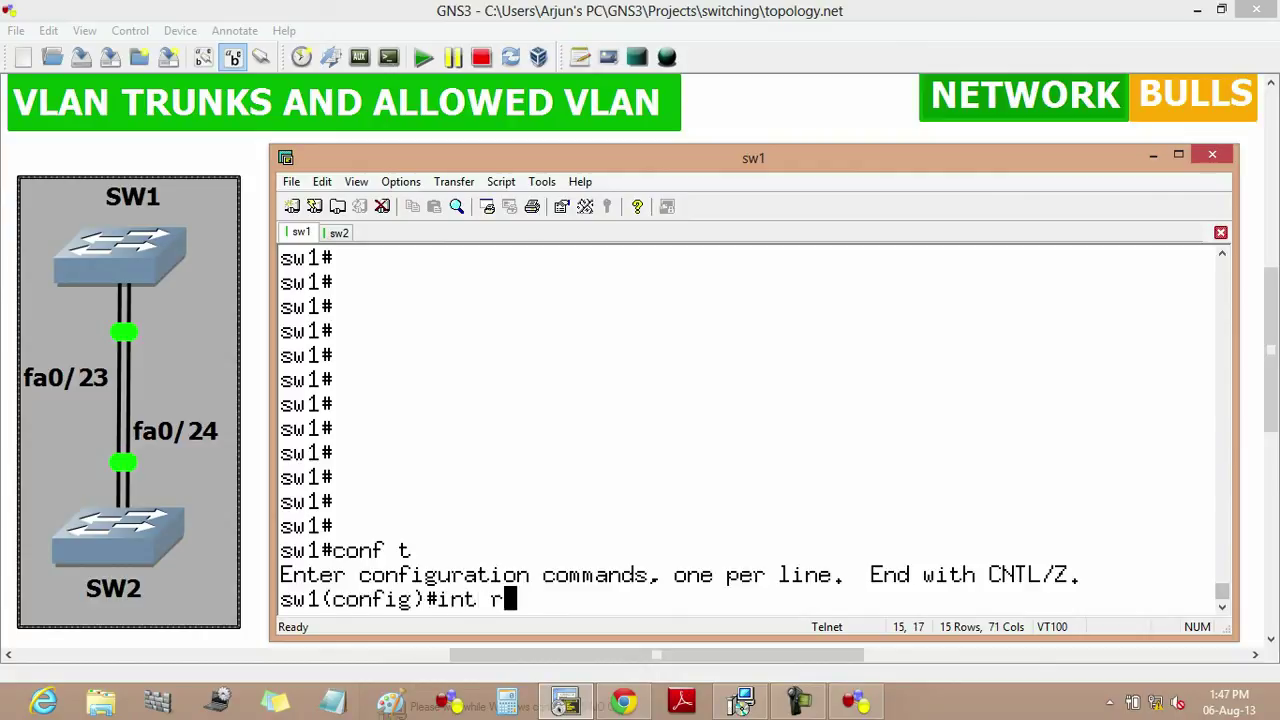
key(Tab)
text(fa0/)
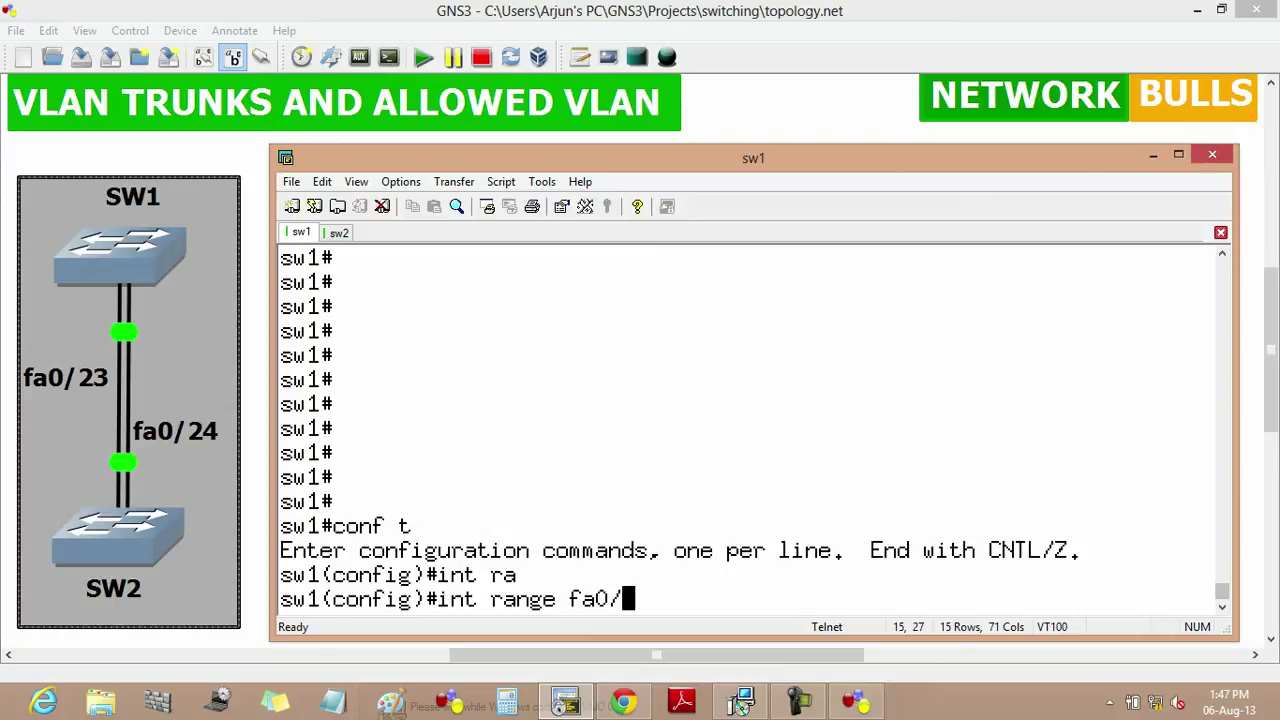
text(23-24)
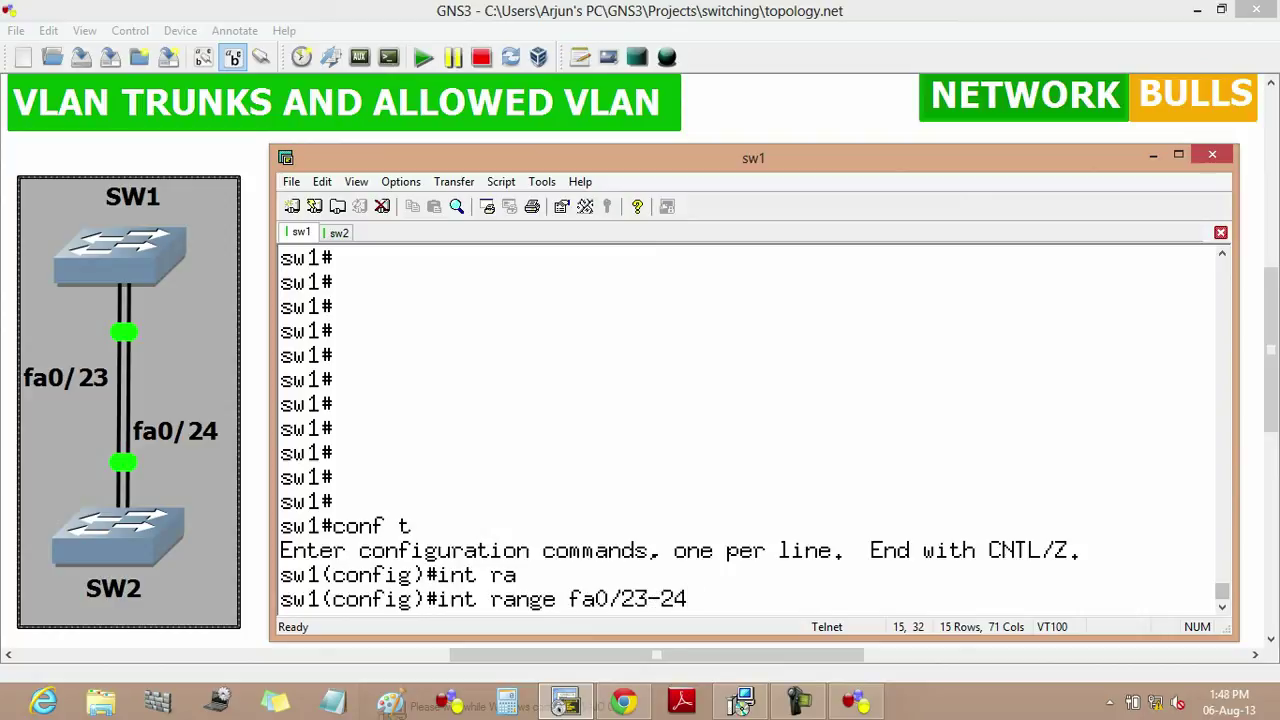
key(Return)
- Set the allowed VLAN list of sw1's fa0/23-24 trunks to VLAN 2 only
text(switchport)
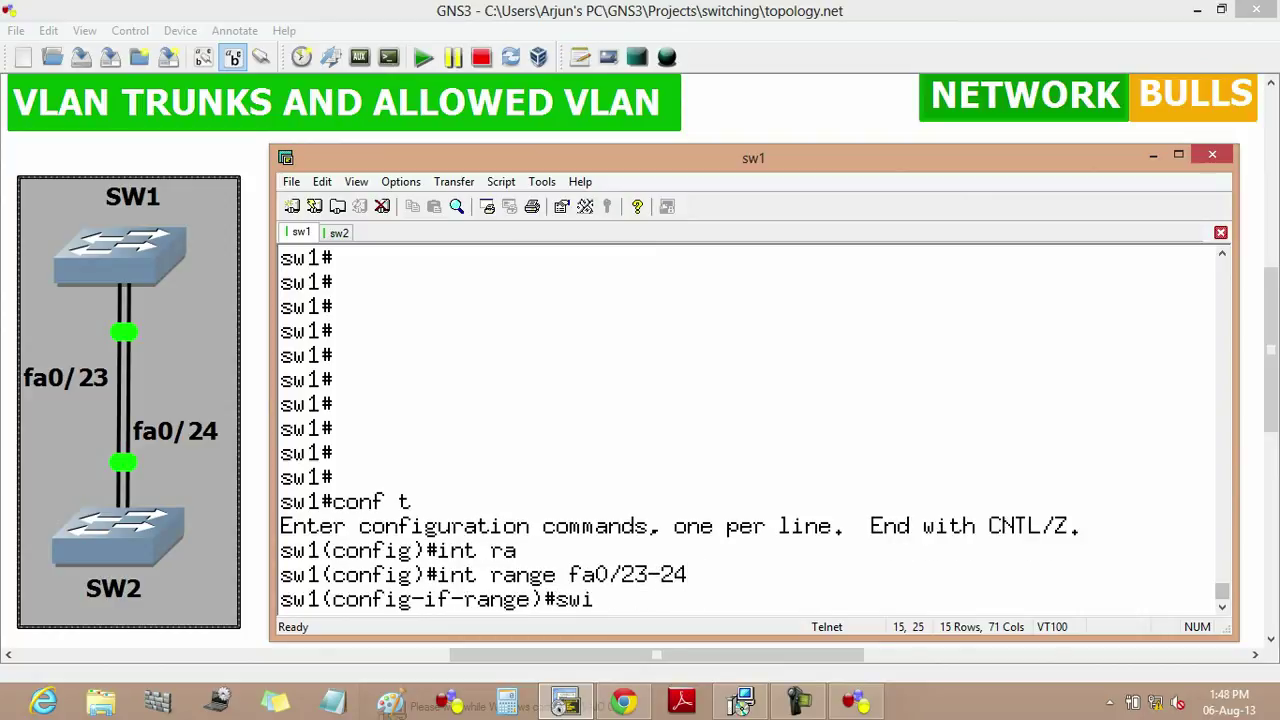
key(Tab)
text(tr)
key(Tab)
text(all)
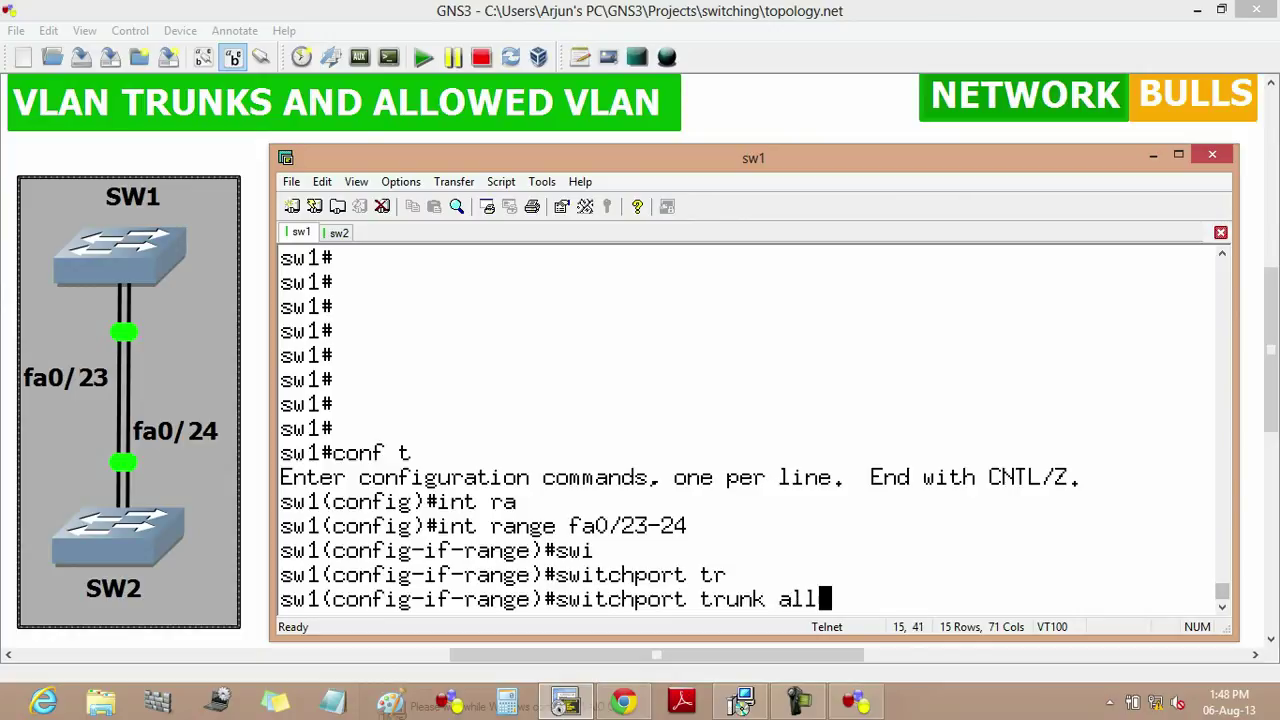
key(Tab)
text(v)
key(Tab)
text(2)
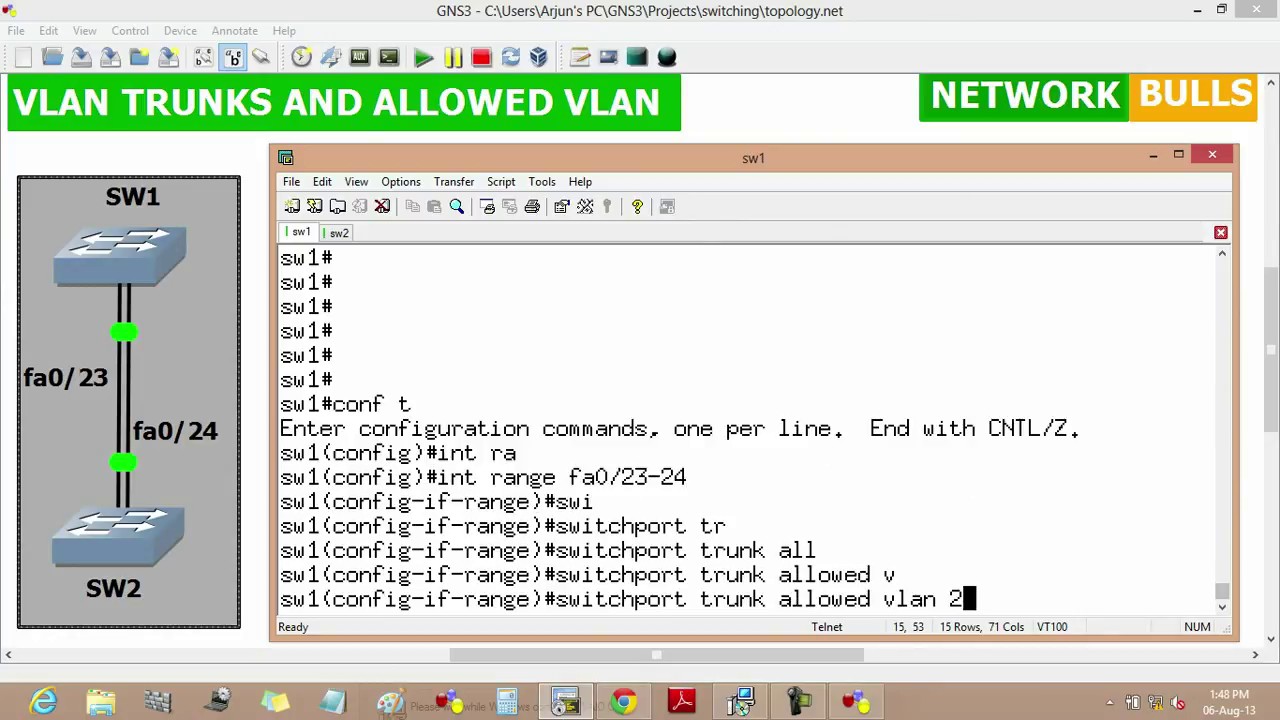
key(Return)
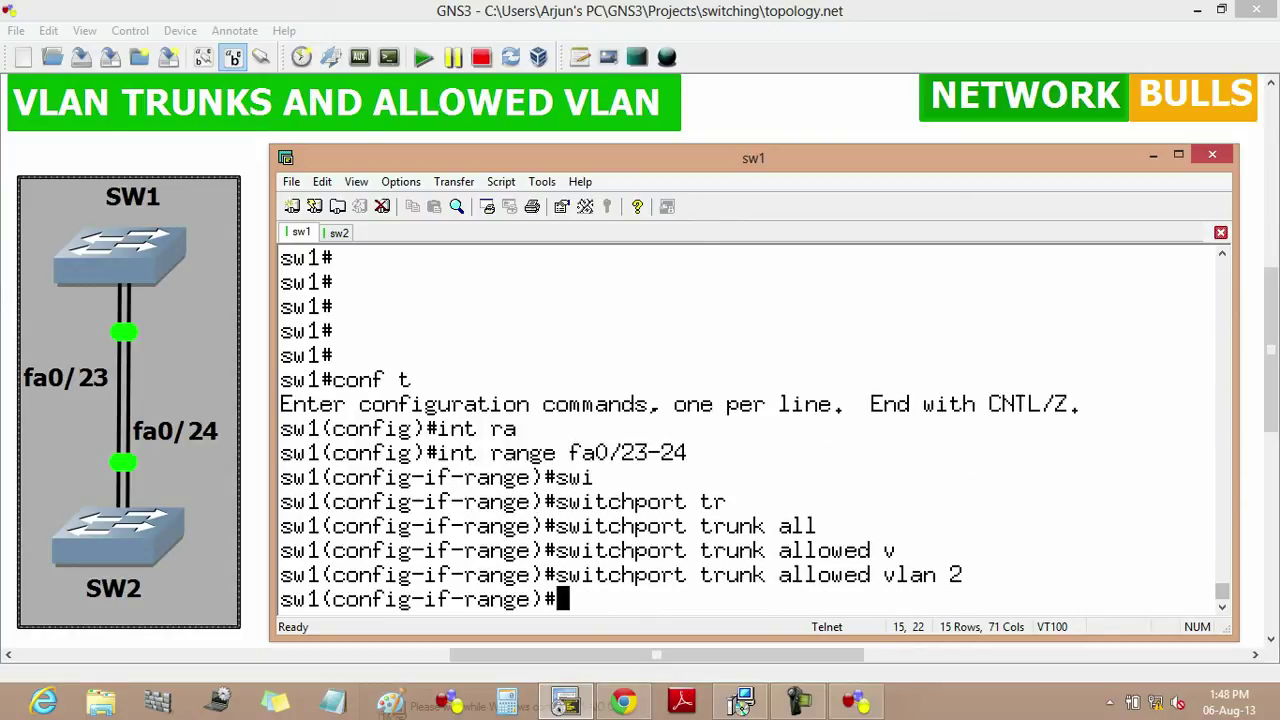
- Leave configuration mode on sw1, show its interface trunks and examine the VLANs allowed on Fa0/23 and Fa0/24
key(ctrl+z)
text(sh interfaces trun)
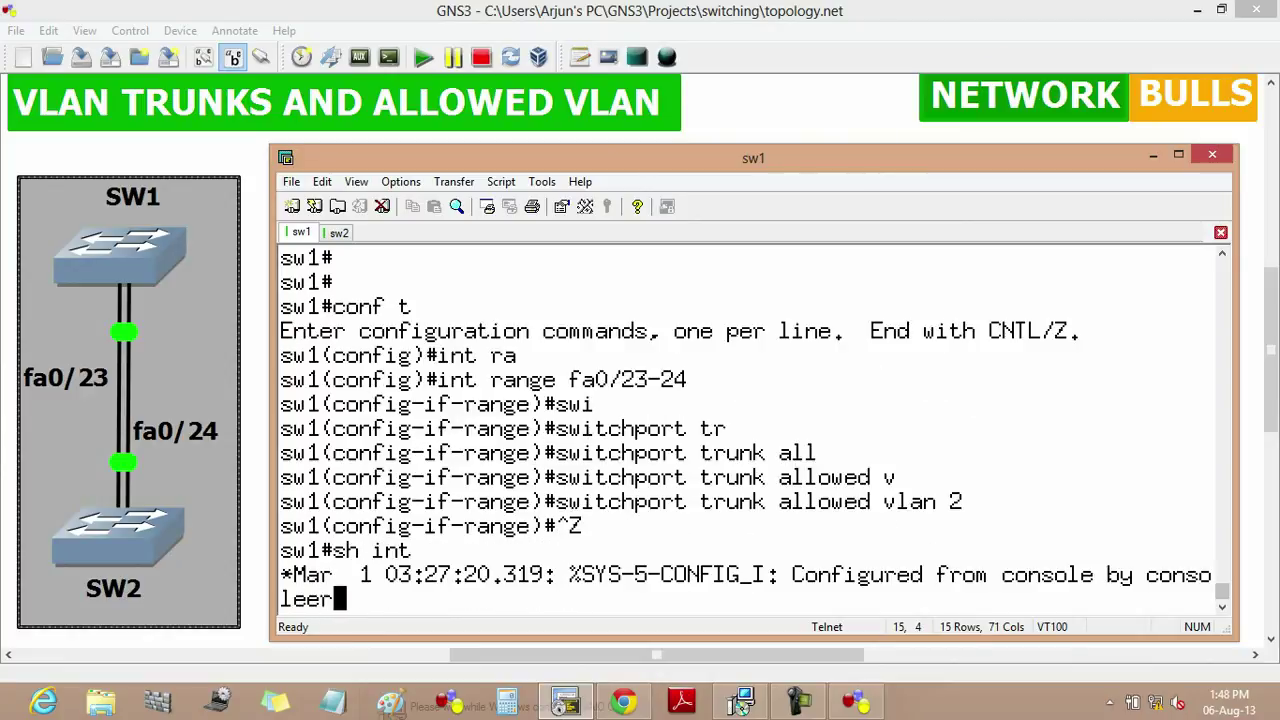
key(Tab)
text(trun)
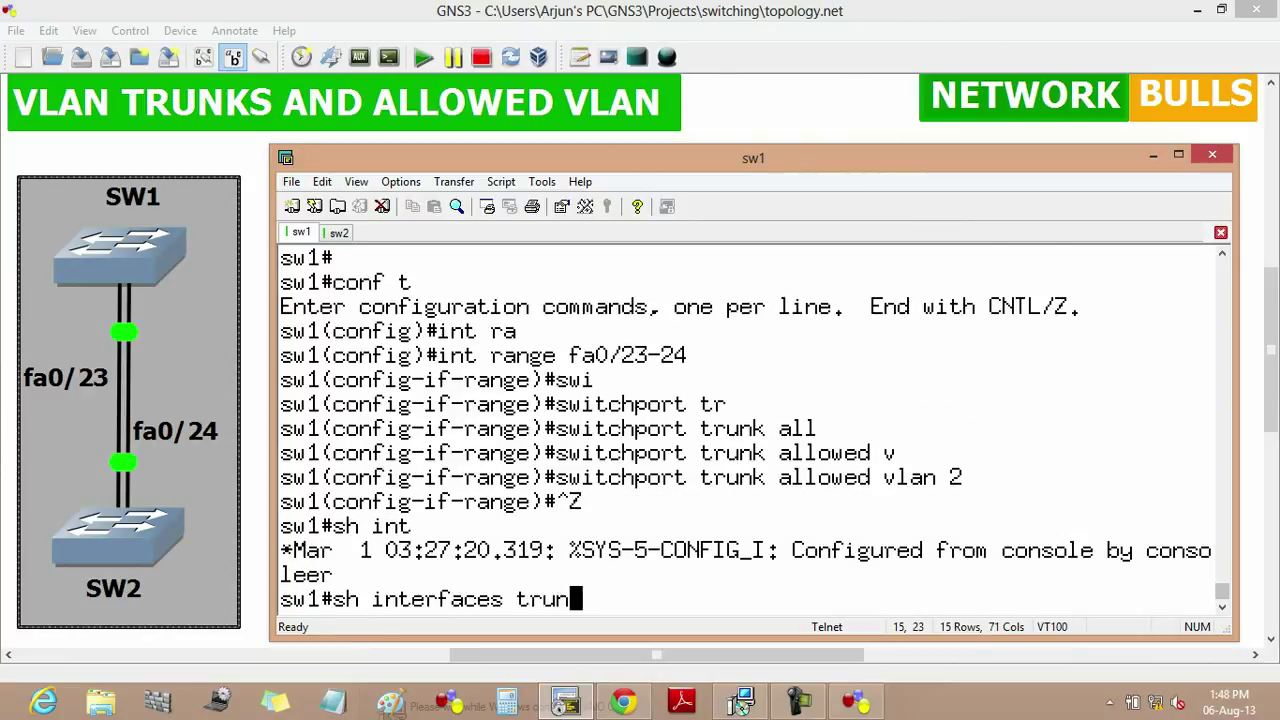
key(Tab)
key(Return)
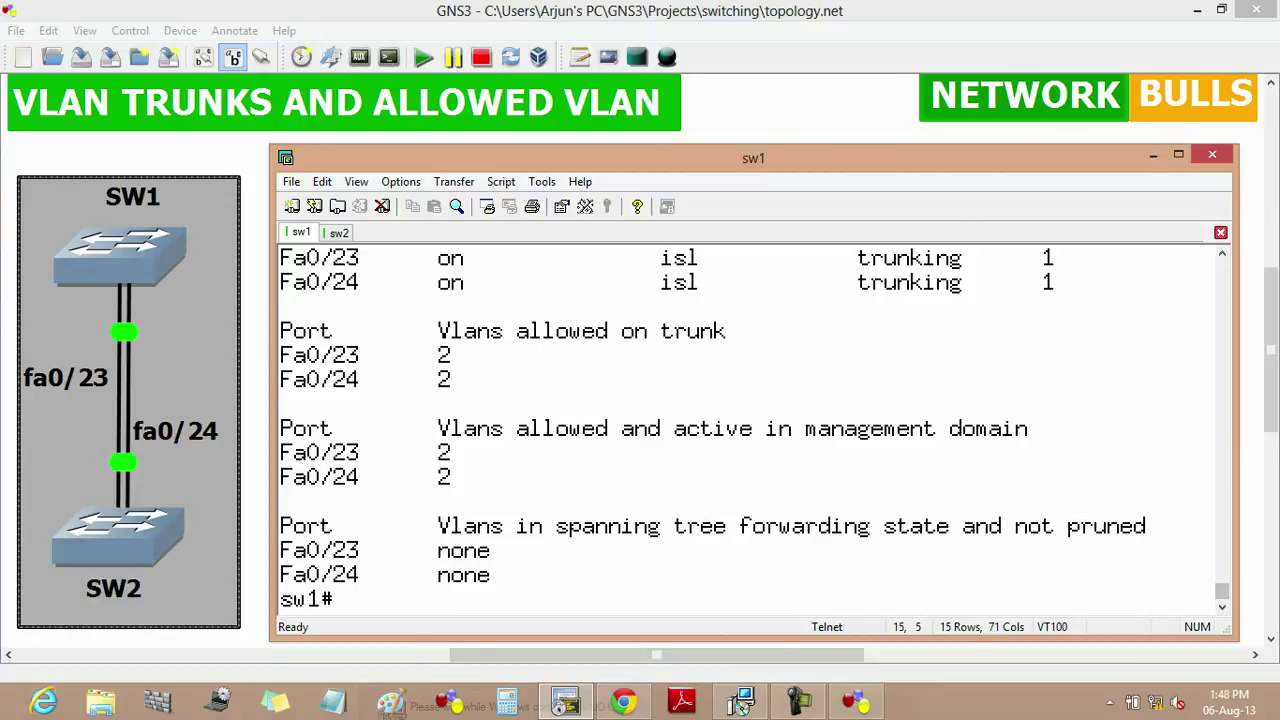
drag(451, 379, 437, 355)
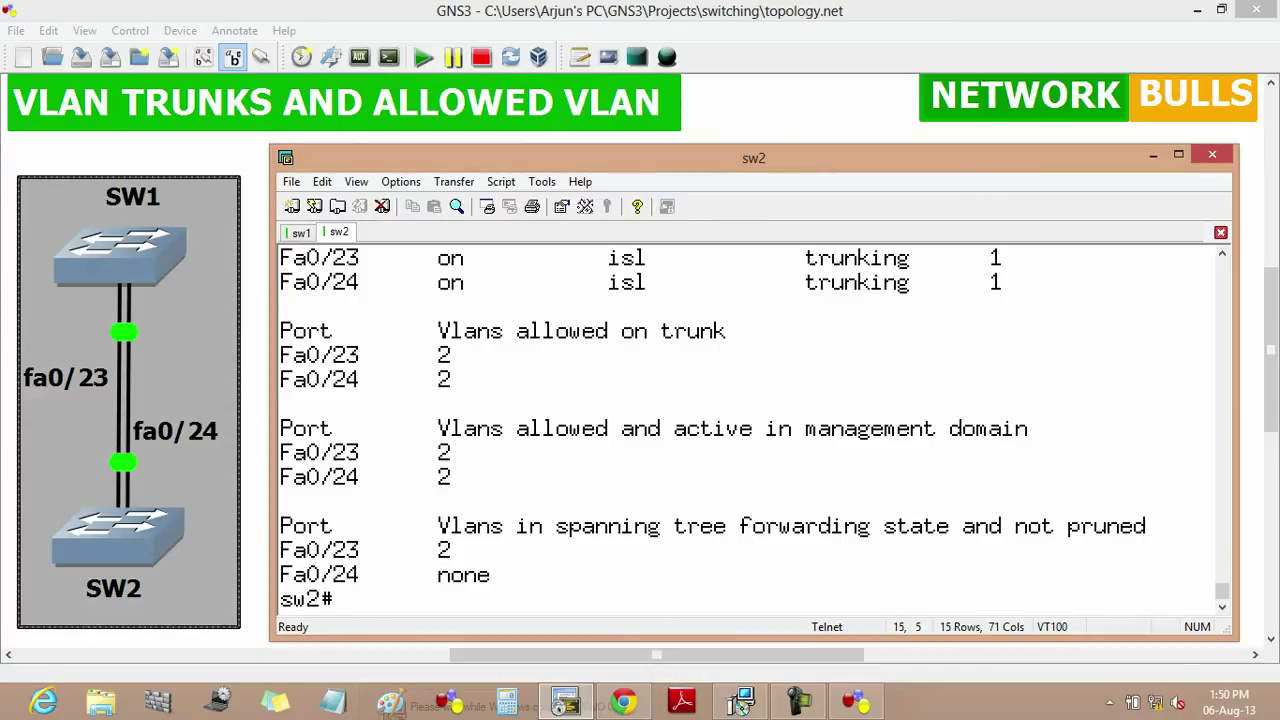
click(799, 702)
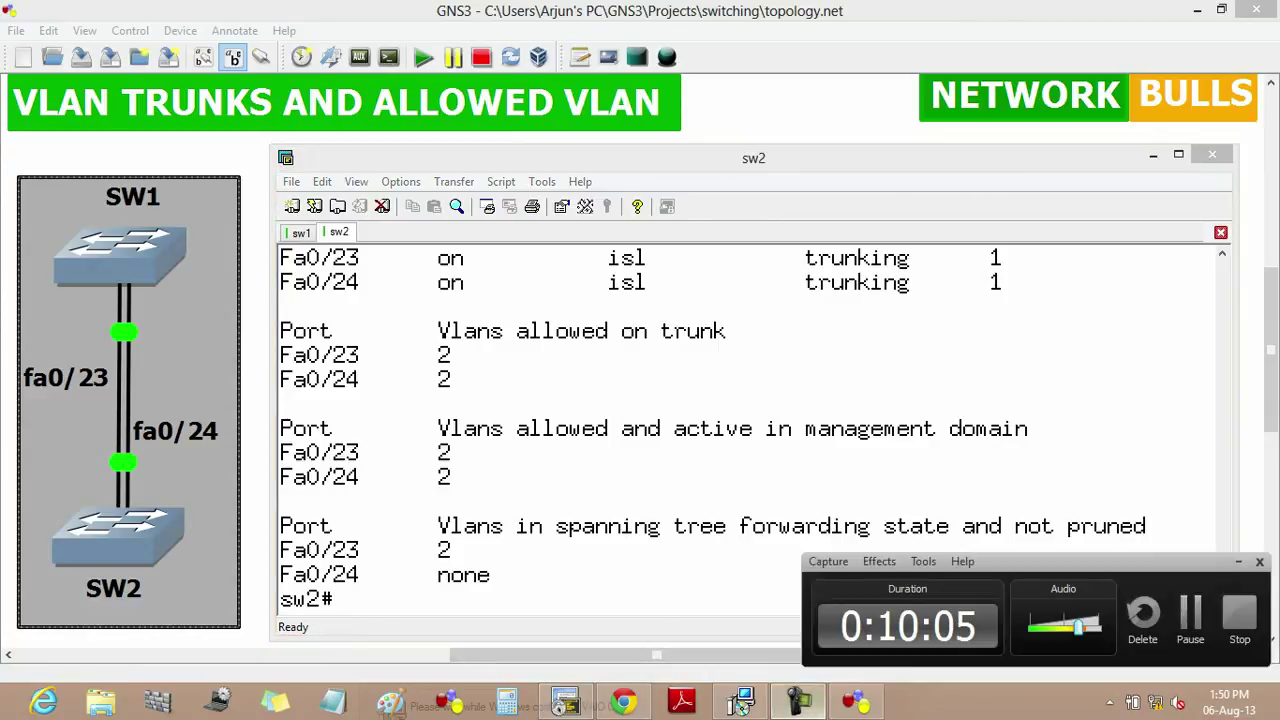